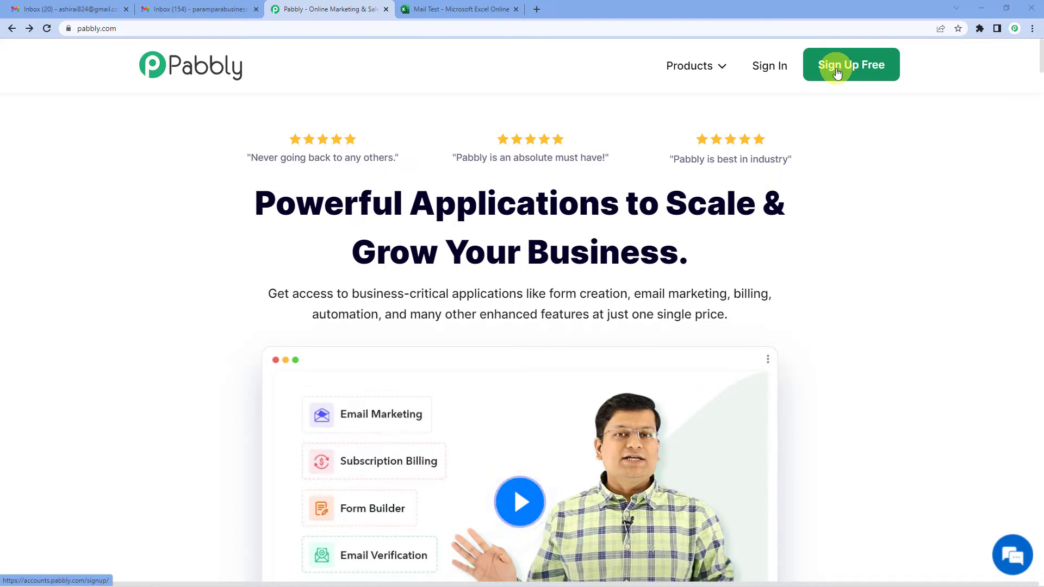
Sign in to Pabbly, open Pabbly Connect and create a new workflow named "Gmail To Excel"
click(769, 77)
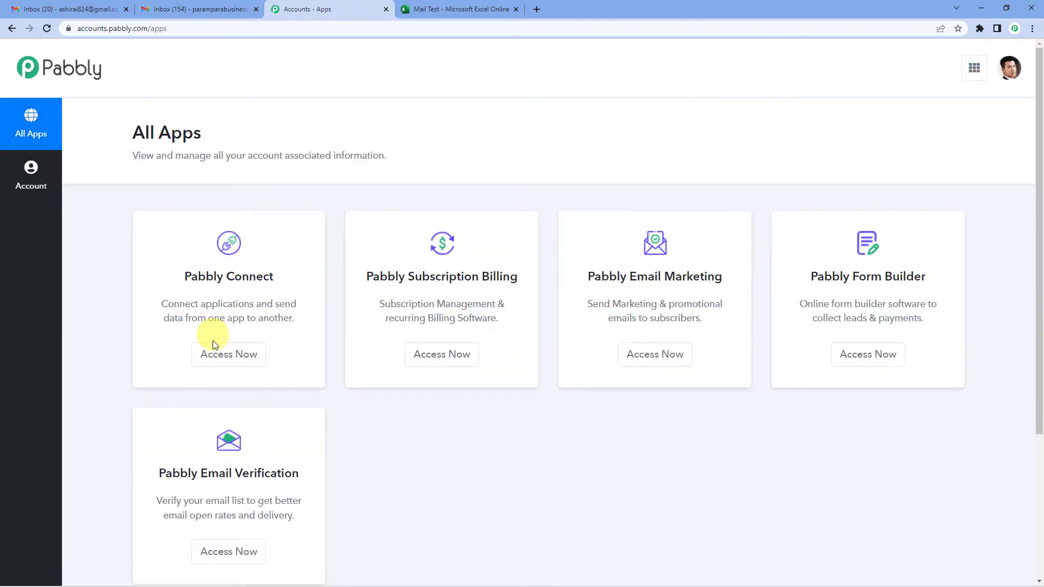
click(217, 354)
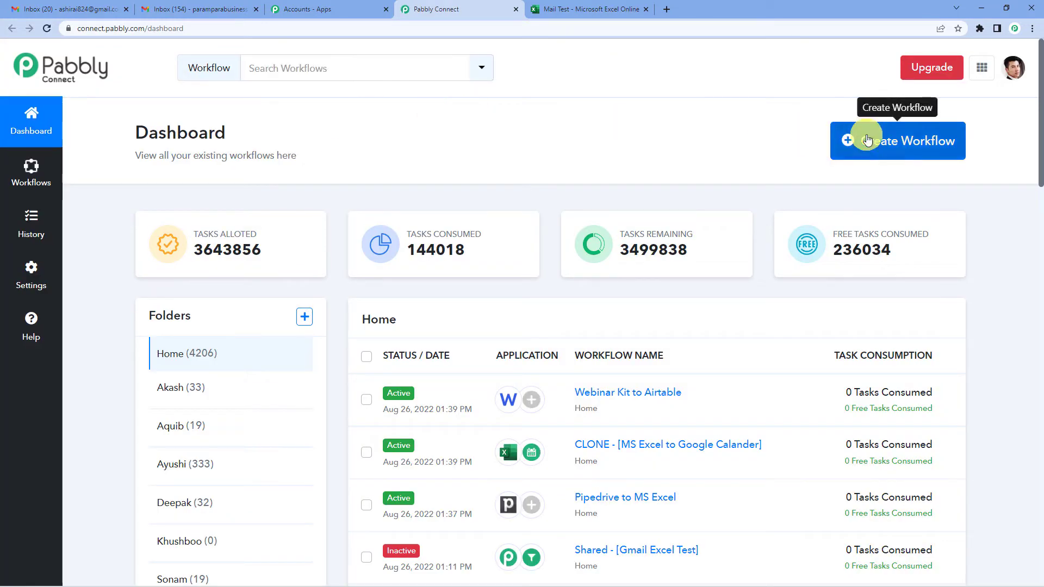
click(865, 140)
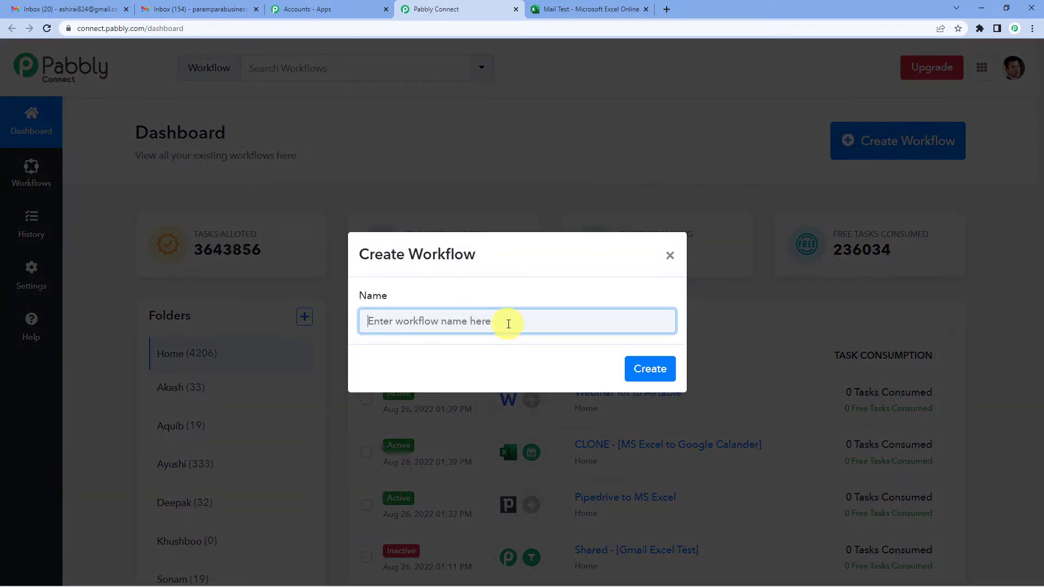
text(Gm)
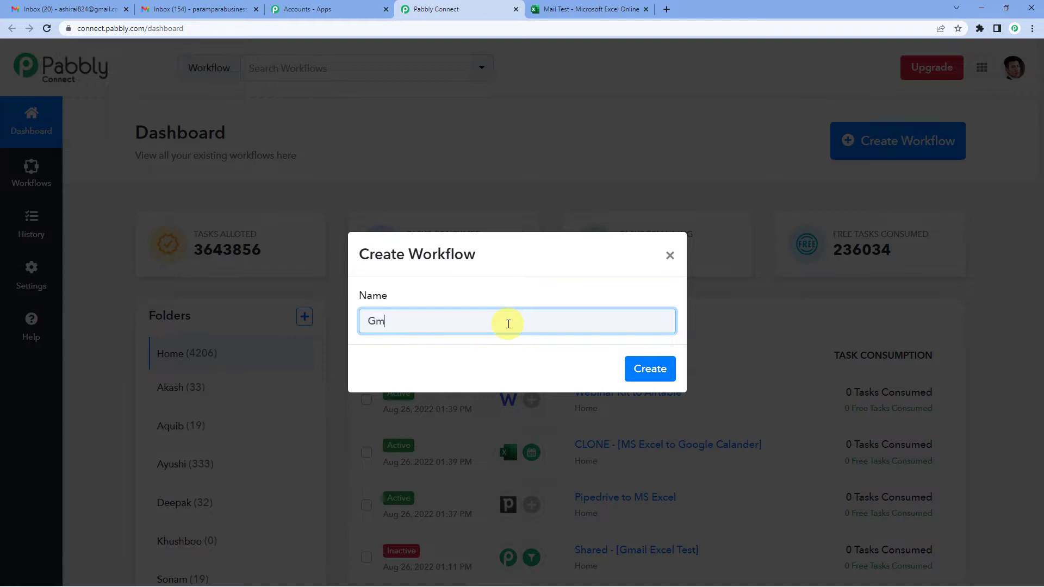
text(ail To Excel)
click(644, 370)
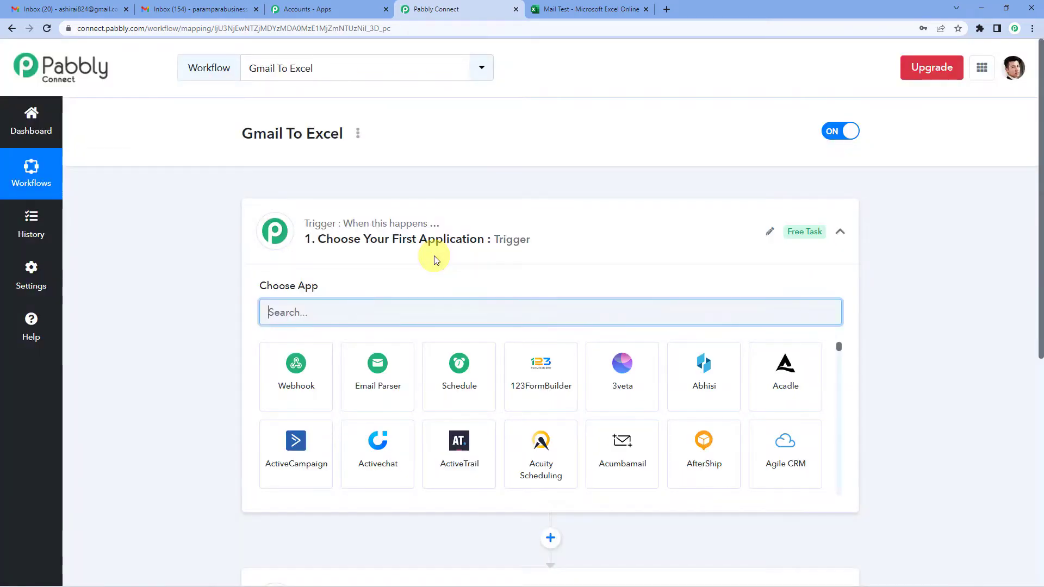
Set the workflow's trigger app to Email Parser by Pabbly and copy its generated email address
click(434, 257)
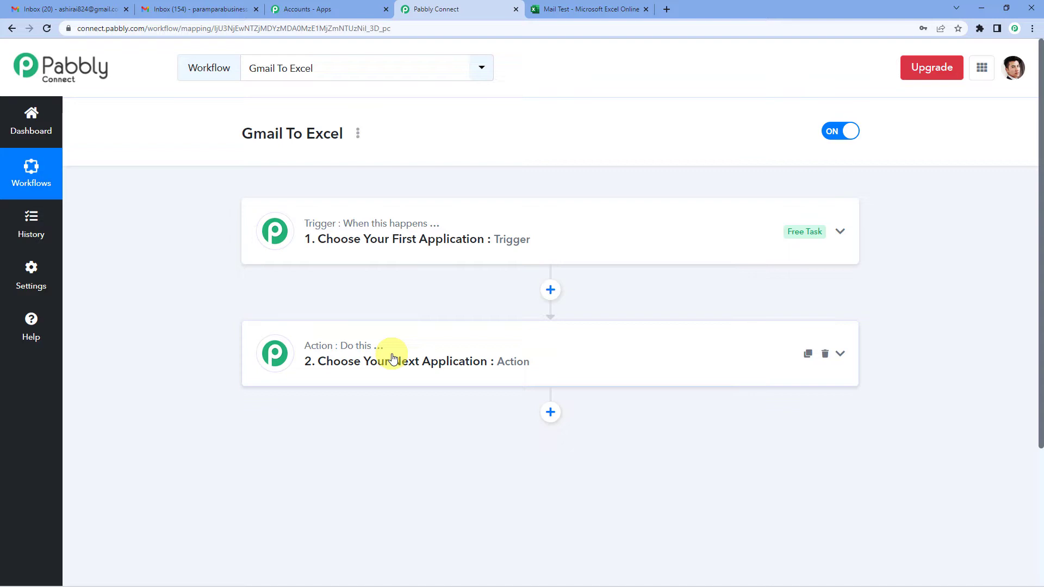
click(415, 235)
click(391, 311)
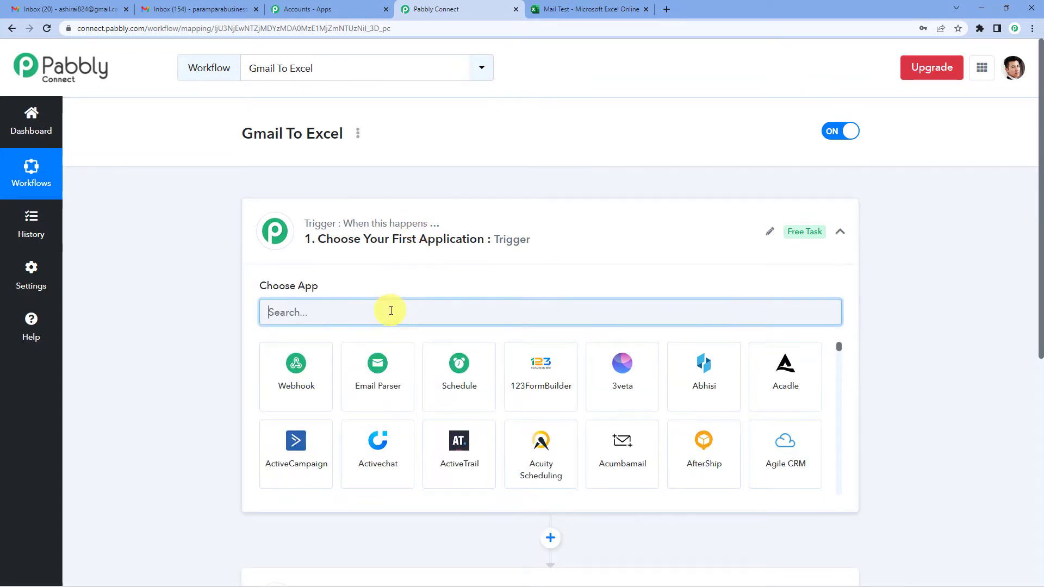
text(emai)
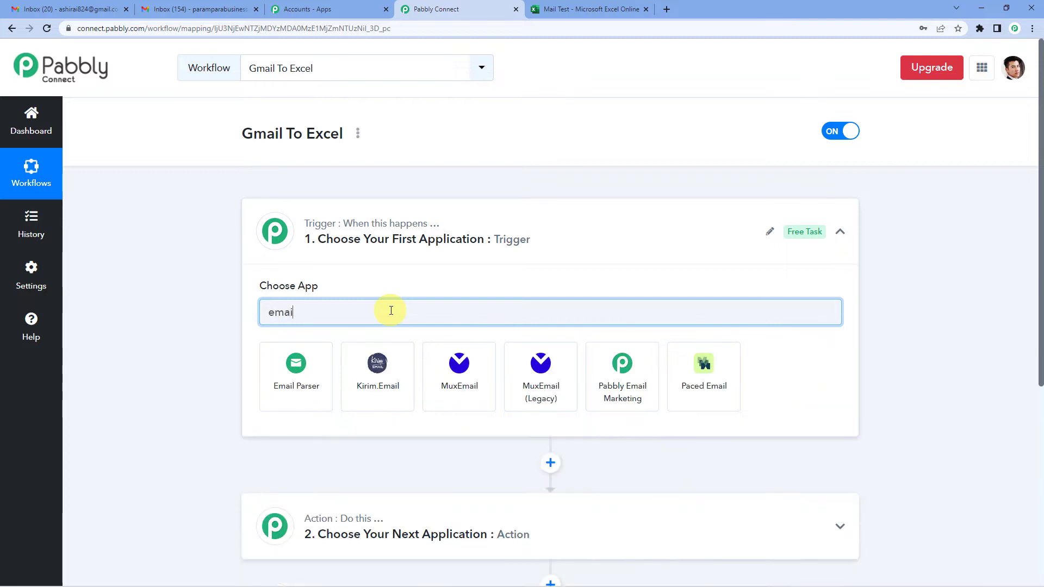
click(283, 398)
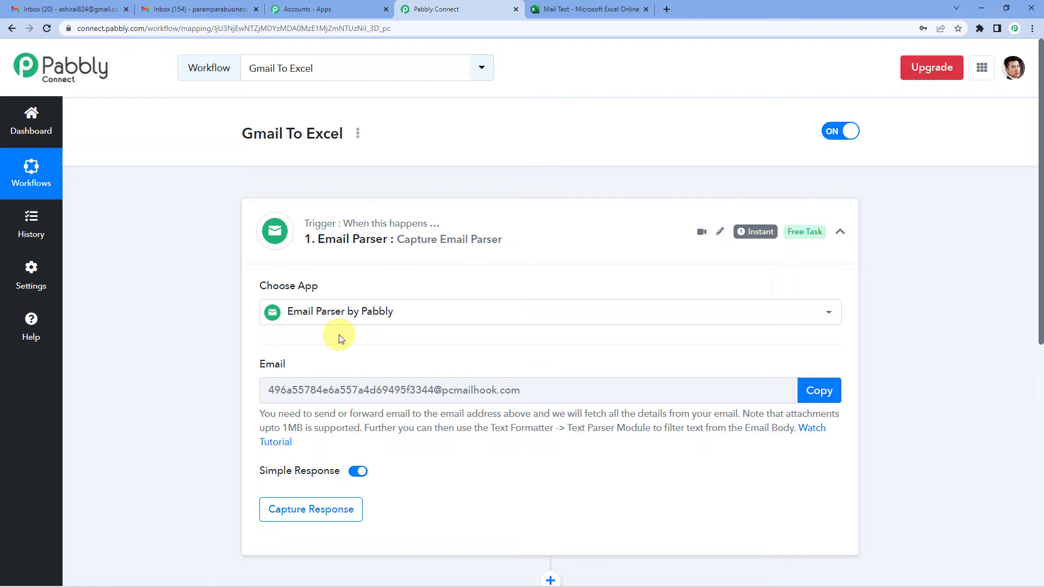
scroll(339, 334, down, 2)
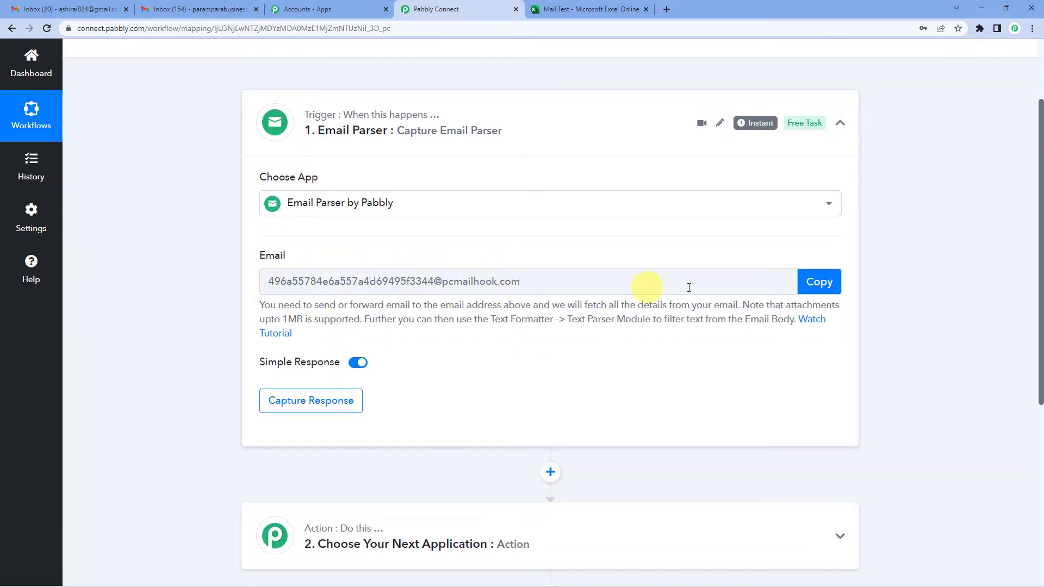
click(822, 283)
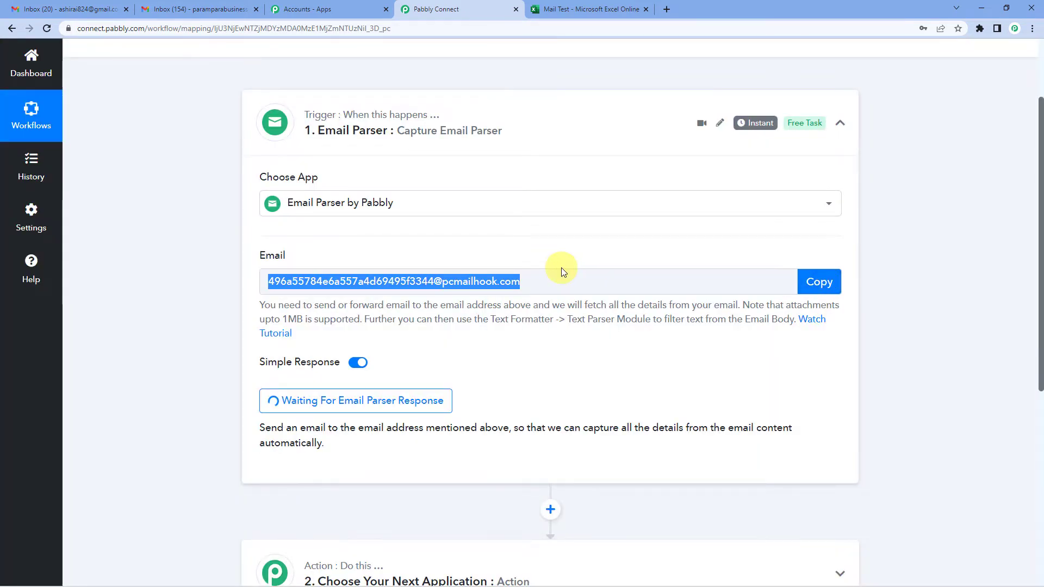
Switch to the business account's Gmail and add the copied parser email as a new forwarding address in the forwarding settings
scroll(561, 267, up, 3)
click(207, 15)
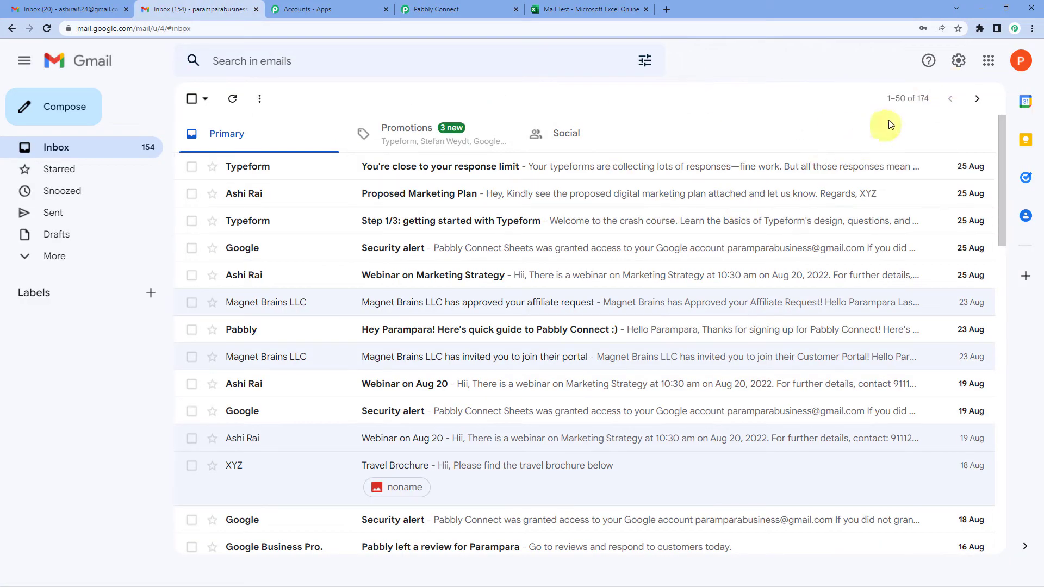
click(958, 63)
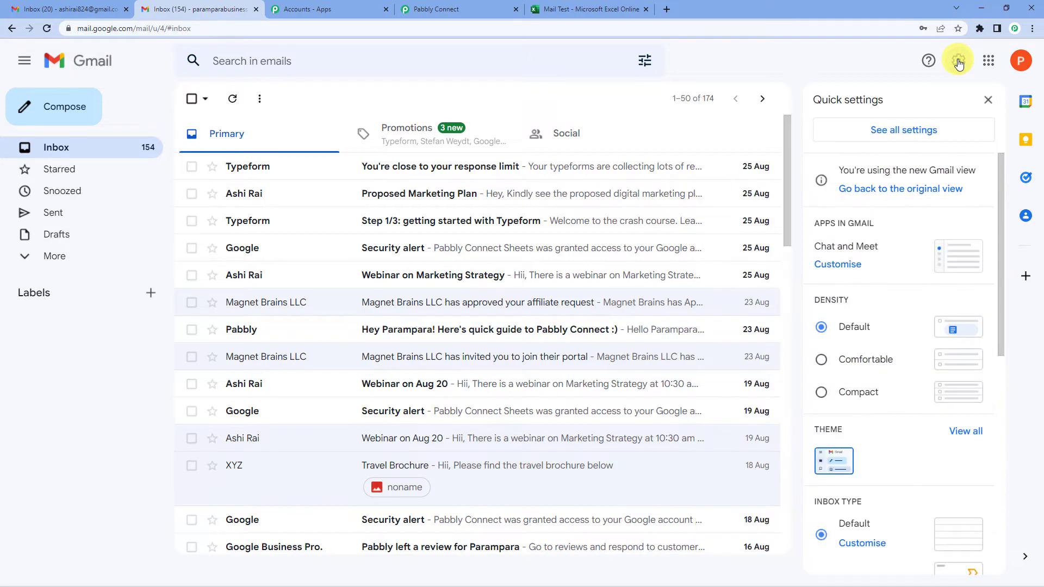
click(920, 140)
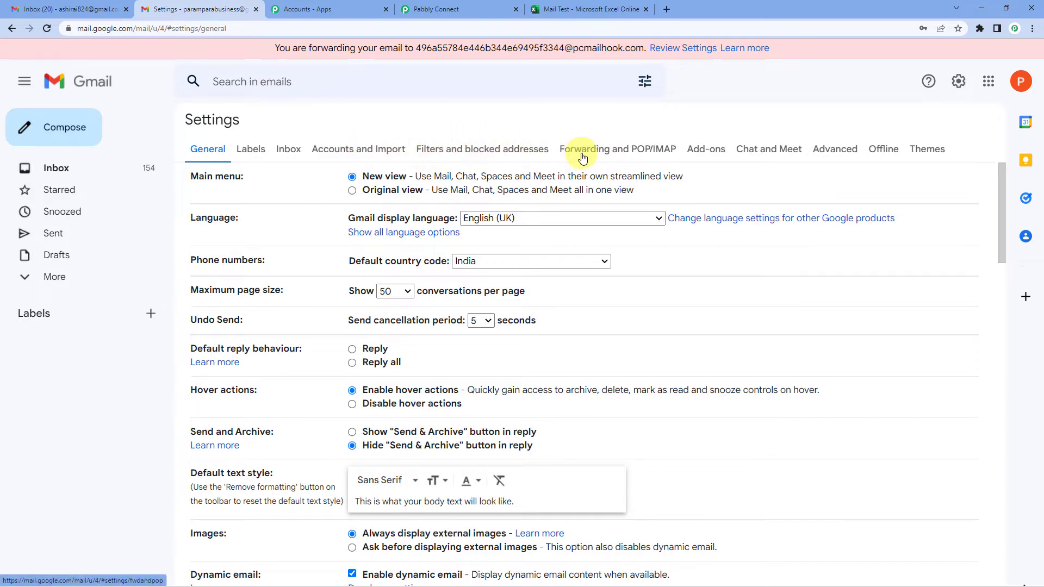
click(642, 155)
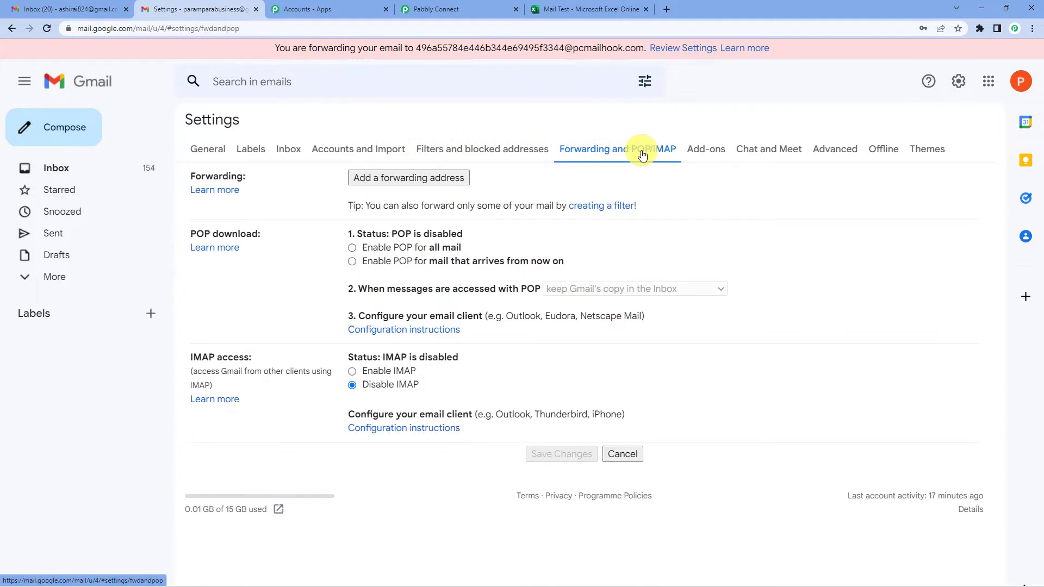
click(412, 180)
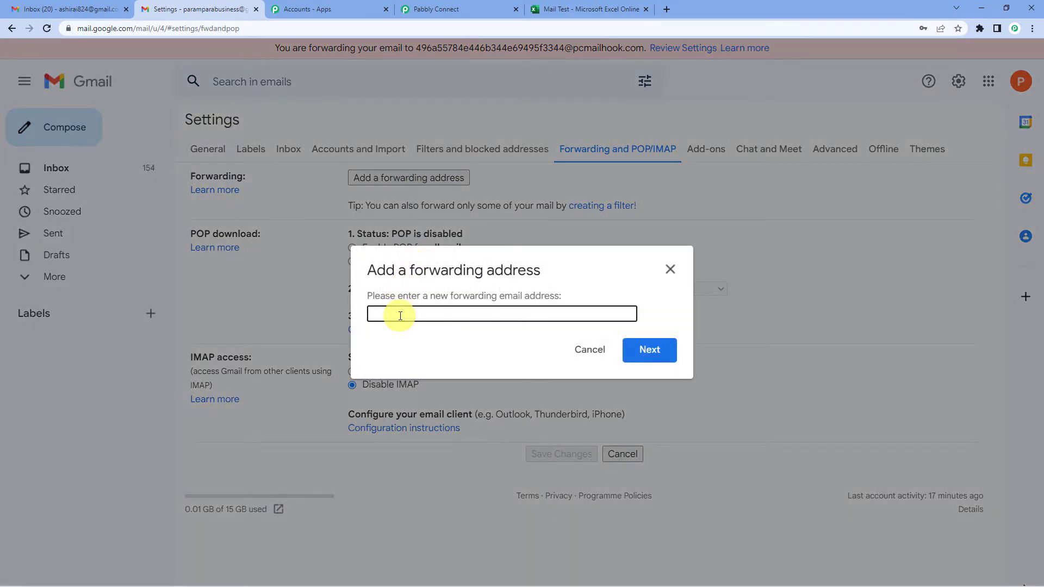
key(ctrl+v)
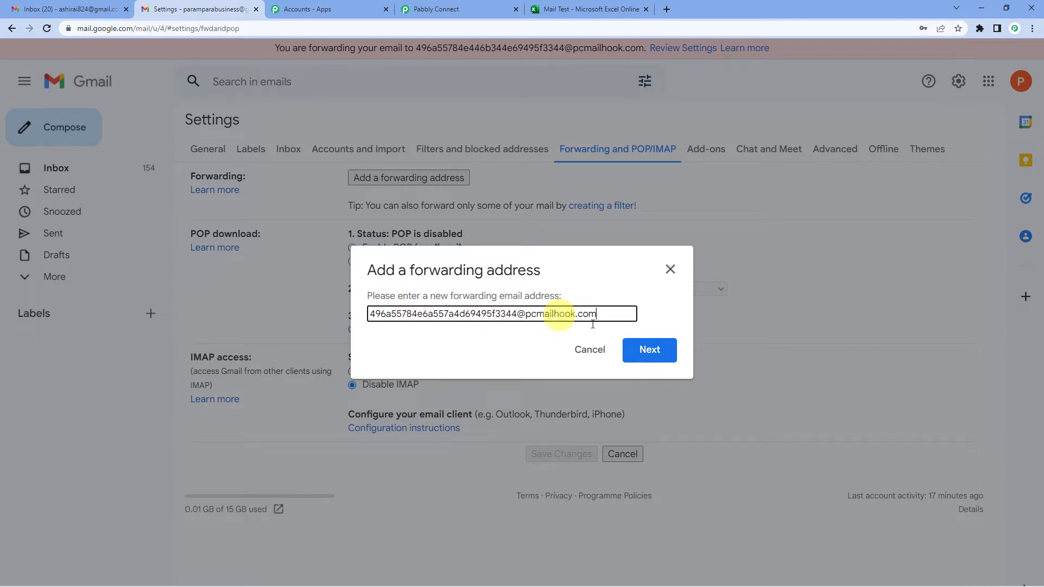
click(635, 350)
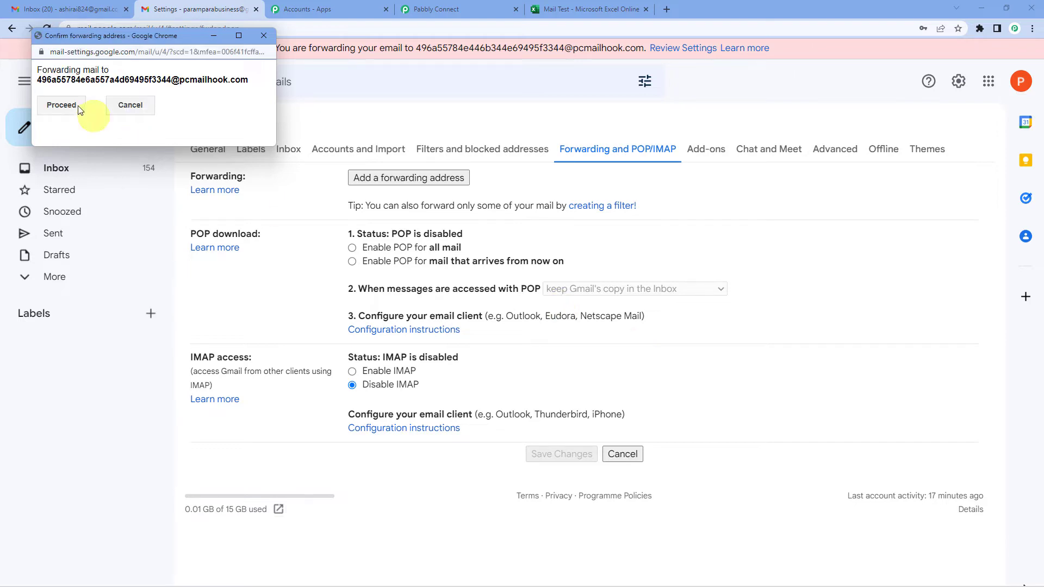
click(62, 106)
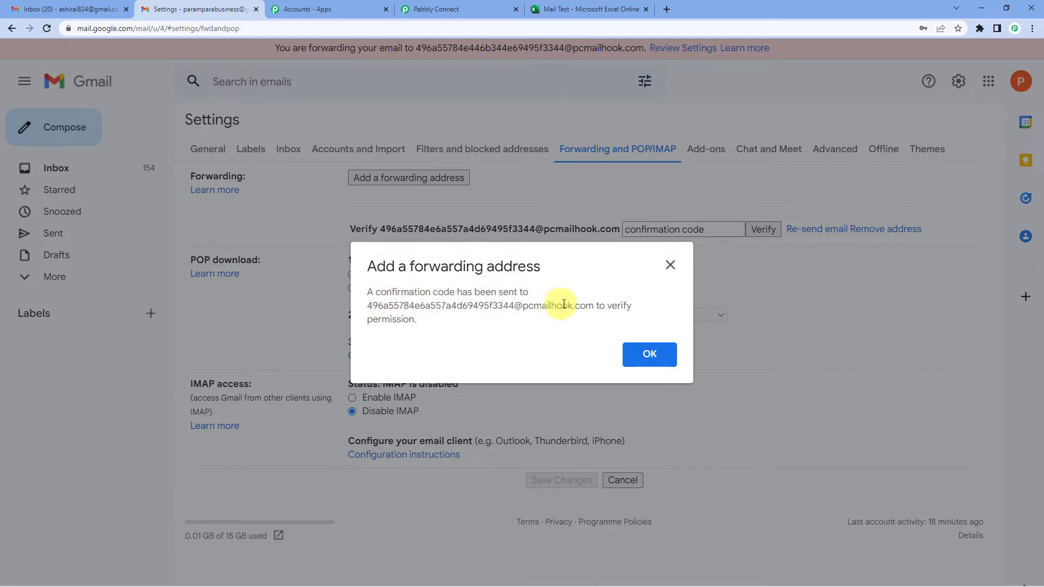
click(651, 360)
Back in Pabbly Connect, locate the forwarding confirmation code in the received response's Body Text and copy it
click(450, 8)
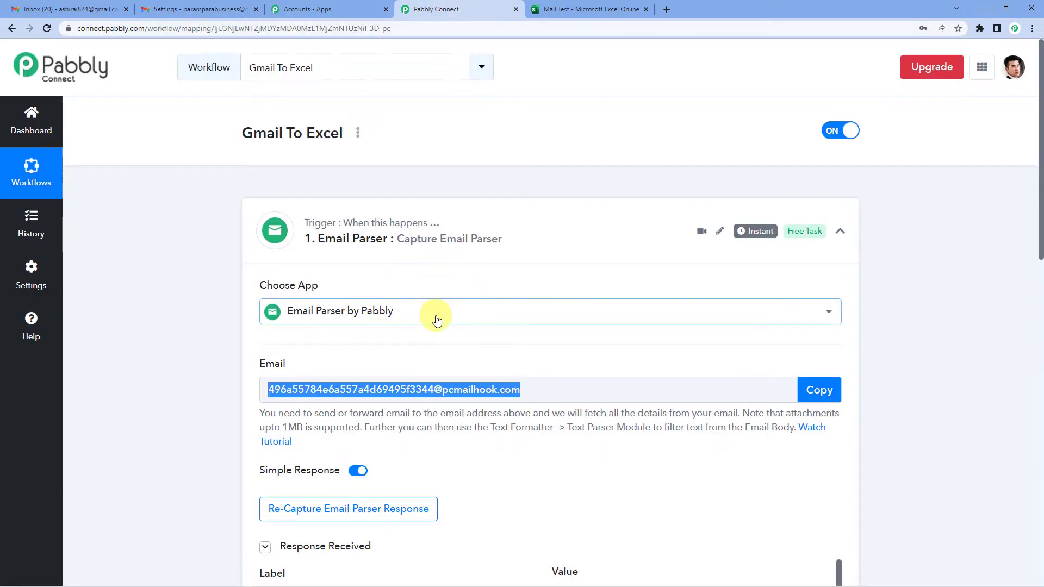
scroll(436, 305, down, 4)
scroll(517, 281, down, 5)
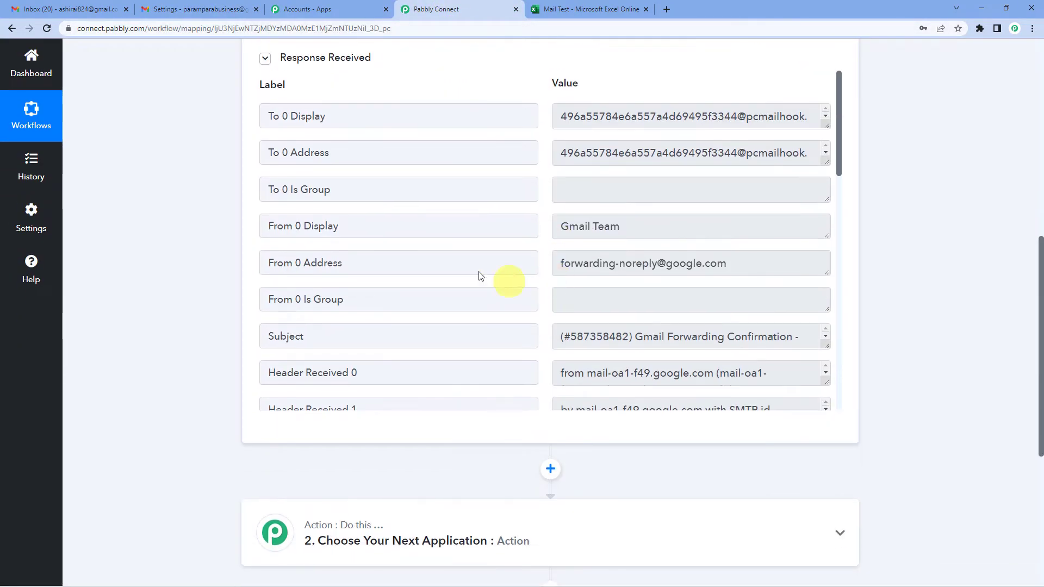
scroll(450, 241, down, 10)
scroll(446, 248, down, 10)
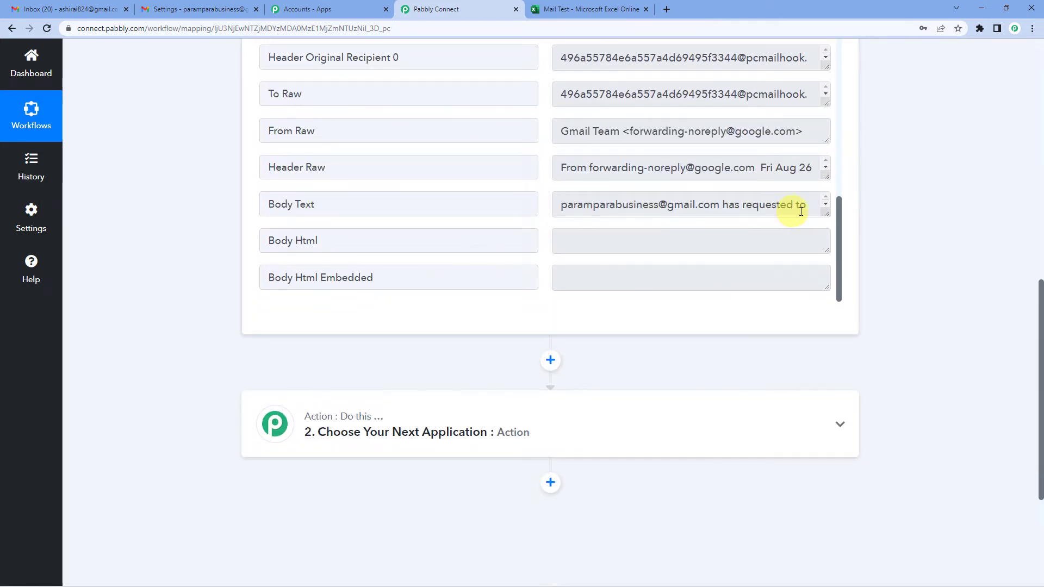
drag(826, 213, 827, 297)
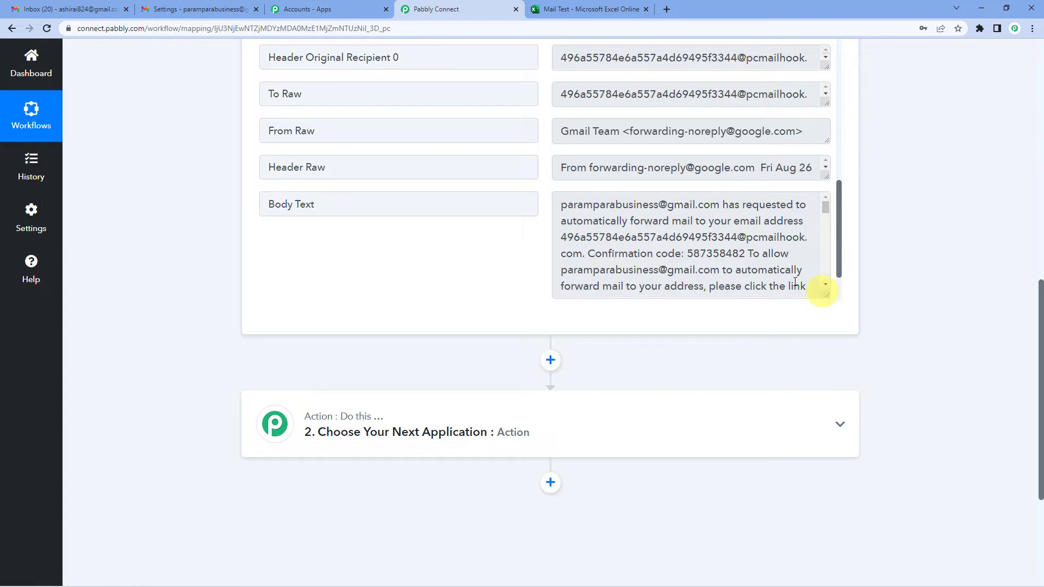
double_click(700, 256)
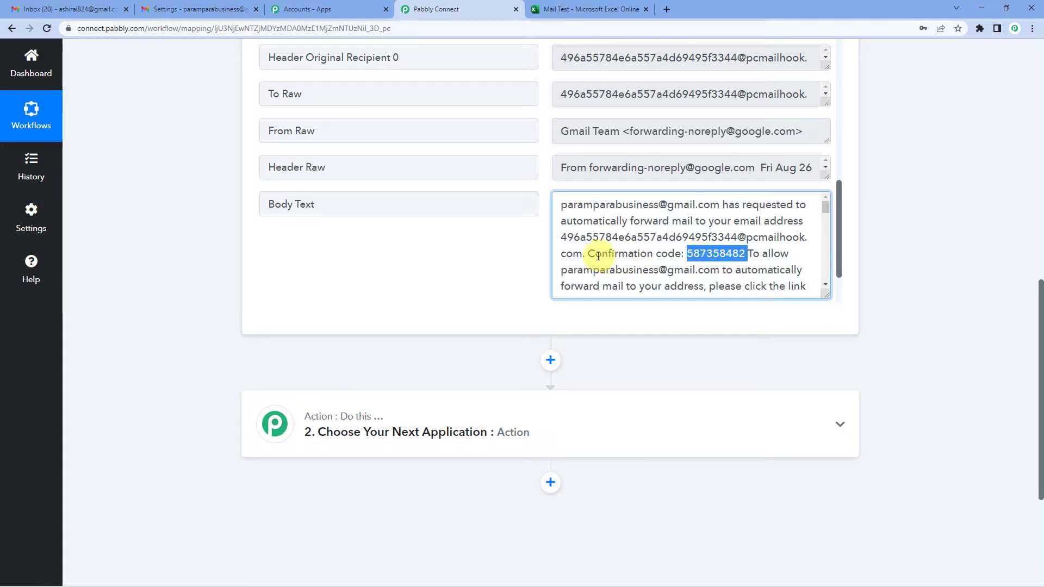
drag(588, 254, 745, 253)
double_click(713, 252)
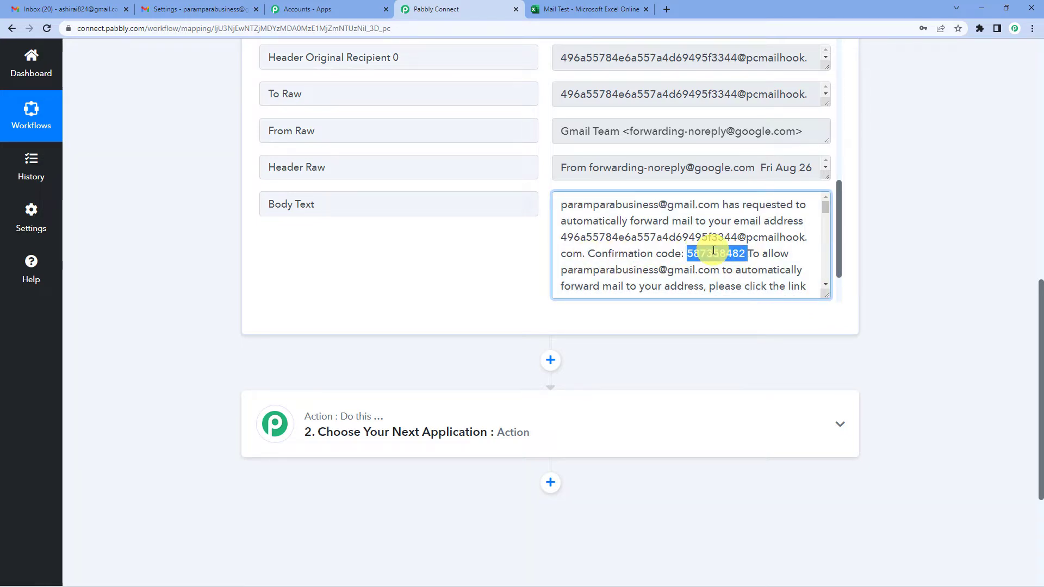
right_click(713, 251)
click(726, 260)
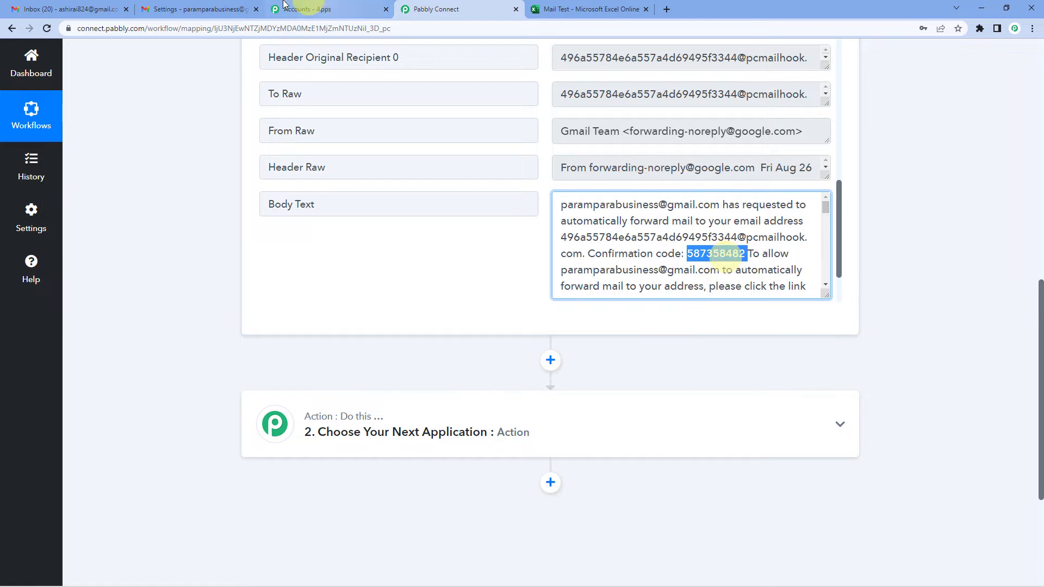
In Gmail's forwarding settings, paste the confirmation code for the new forwarding address and verify it
click(224, 6)
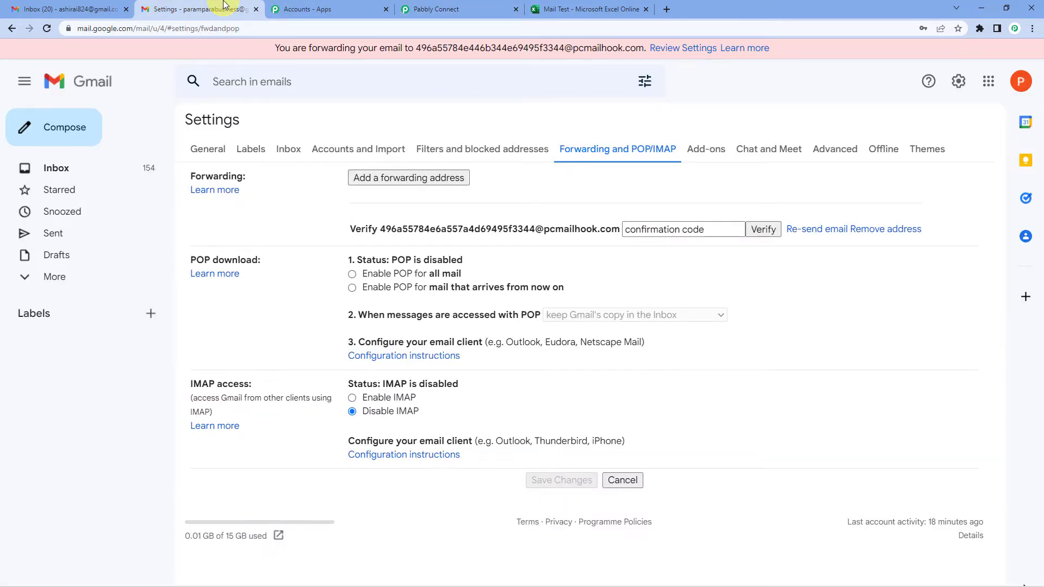
click(667, 232)
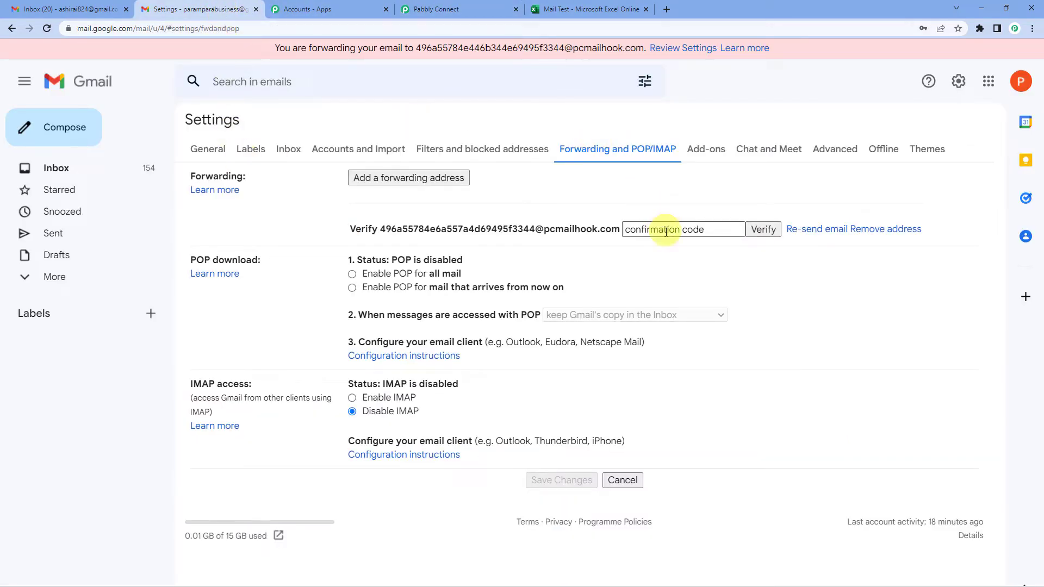
click(667, 232)
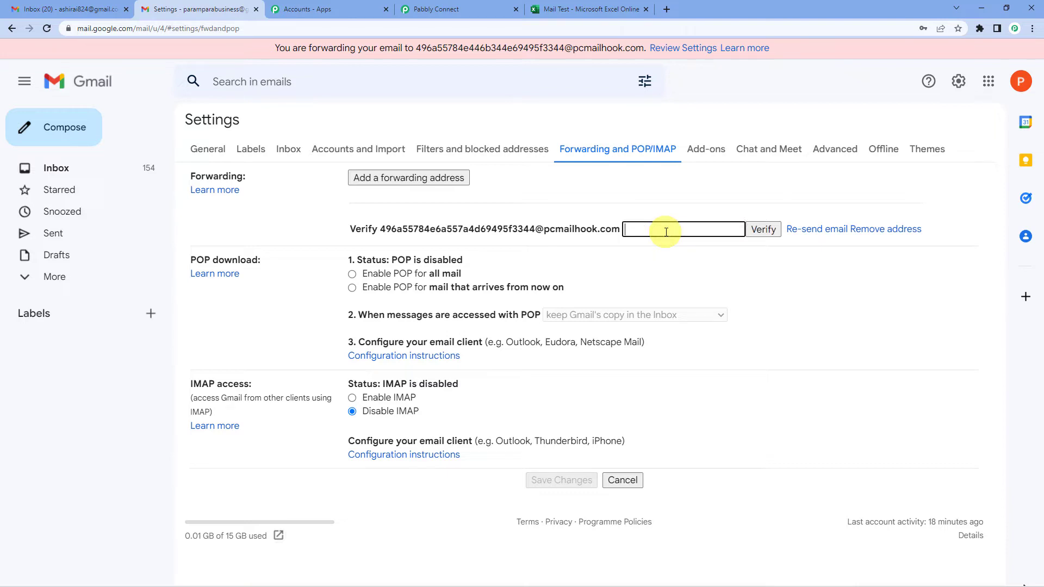
key(ctrl+v)
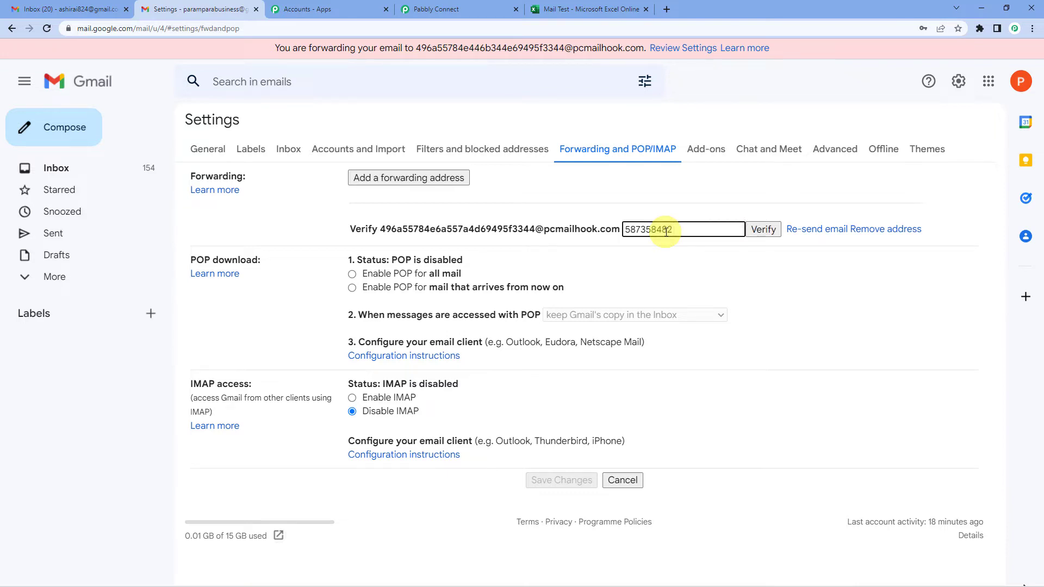
click(765, 229)
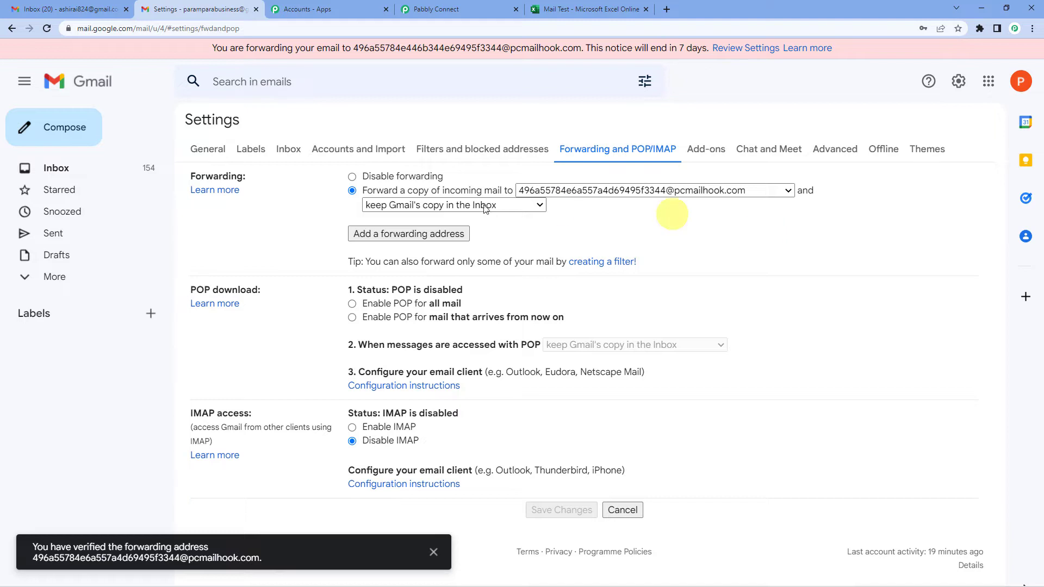
Choose to forward a copy of incoming mail to the parser address, keeping Gmail's copy in the Inbox, and check the signed-in account
click(353, 177)
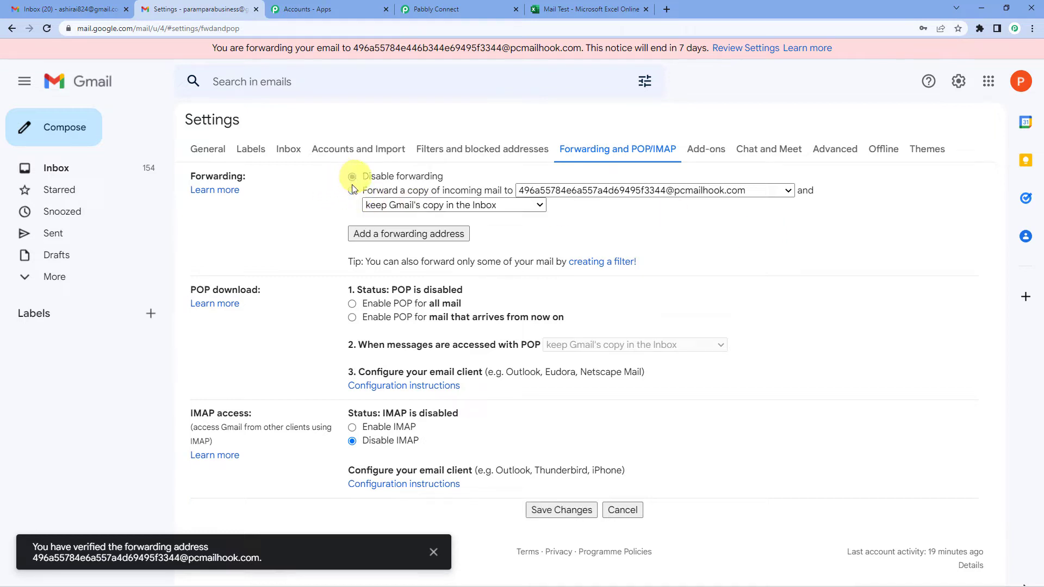
click(353, 192)
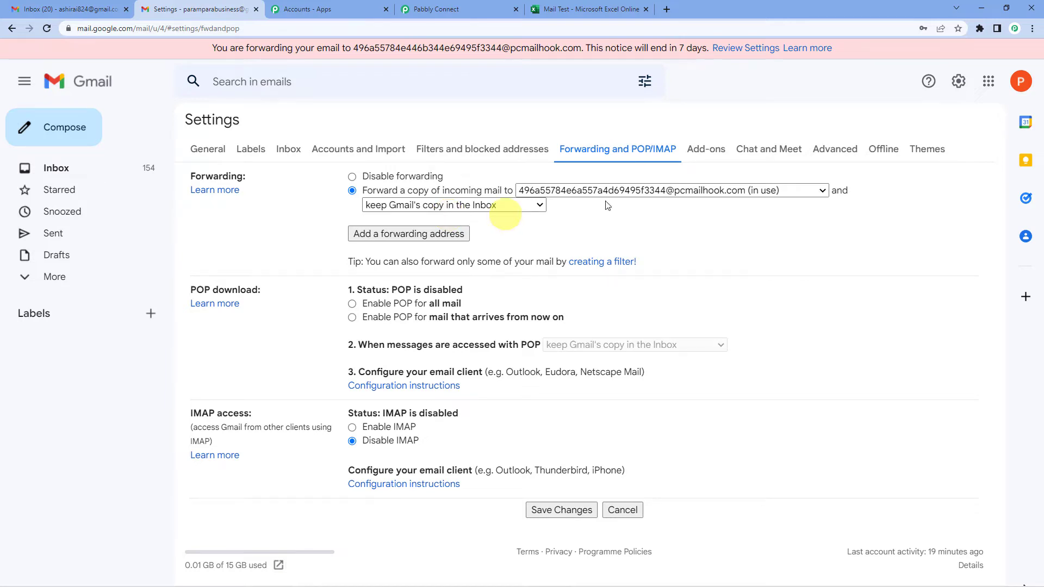
click(1020, 81)
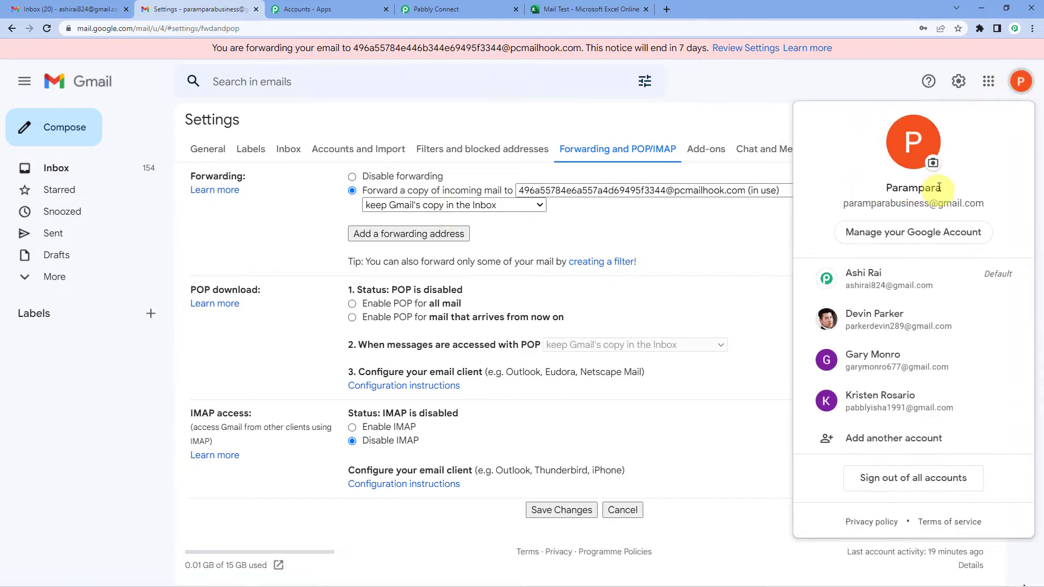
click(753, 106)
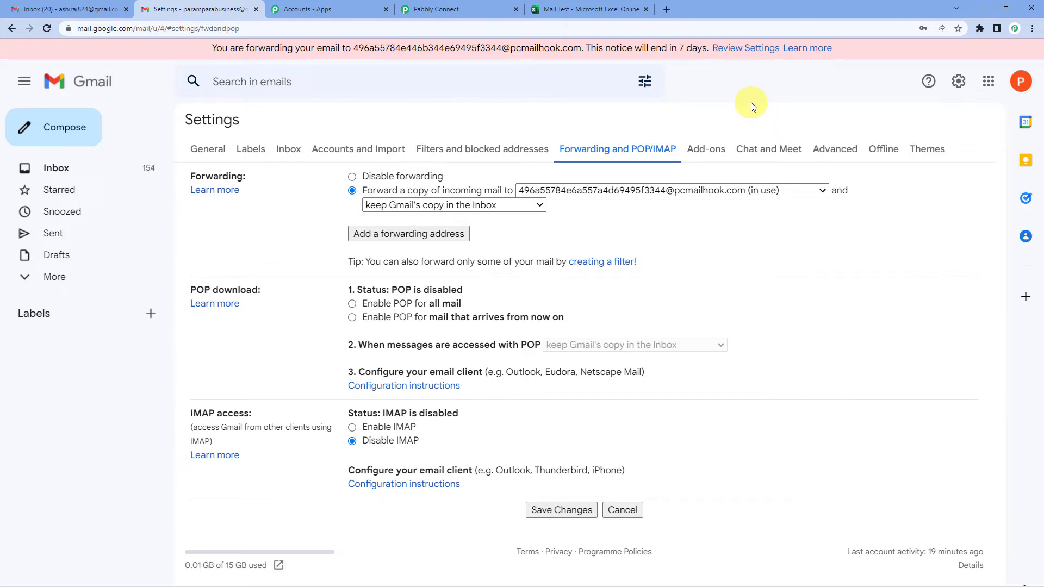
Check the signed-in account and save the forwarding settings that send a copy of incoming mail to the parser address
click(1020, 81)
click(805, 84)
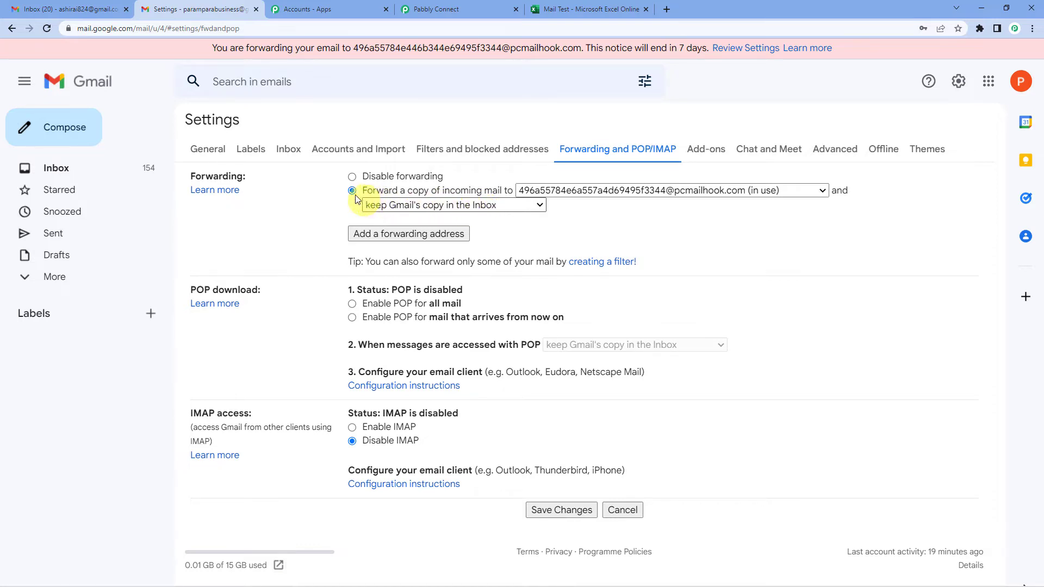
click(554, 514)
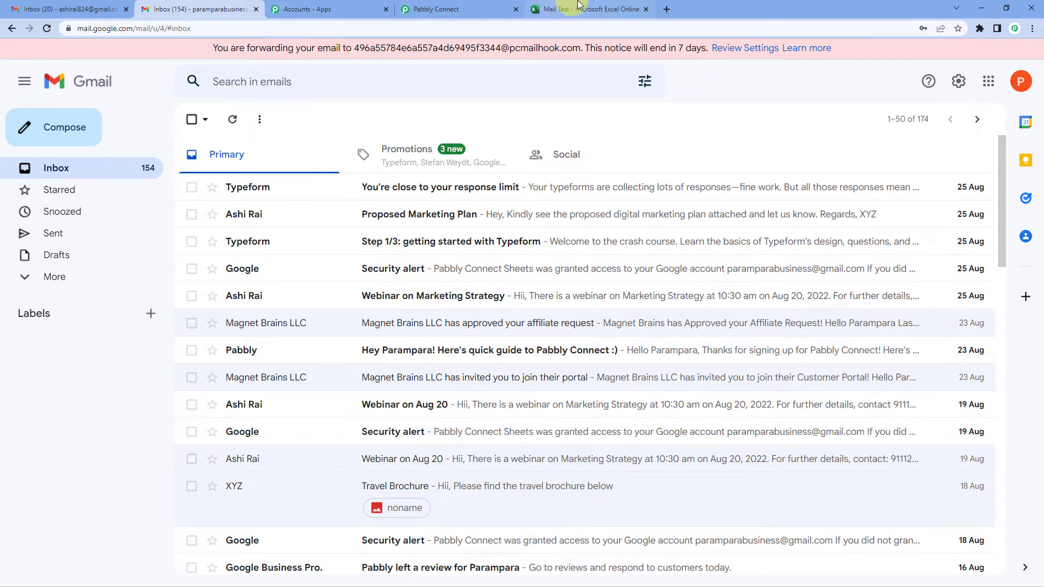
Back in Pabbly Connect, re-capture the Email Parser response and confirm the recapture
click(504, 5)
scroll(201, 291, up, 6)
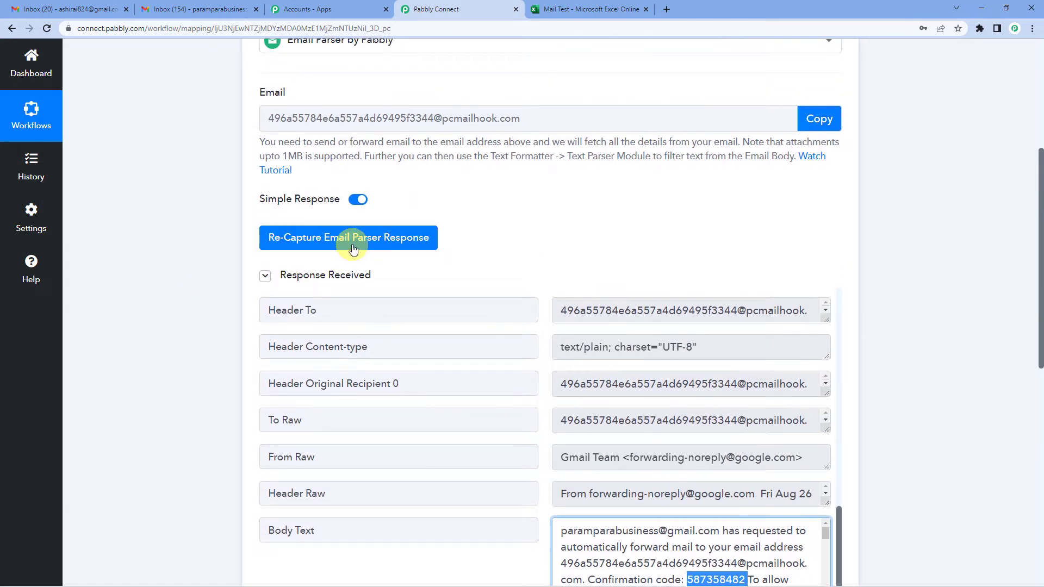
click(353, 248)
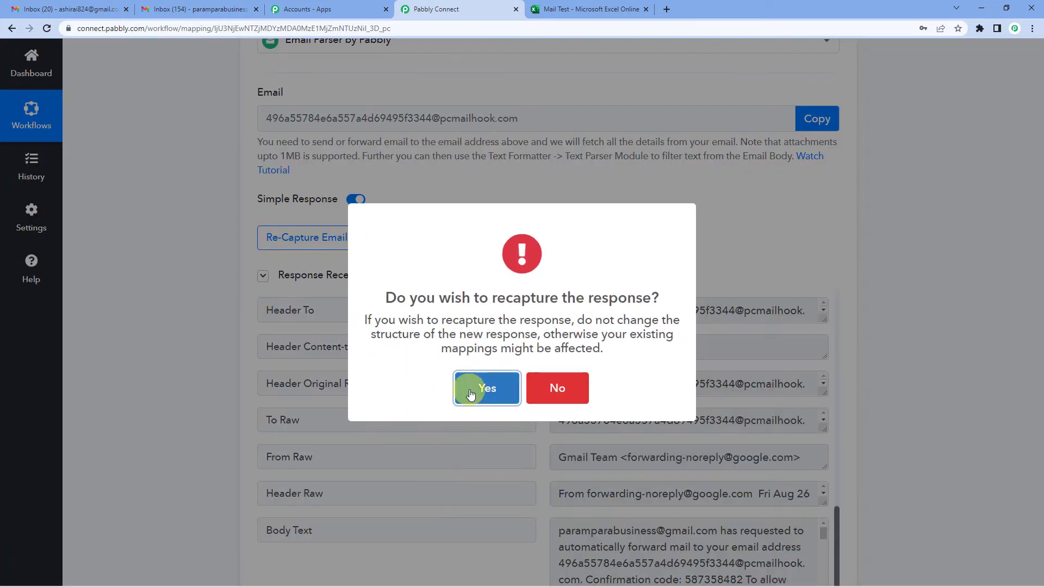
click(471, 393)
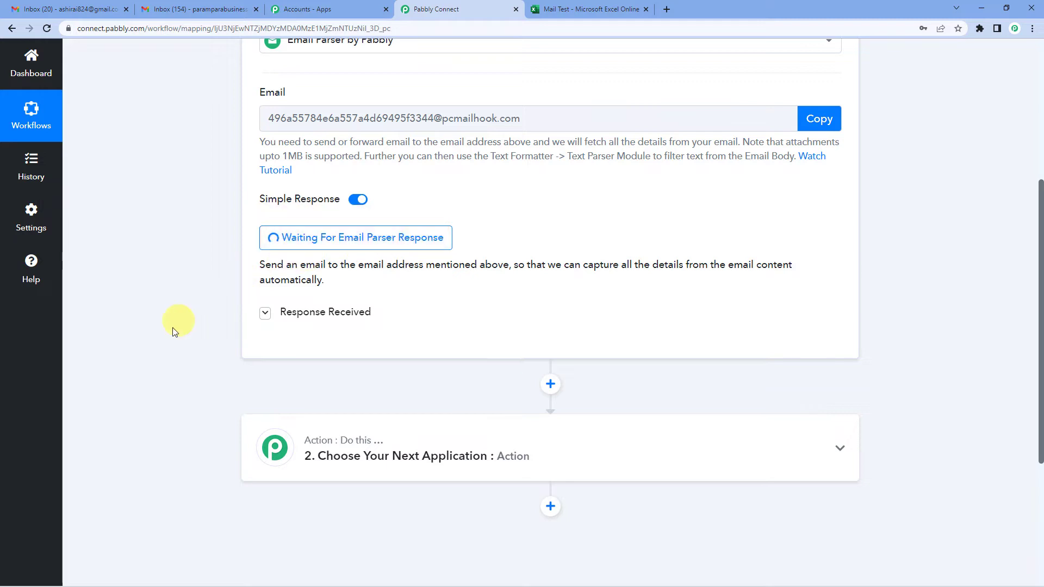
scroll(172, 330, up, 2)
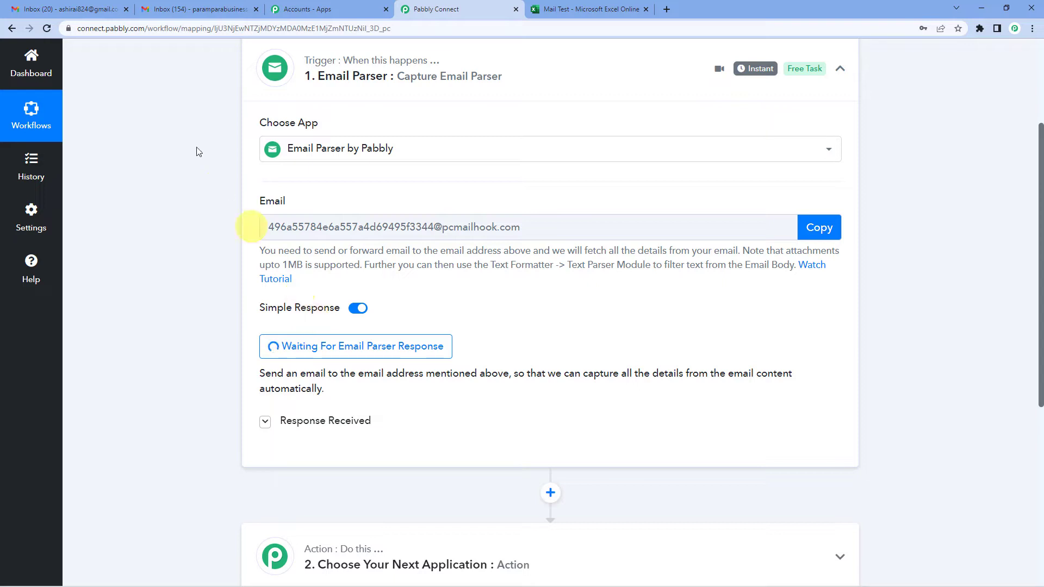
In the sender's Gmail account, review the recipient, subject and body of the drafted "Proposed Marketing Plan" email and send it
click(78, 10)
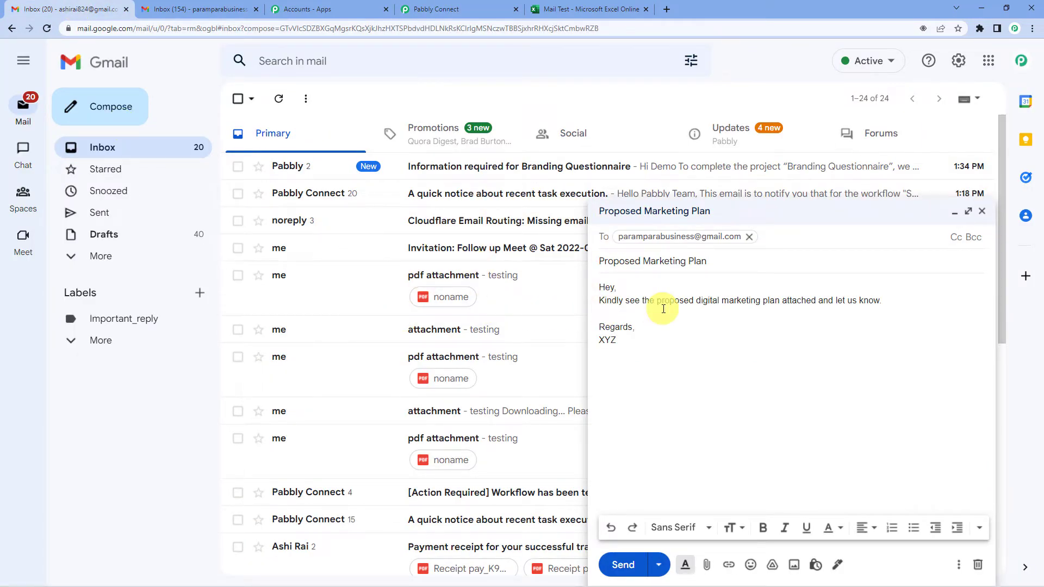
click(662, 305)
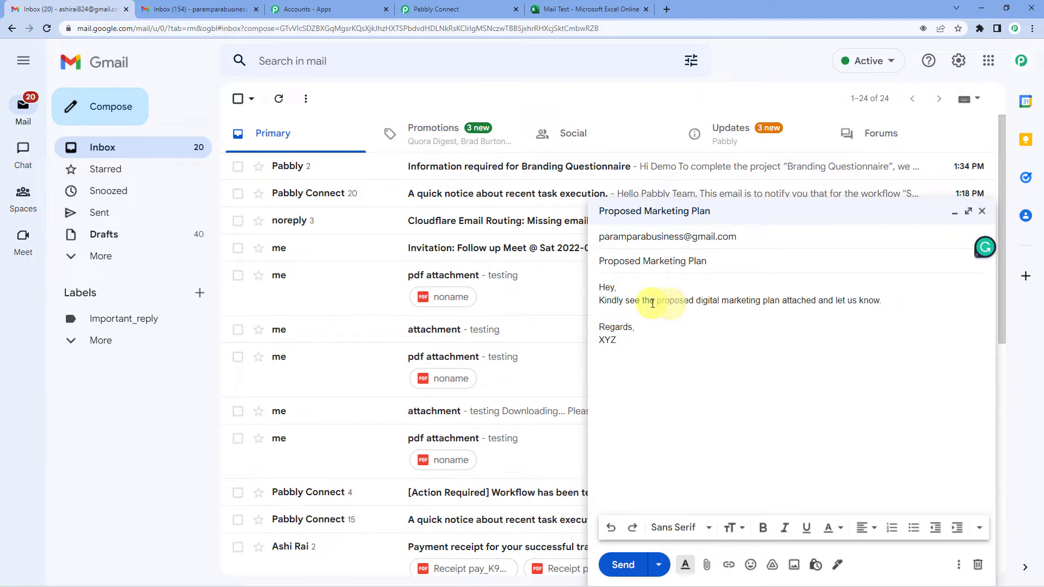
click(651, 241)
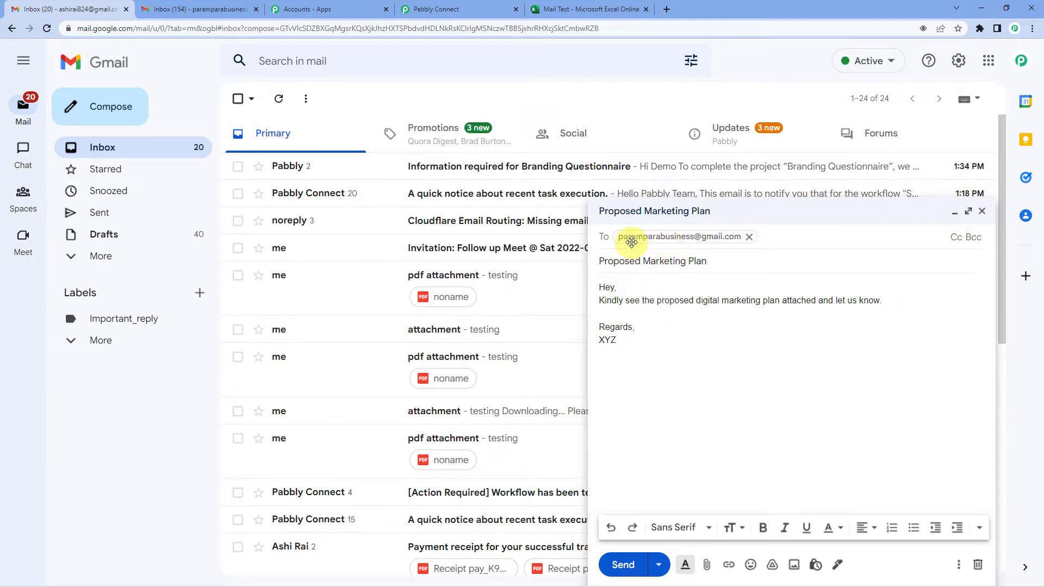
mouse_move(731, 238)
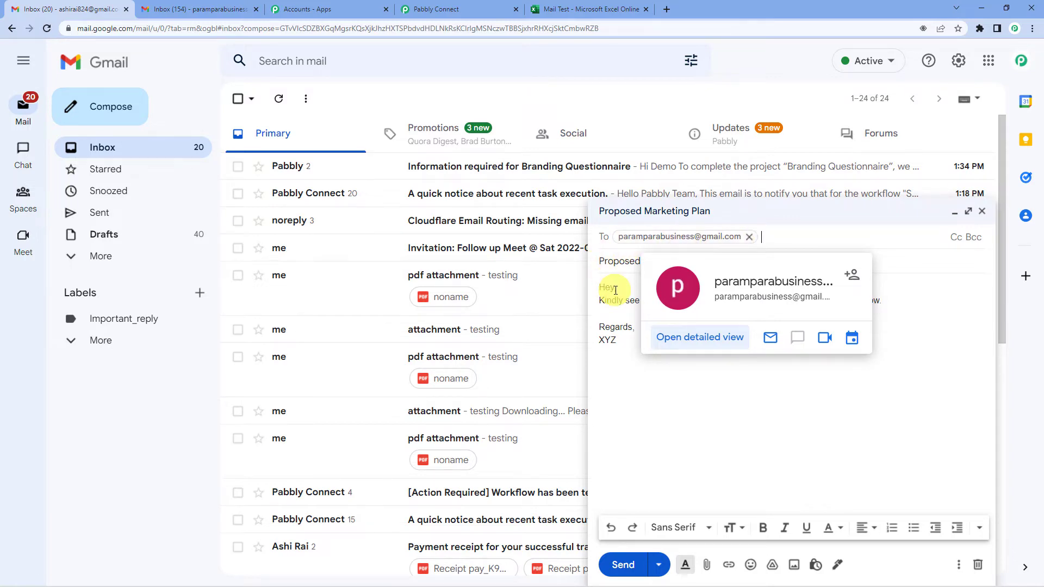
click(610, 288)
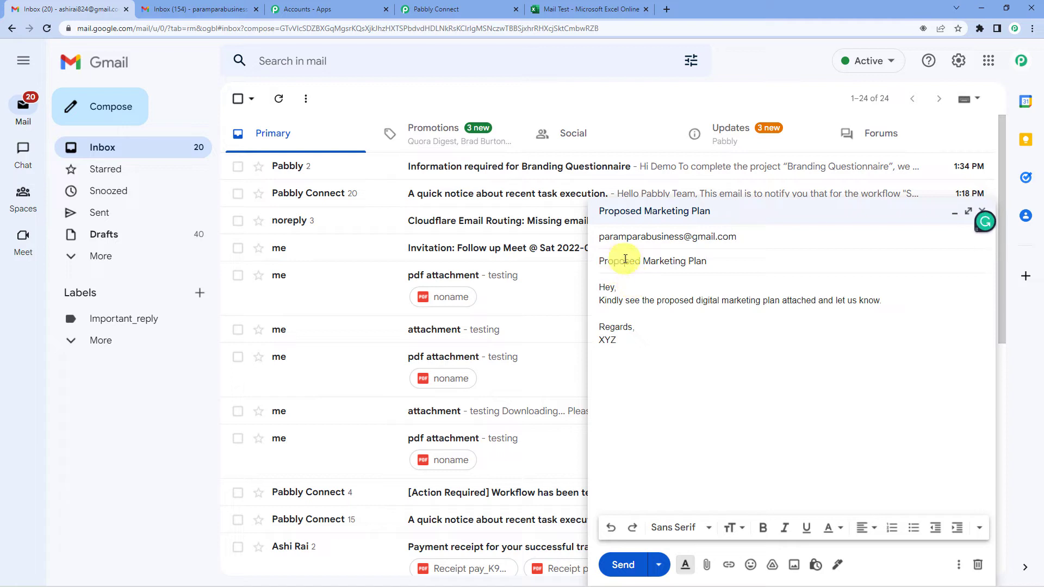
drag(624, 261, 729, 264)
click(666, 300)
drag(618, 302, 892, 303)
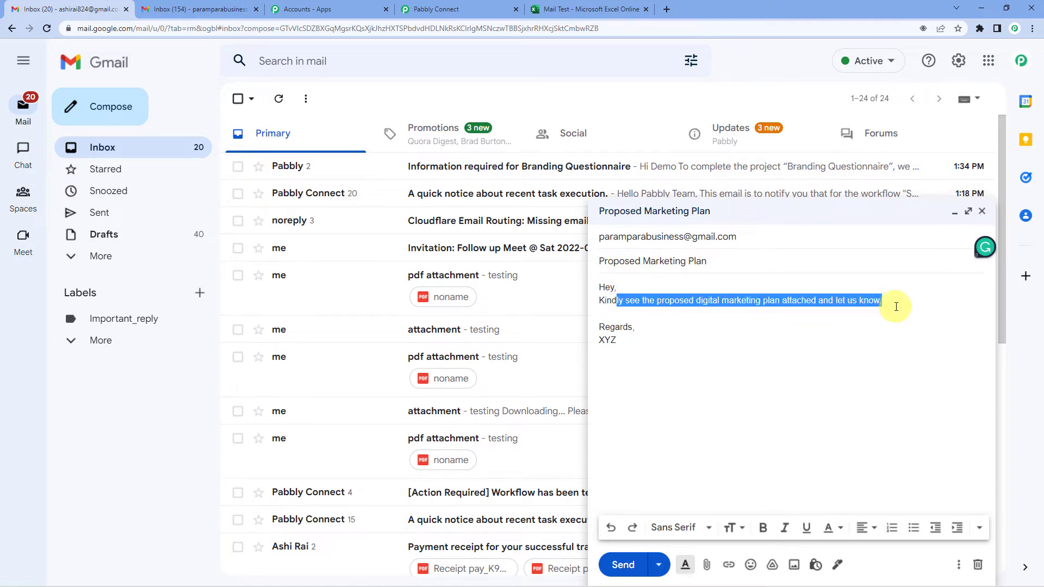
click(686, 316)
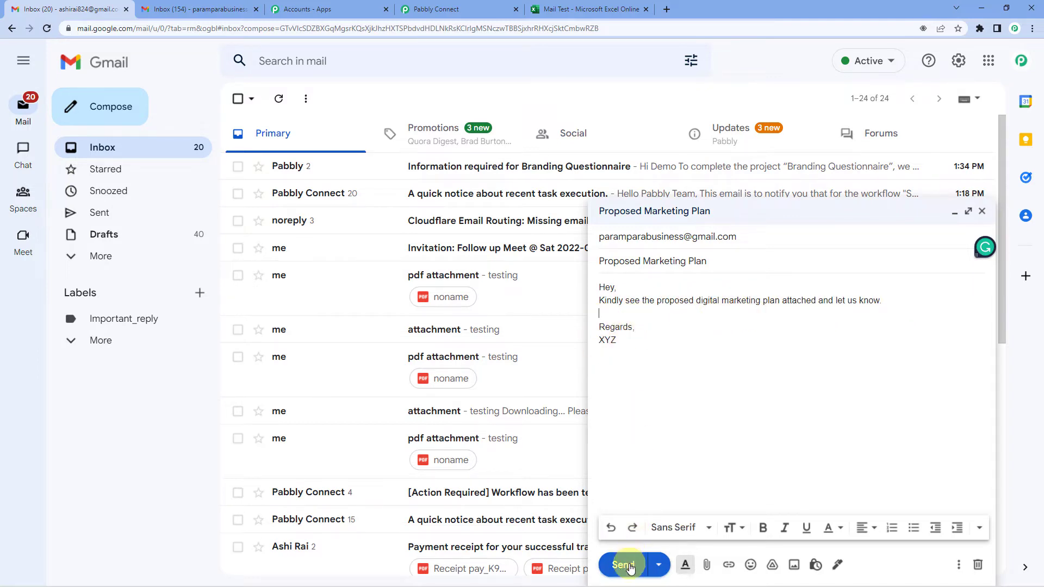
click(625, 566)
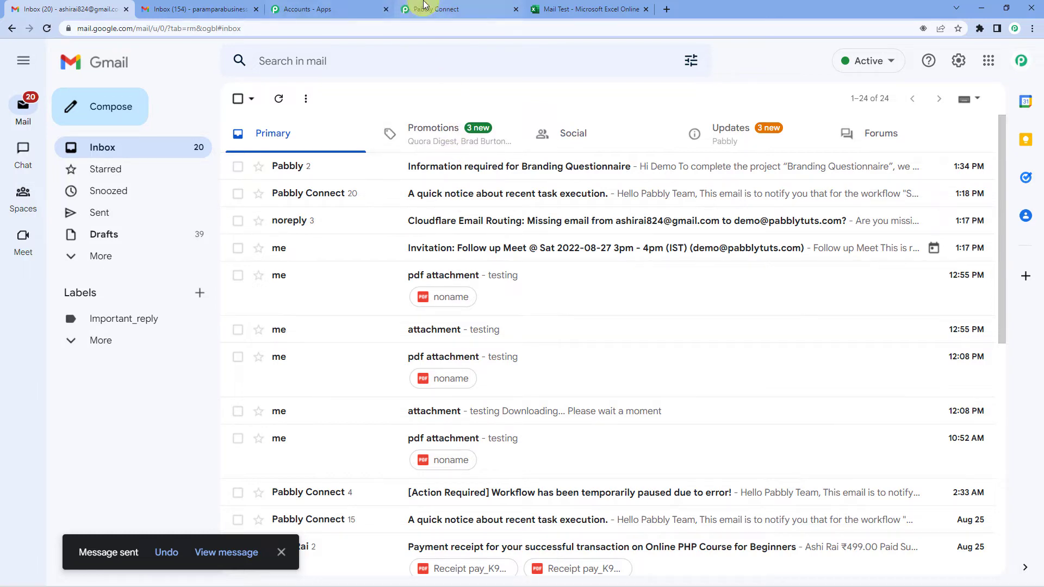
Check Pabbly Connect for the captured response, and open the new "Proposed Marketing Plan" email in the business account's Gmail inbox
click(424, 4)
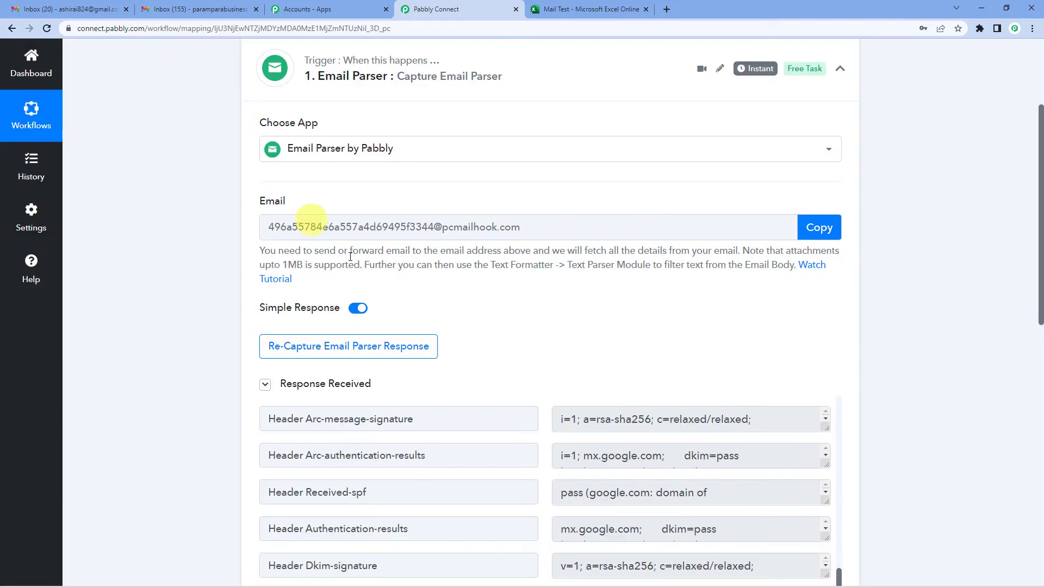
scroll(513, 313, down, 2)
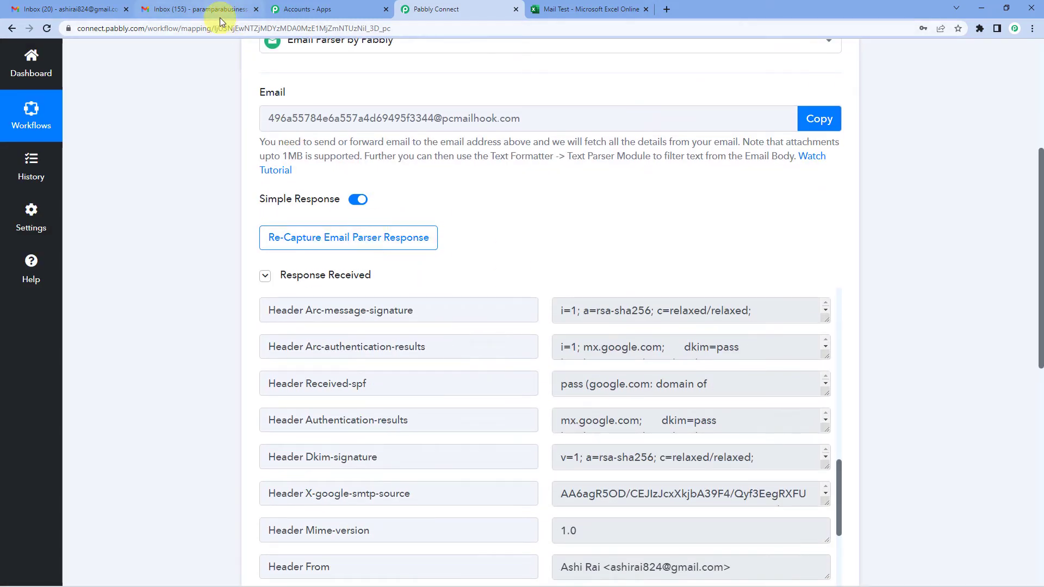
click(215, 14)
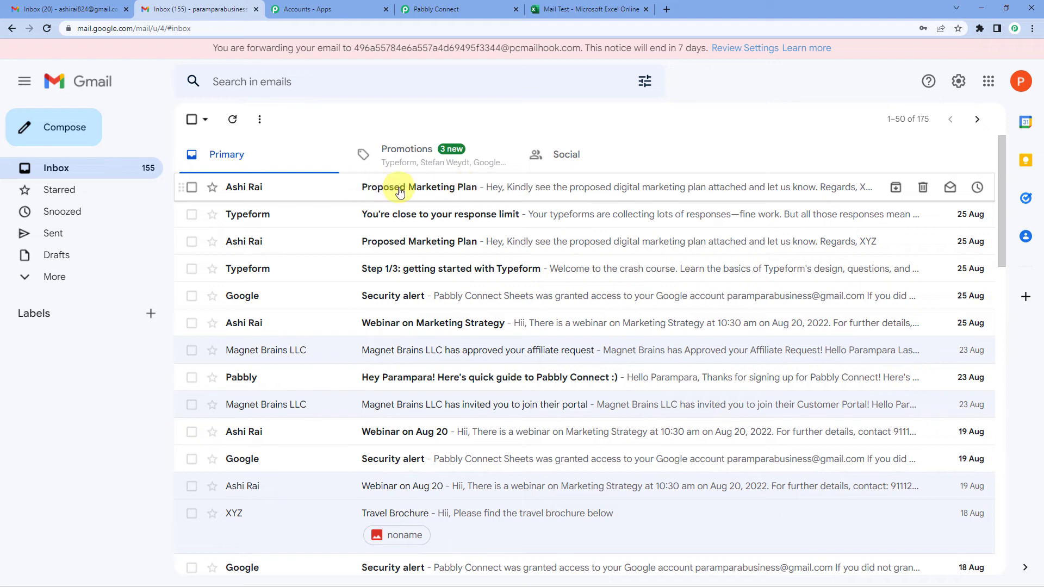
click(456, 192)
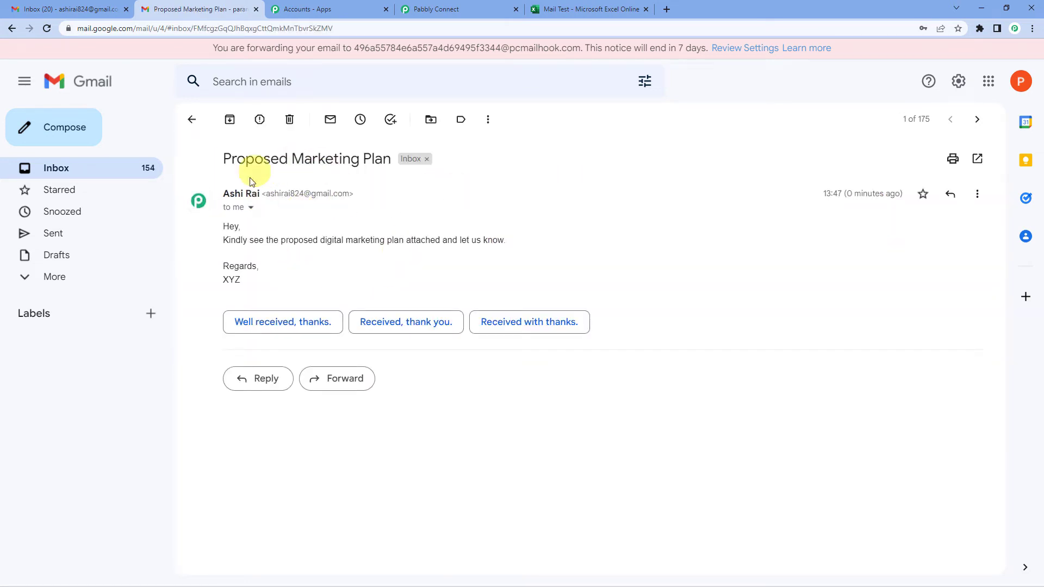
Back in Pabbly Connect, examine the recipient, sender and subject values in the Email Parser's received response
click(432, 9)
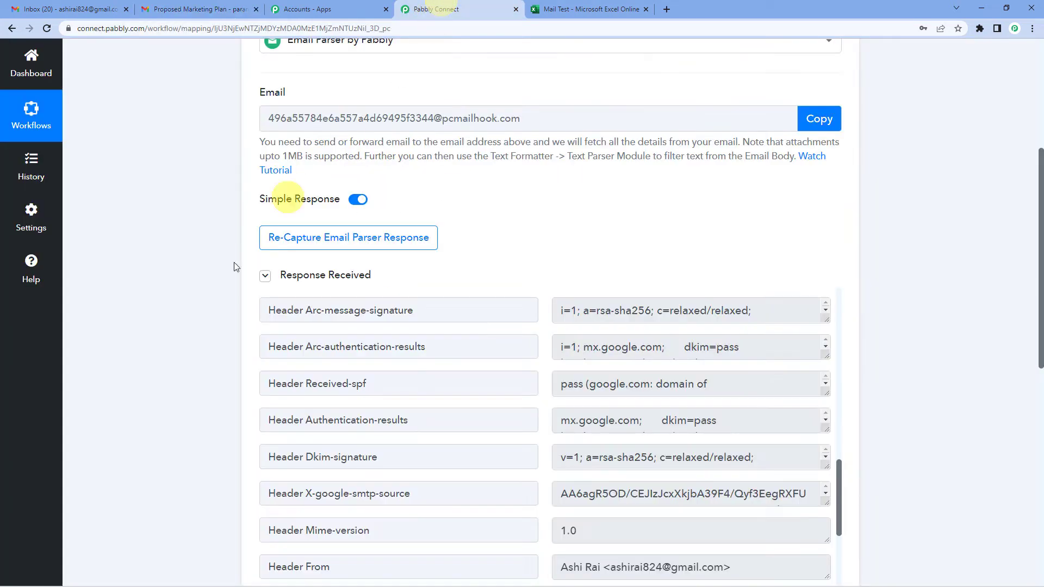
scroll(198, 303, up, 2)
scroll(198, 303, down, 4)
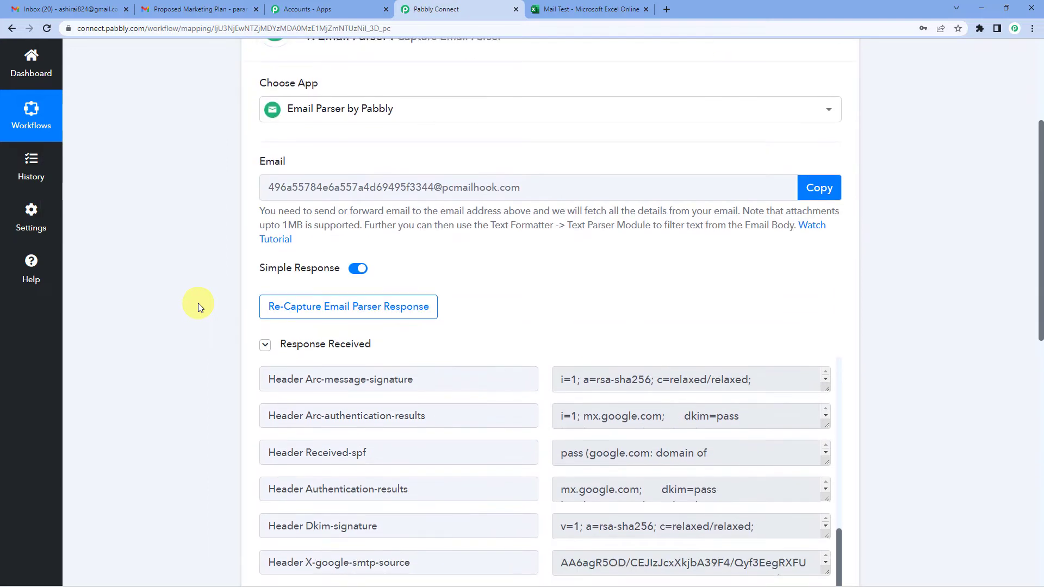
scroll(532, 327, down, 2)
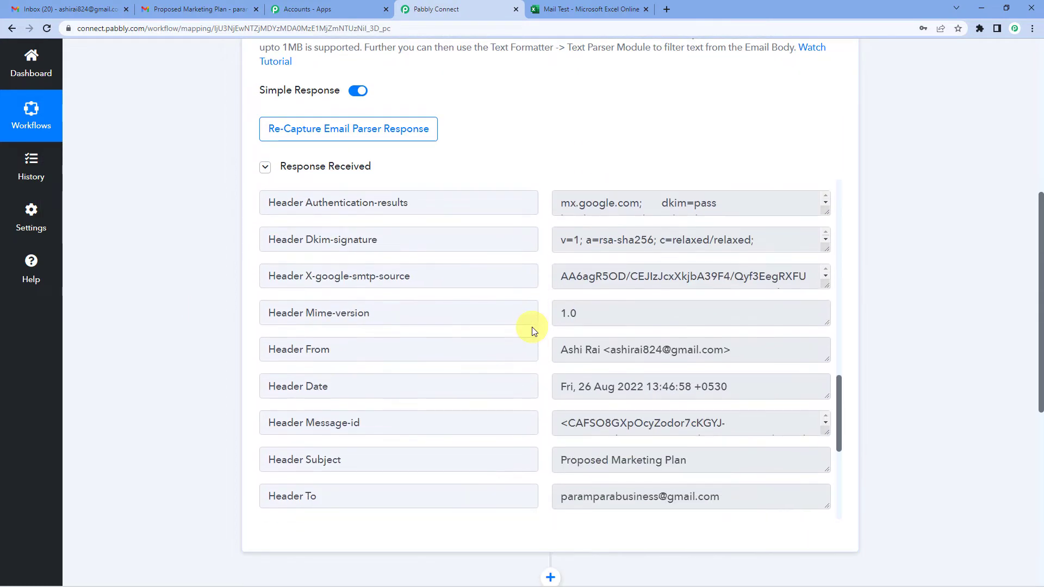
scroll(532, 328, up, 4)
scroll(539, 320, up, 10)
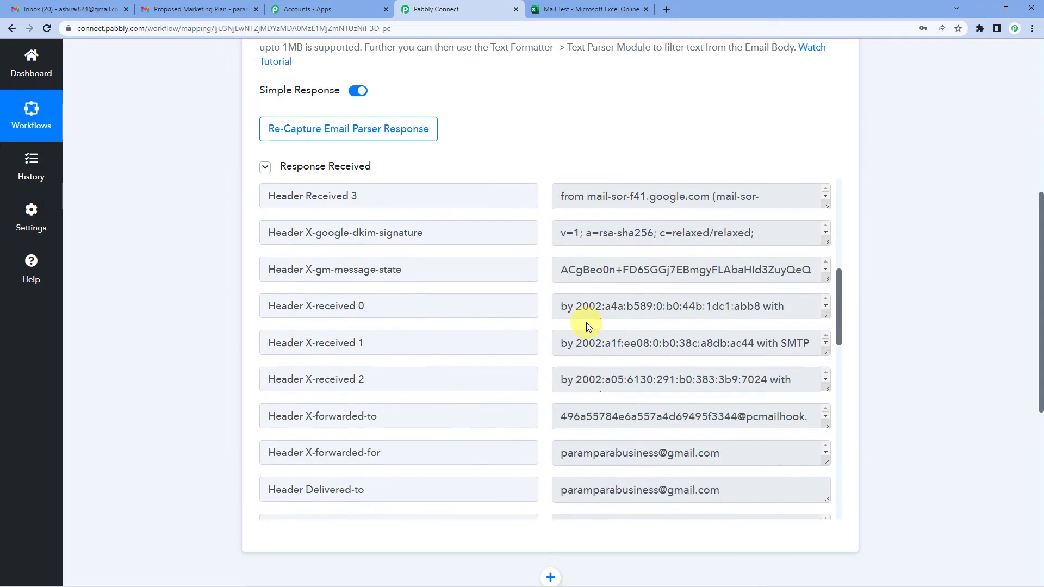
scroll(587, 323, up, 3)
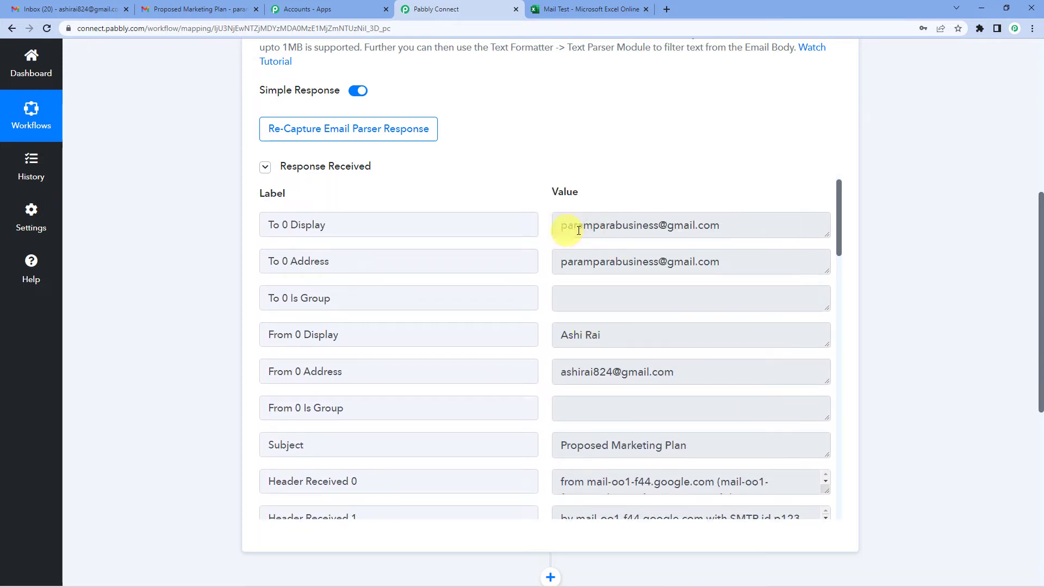
drag(569, 230, 737, 227)
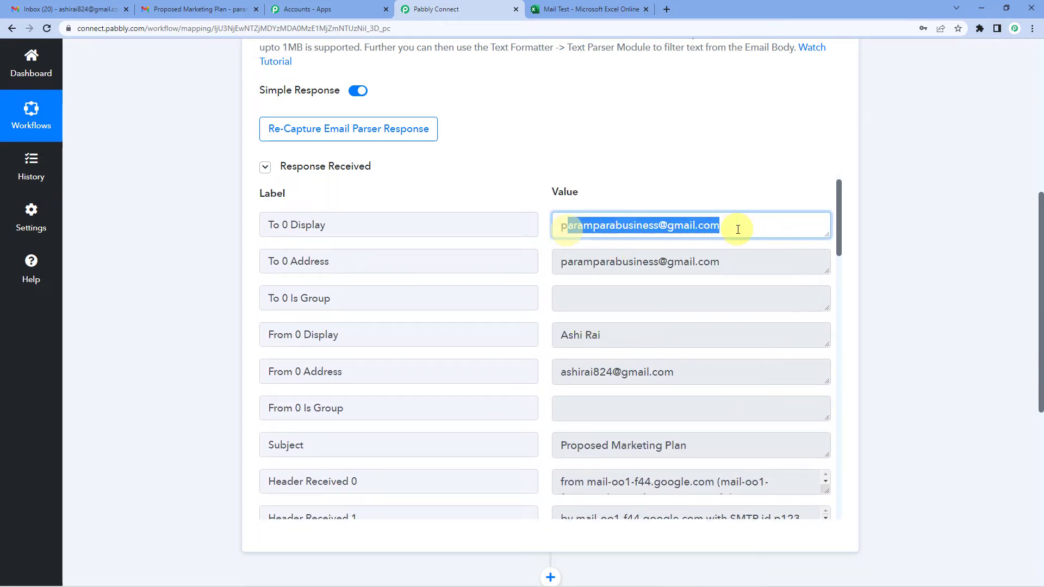
click(201, 324)
scroll(201, 325, down, 1)
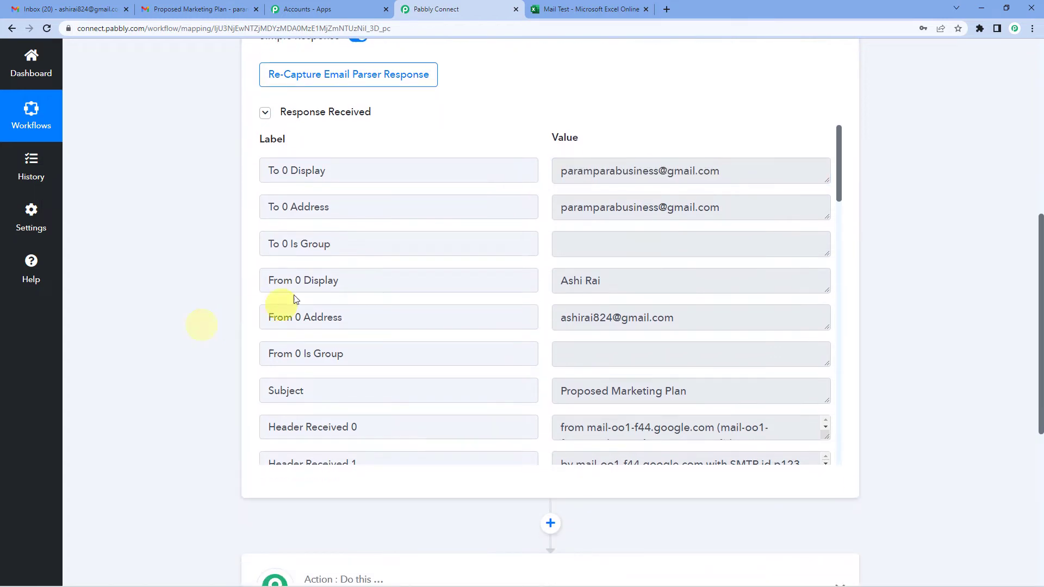
triple_click(558, 290)
click(198, 326)
scroll(198, 326, down, 2)
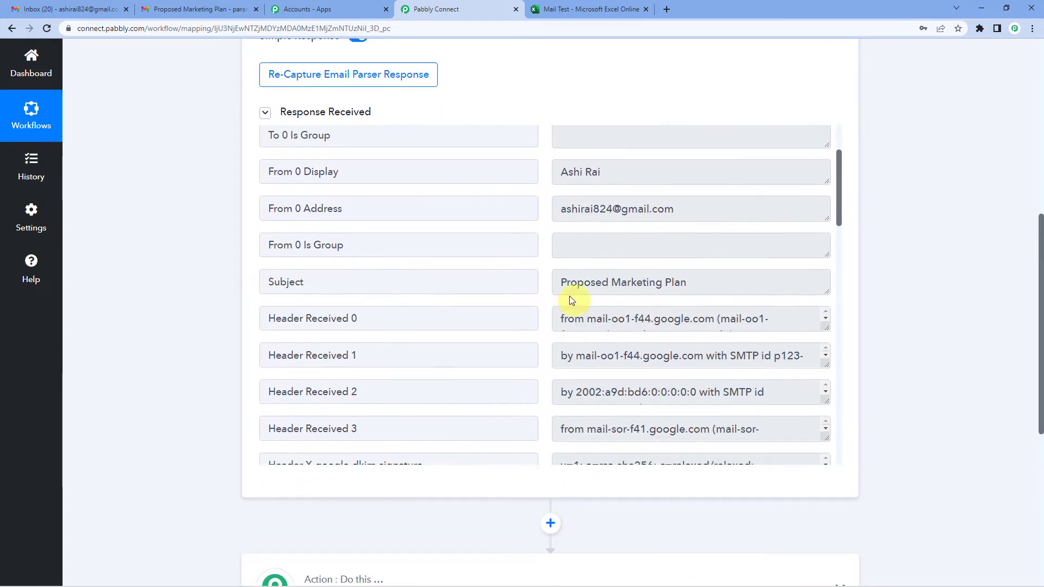
drag(561, 282, 686, 282)
Locate Body Text in the received response and enlarge its value field to read the whole message
scroll(628, 270, down, 6)
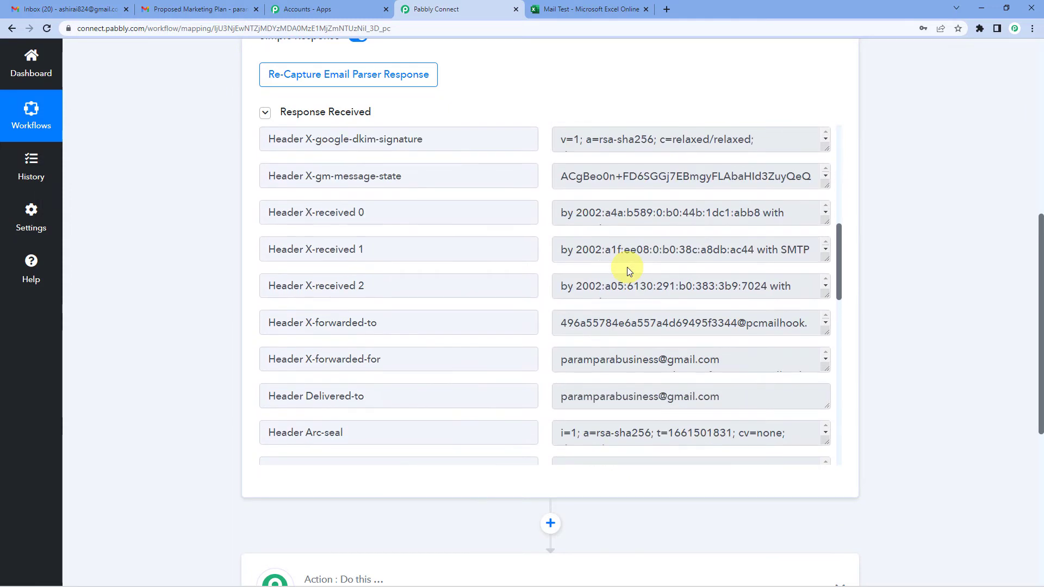
scroll(628, 266, down, 6)
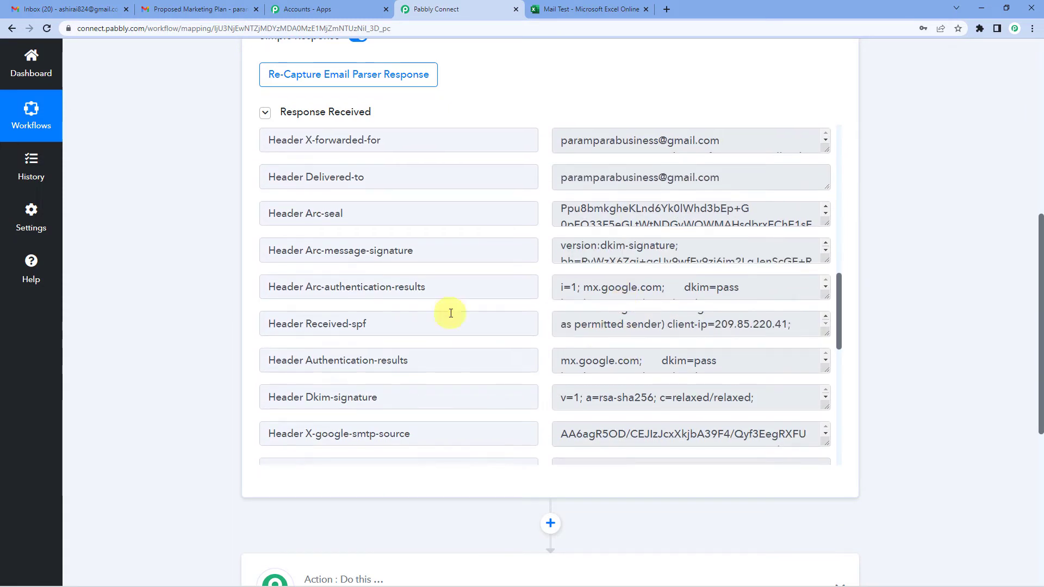
scroll(450, 313, down, 6)
scroll(665, 317, down, 3)
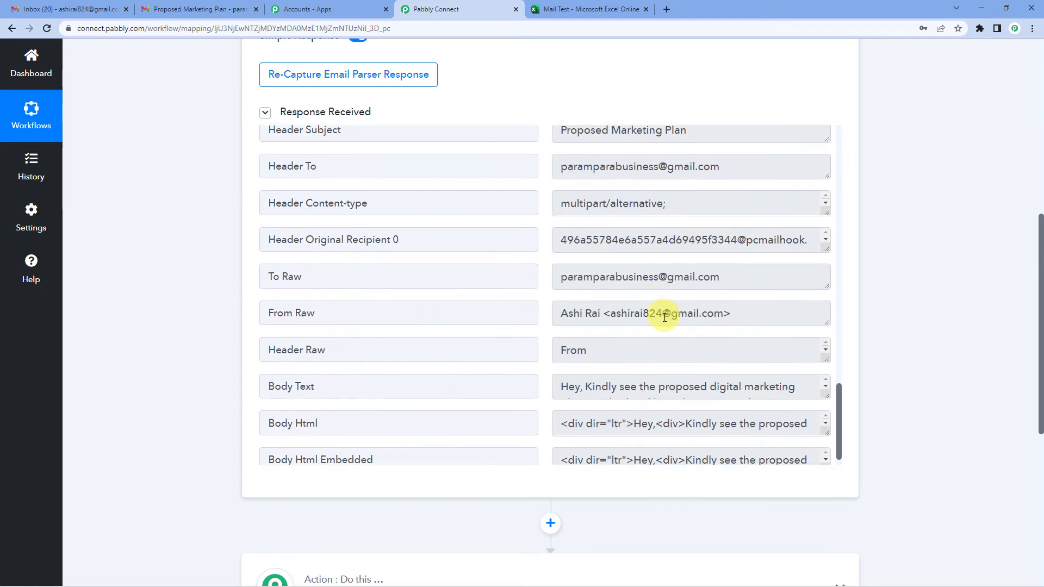
scroll(665, 317, down, 1)
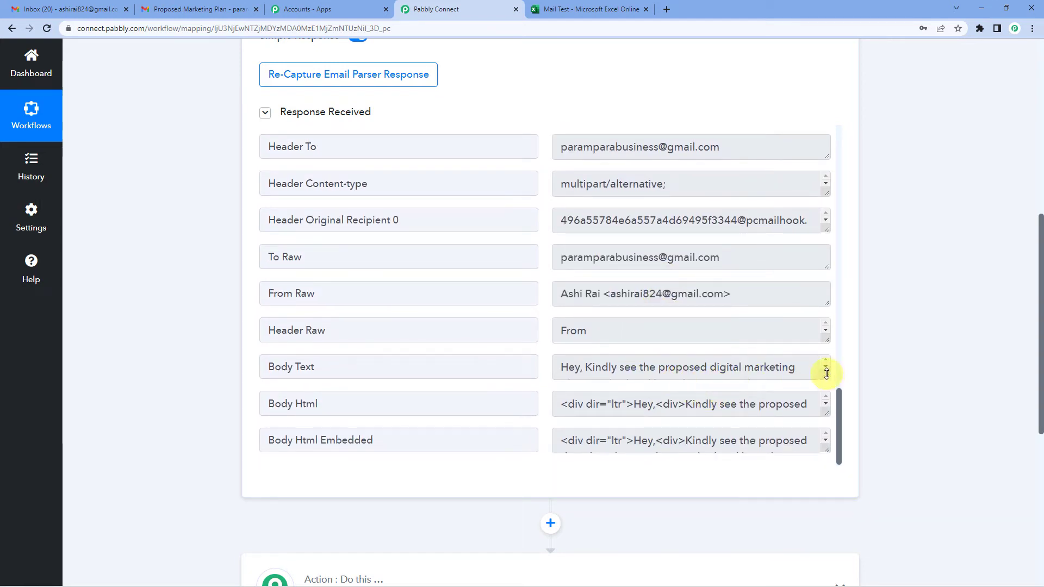
mouse_move(827, 374)
mouse_down()
mouse_move(834, 415)
mouse_move(830, 389)
mouse_up()
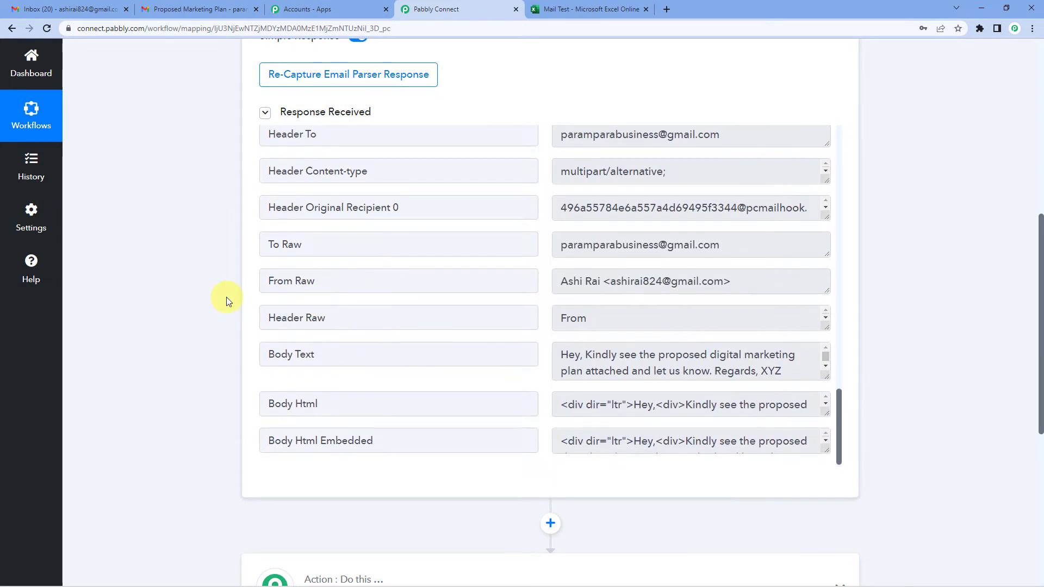
Insert a Filter by Pabbly action between the Email Parser trigger and the unconfigured second action
scroll(182, 297, up, 4)
scroll(183, 297, up, 2)
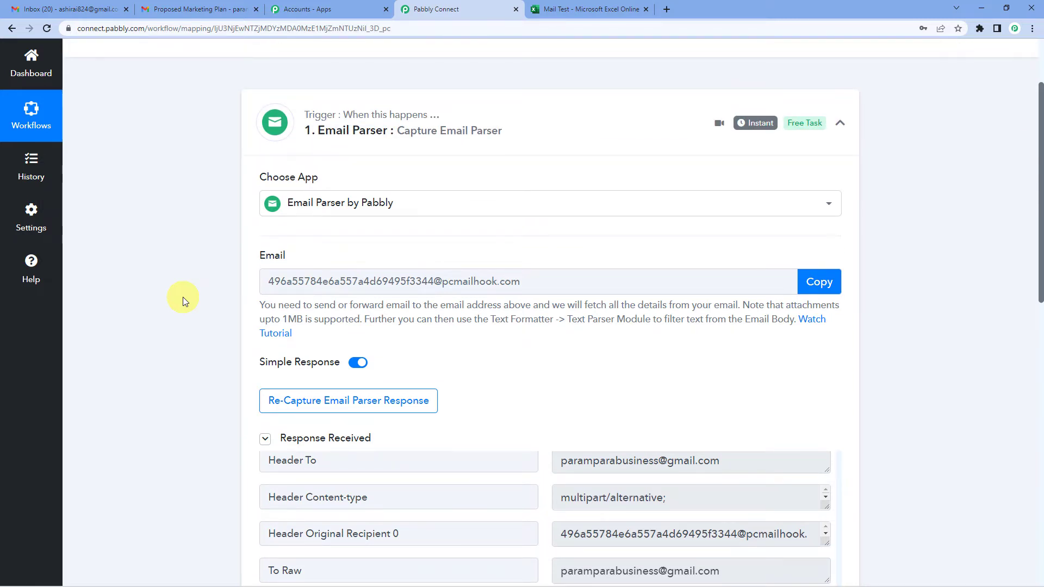
scroll(182, 297, down, 9)
scroll(183, 297, down, 1)
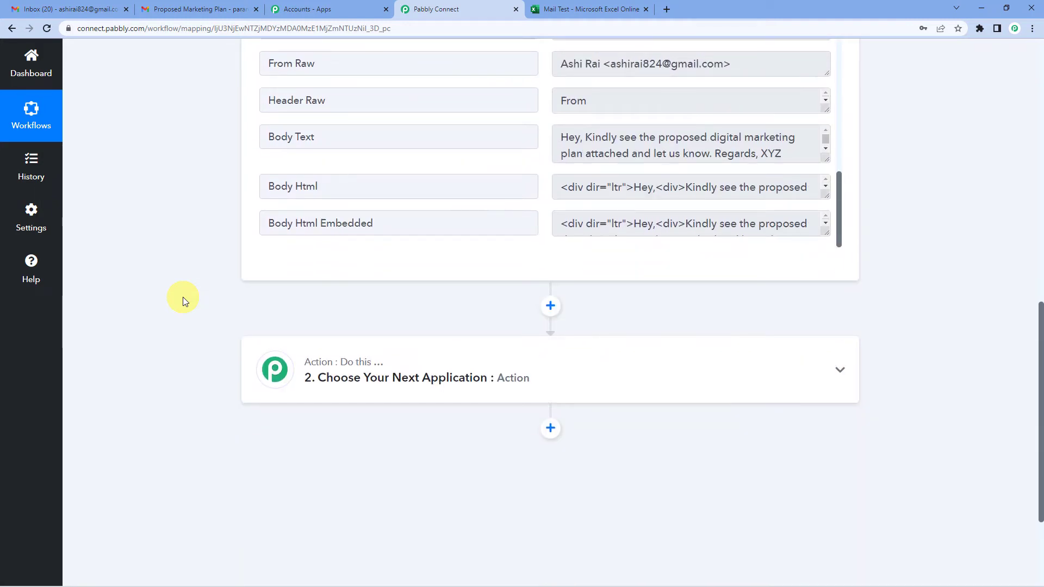
click(551, 307)
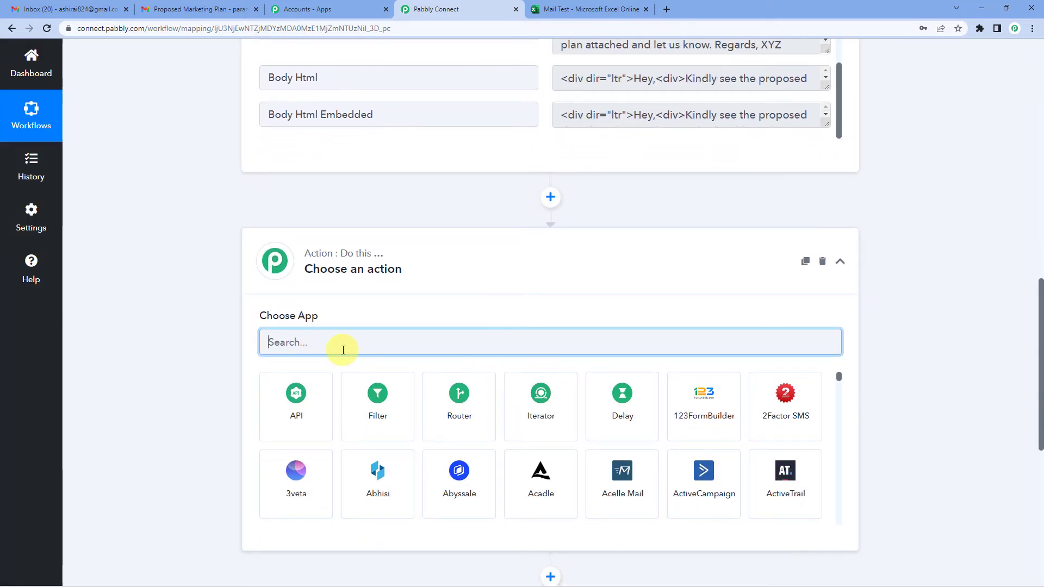
text(fil)
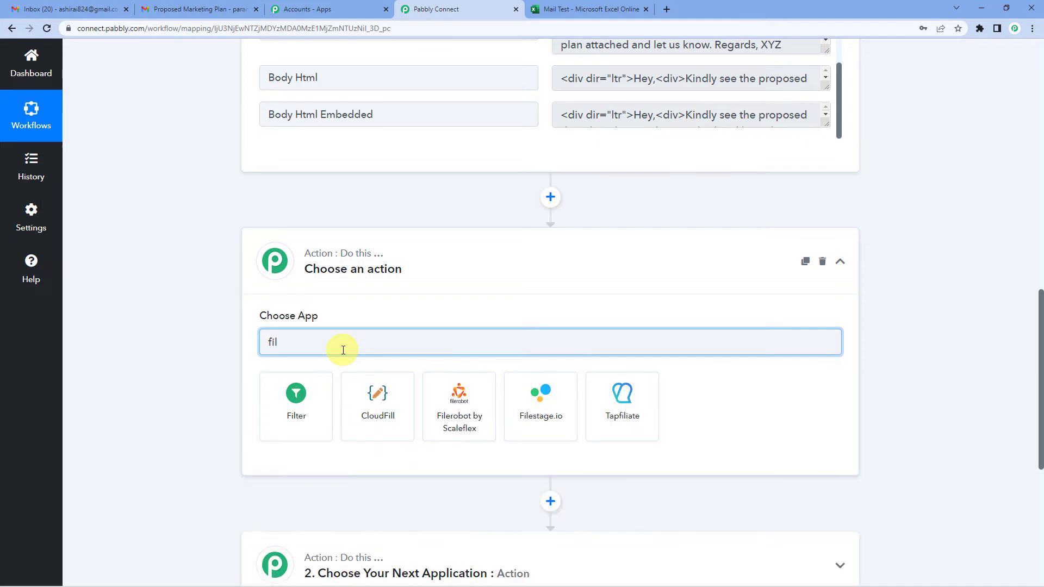
click(303, 411)
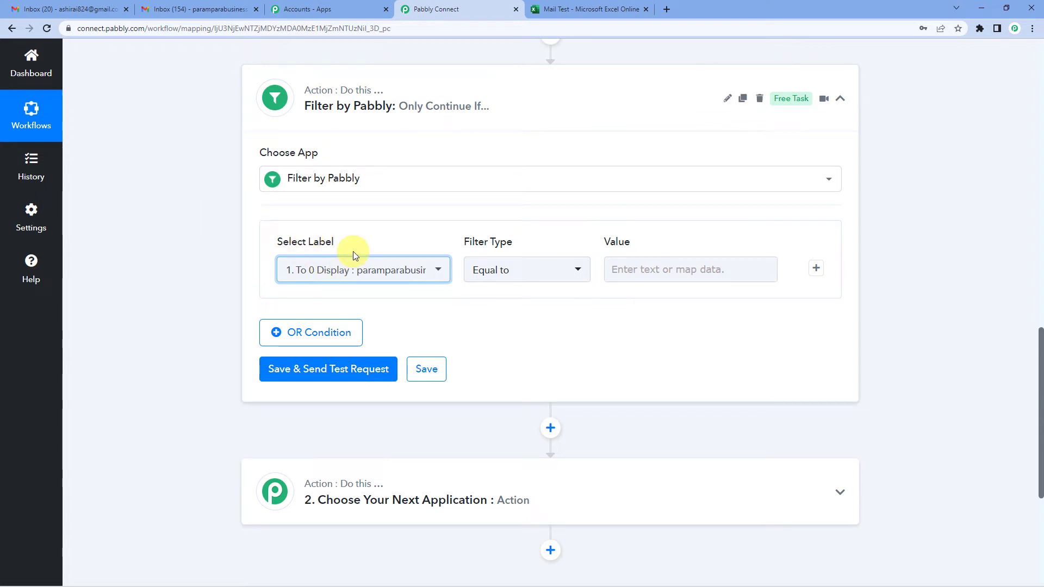
Look over the business account's Gmail inbox and the Mail Test workbook's headings in Excel Online, returning to Pabbly Connect after each
click(193, 9)
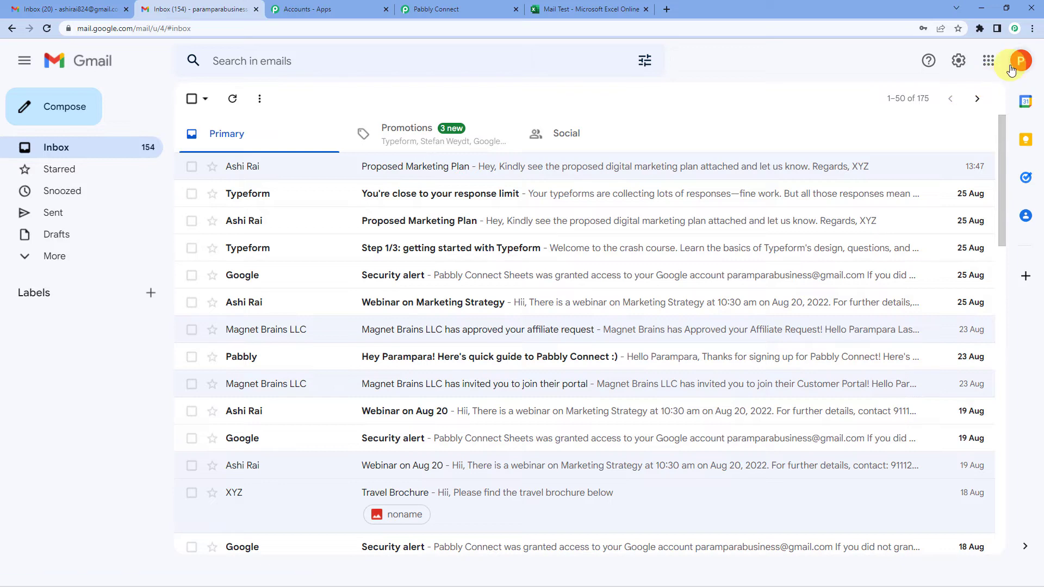
click(464, 11)
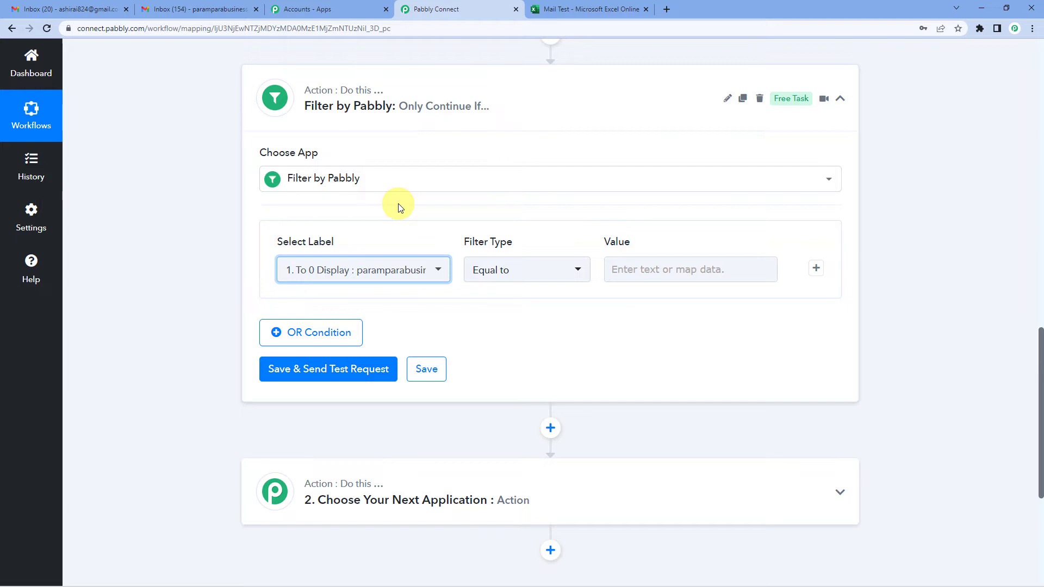
click(580, 9)
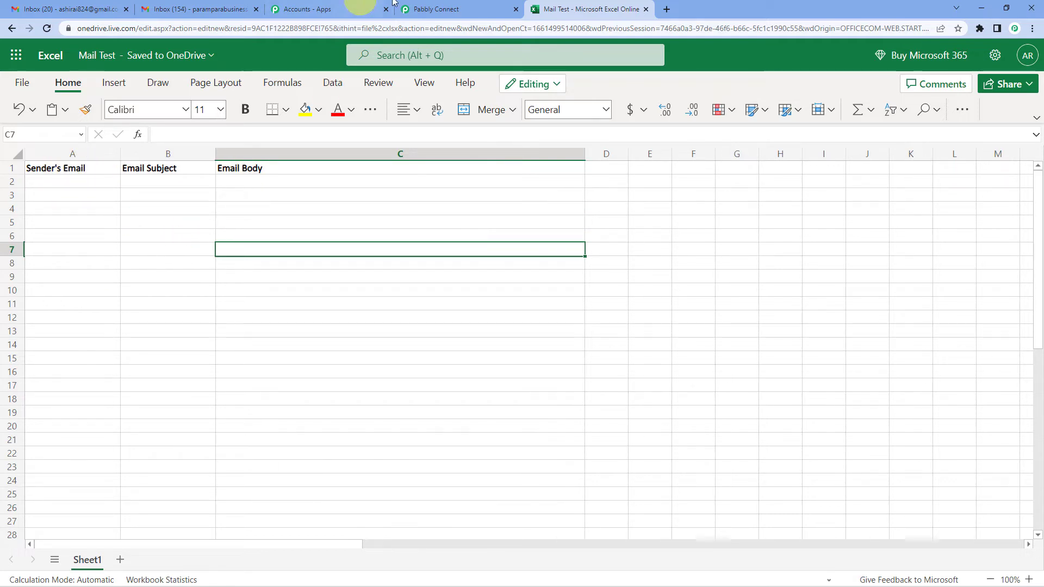
click(430, 9)
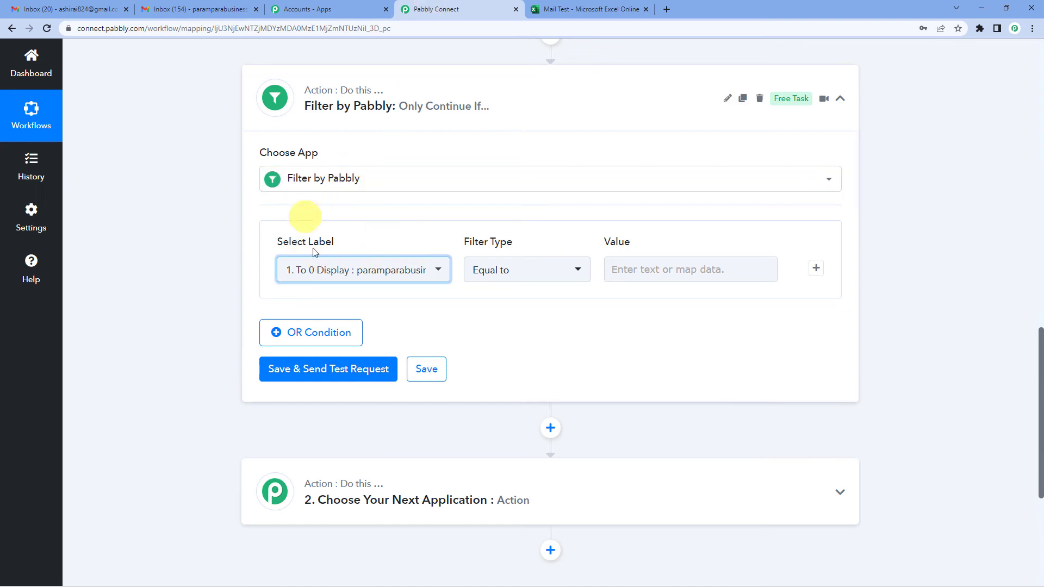
Set the label of the filter's first condition to the Email Parser's From 0 Address, checking it against the Mail Test workbook in Excel Online
click(343, 273)
scroll(400, 307, up, 1)
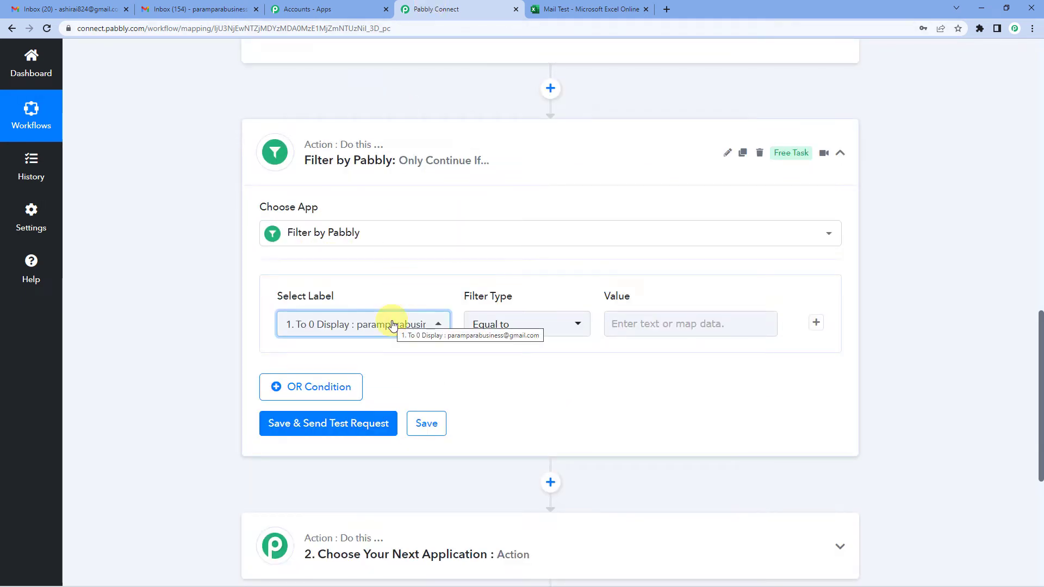
click(392, 325)
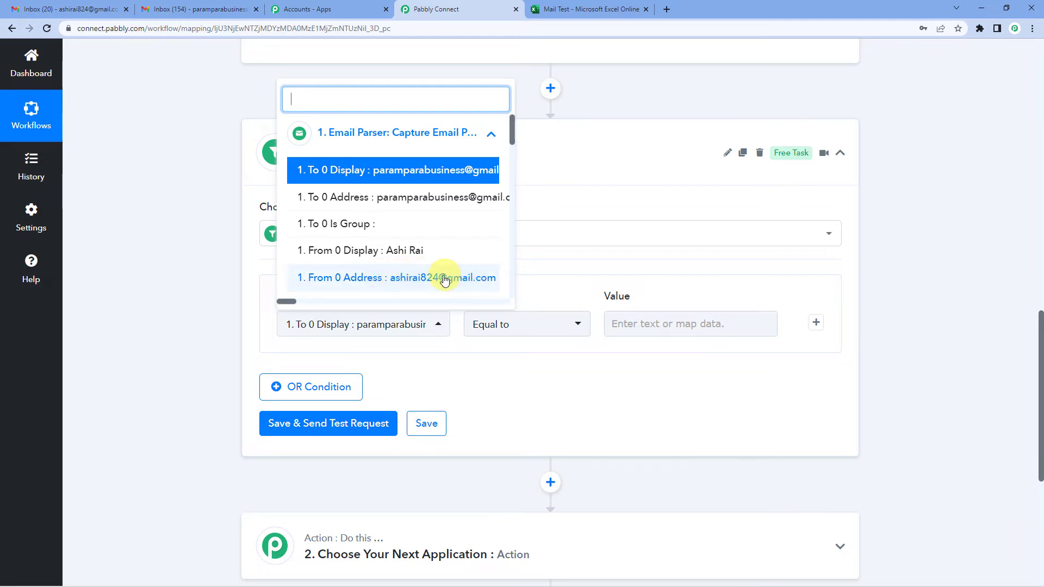
click(472, 286)
click(576, 9)
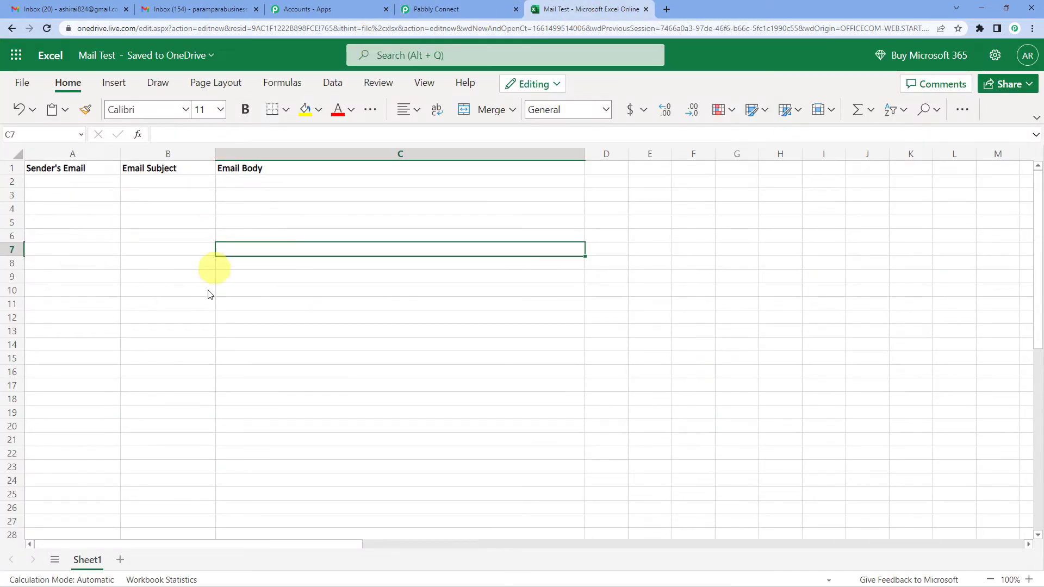
click(456, 10)
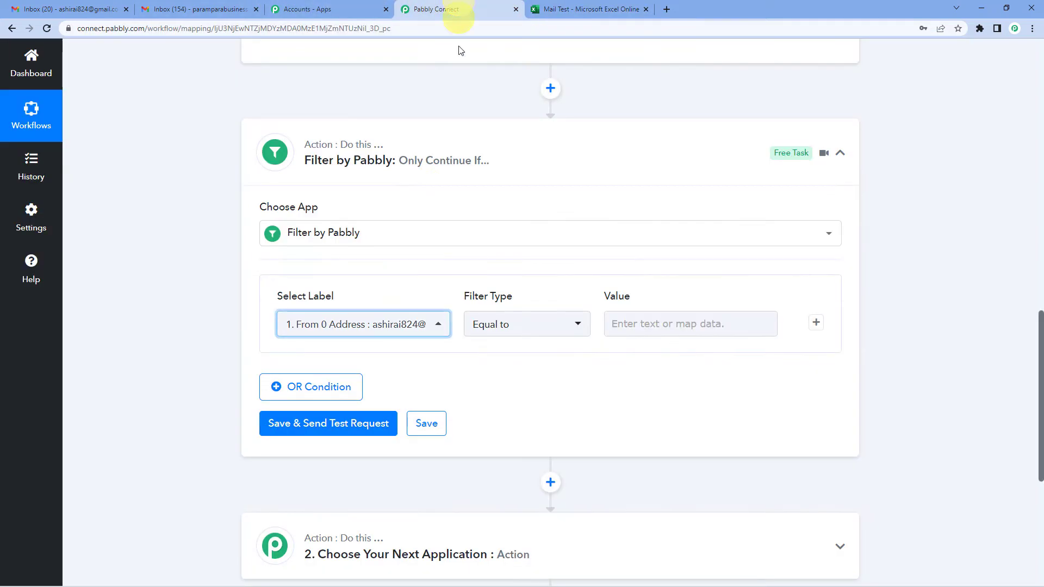
click(367, 326)
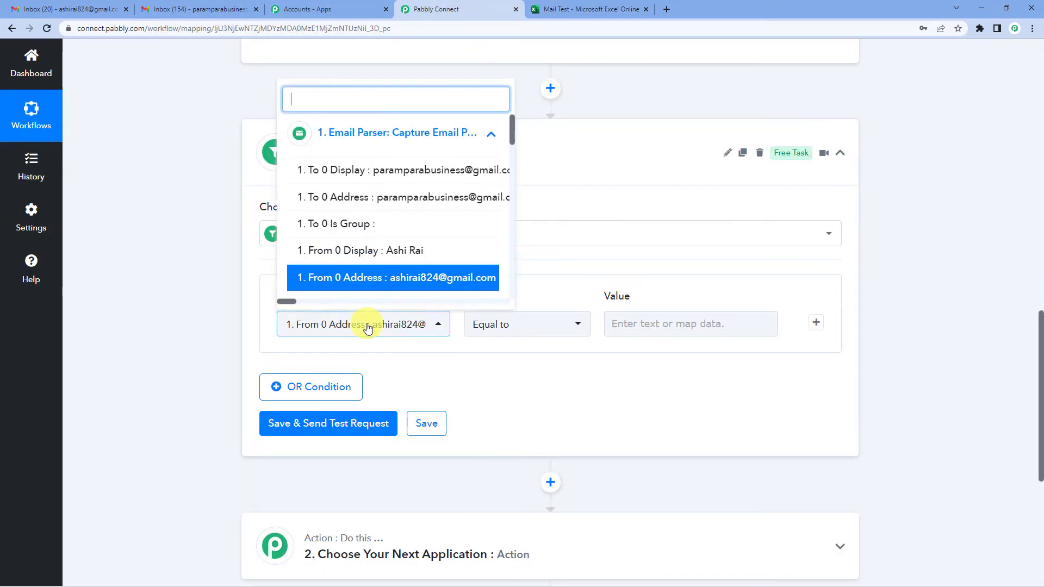
click(445, 373)
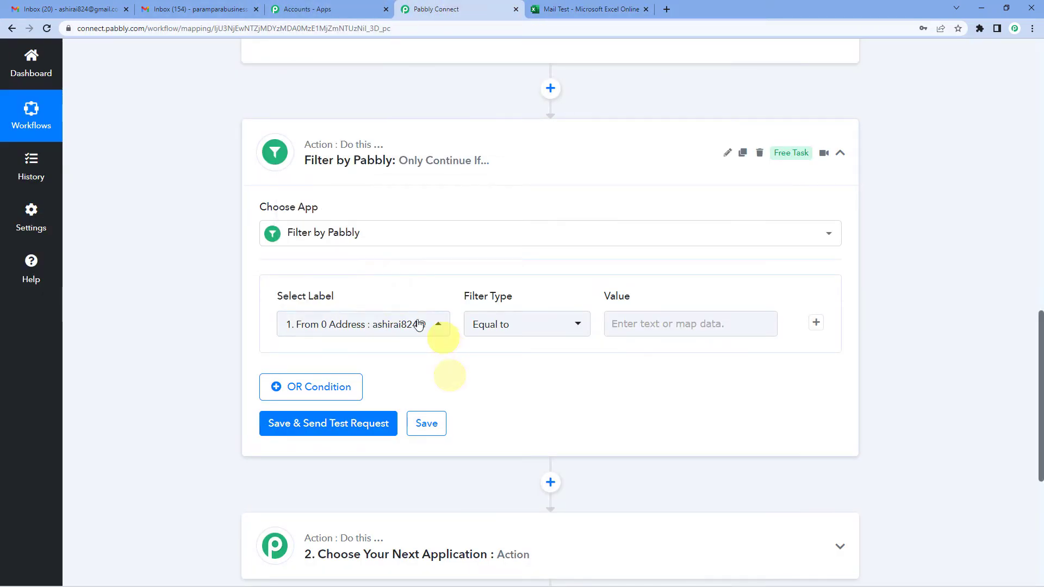
Enter the sender's email address as the first condition's Equal to value and compare it with the From 0 Address data
click(645, 326)
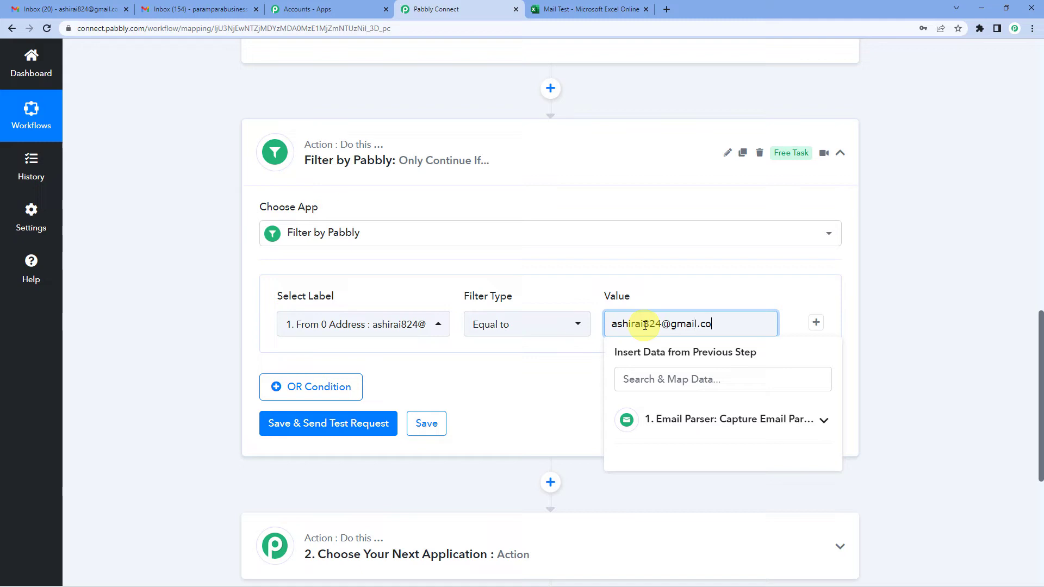
click(533, 404)
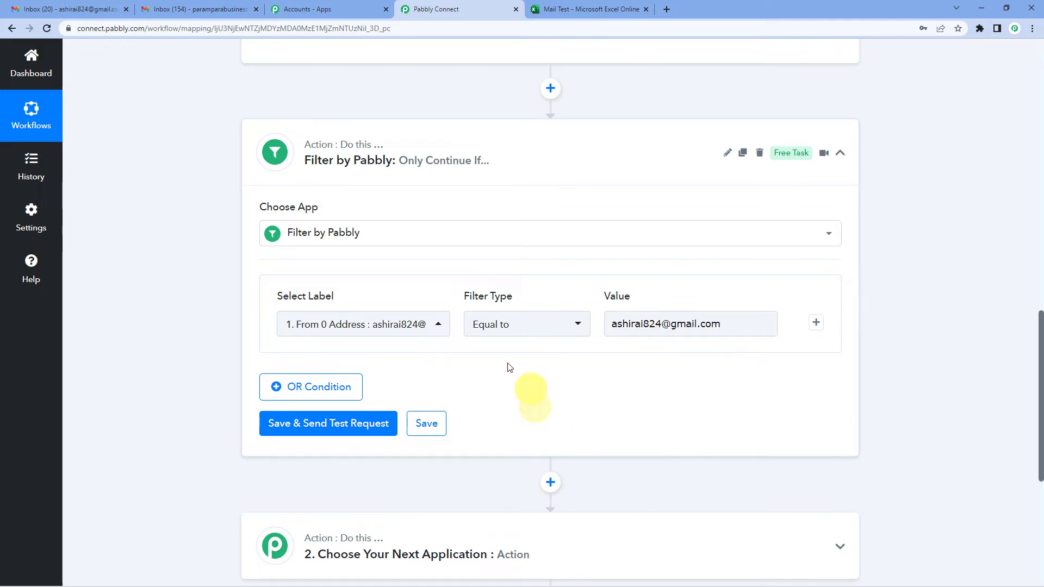
click(409, 328)
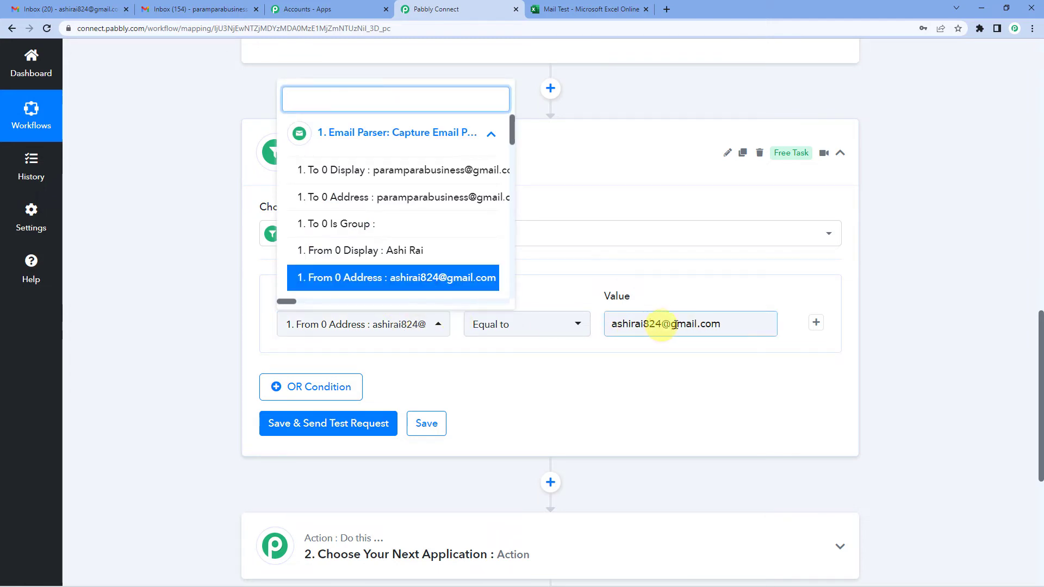
click(672, 364)
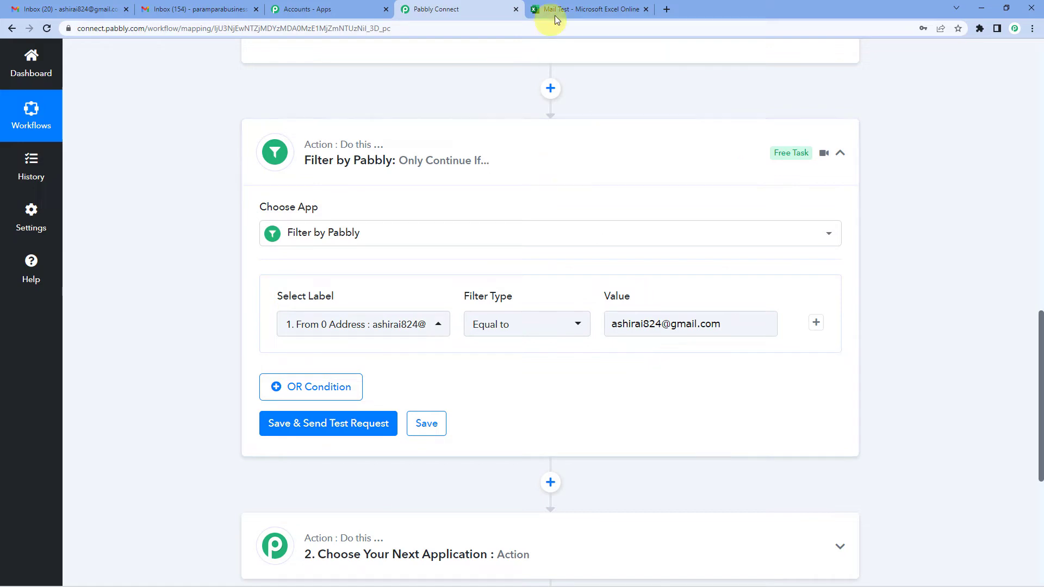
Glance at the Mail Test workbook in Excel Online, and add an OR condition to the filter in Pabbly Connect
click(576, 10)
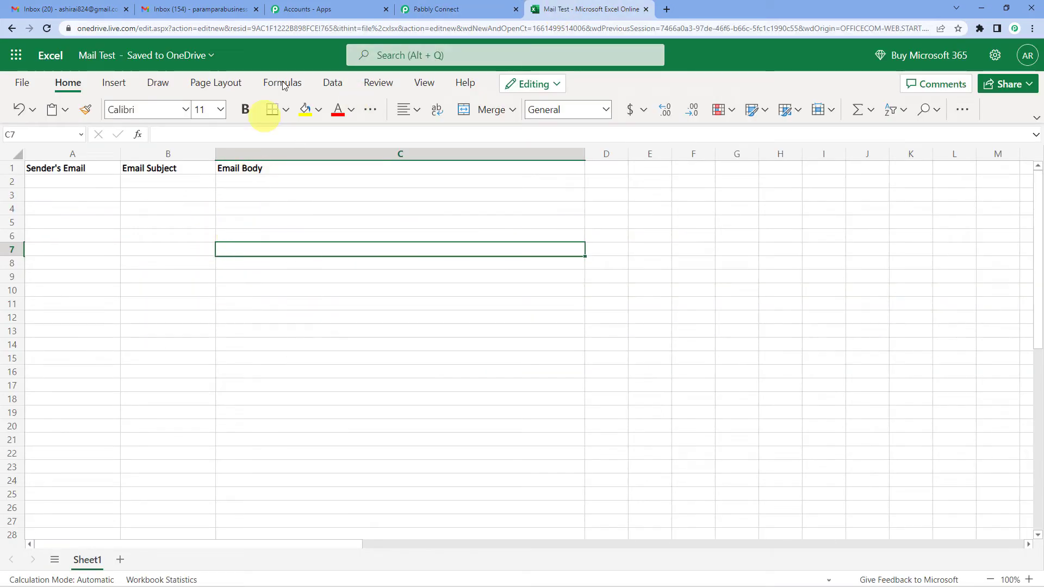
click(451, 9)
scroll(479, 348, down, 1)
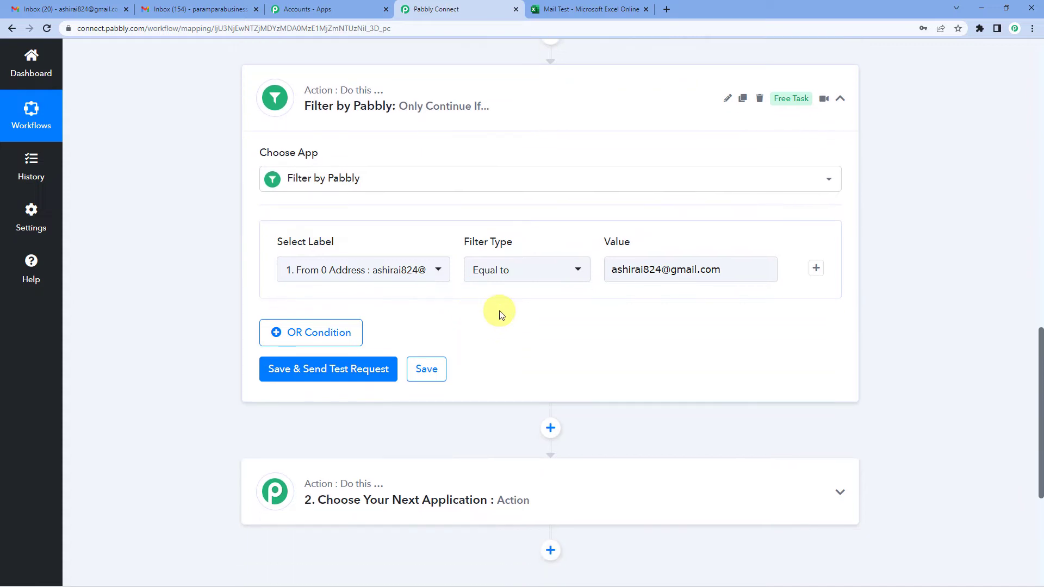
click(328, 335)
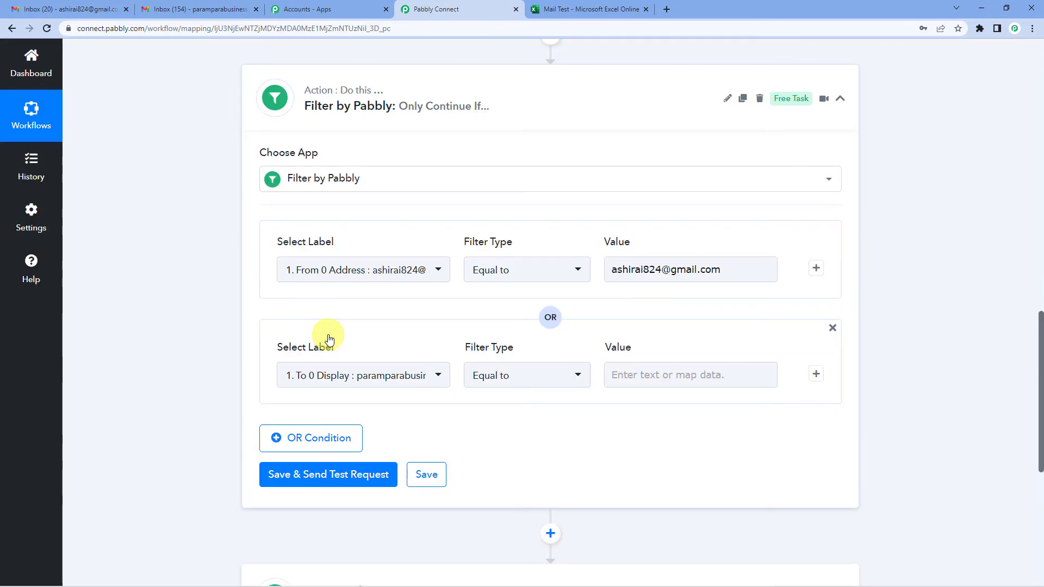
scroll(549, 320, down, 2)
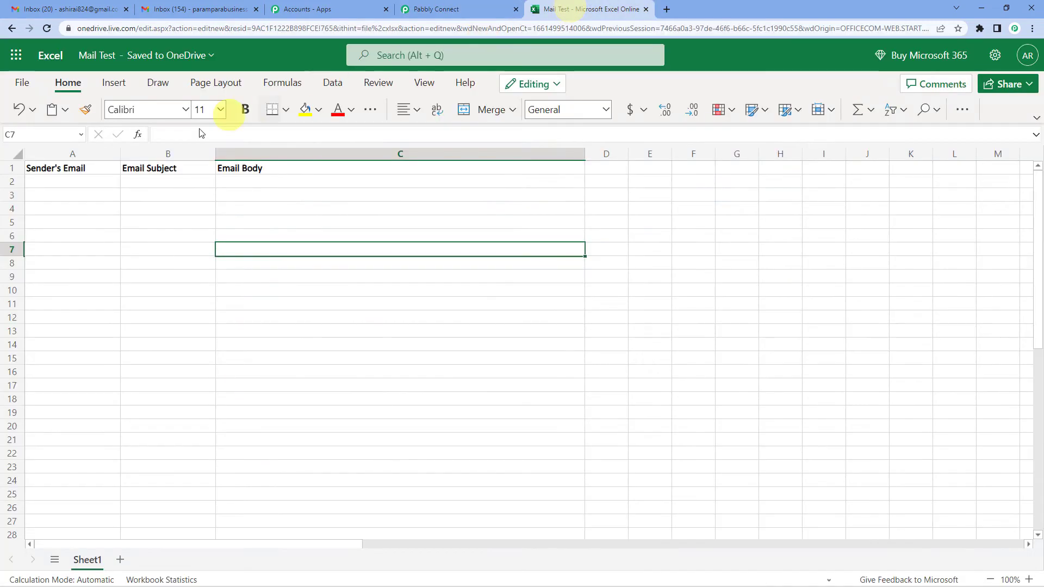
Compare the Mail Test workbook's columns in Excel Online with the two filter conditions in Pabbly Connect
click(571, 8)
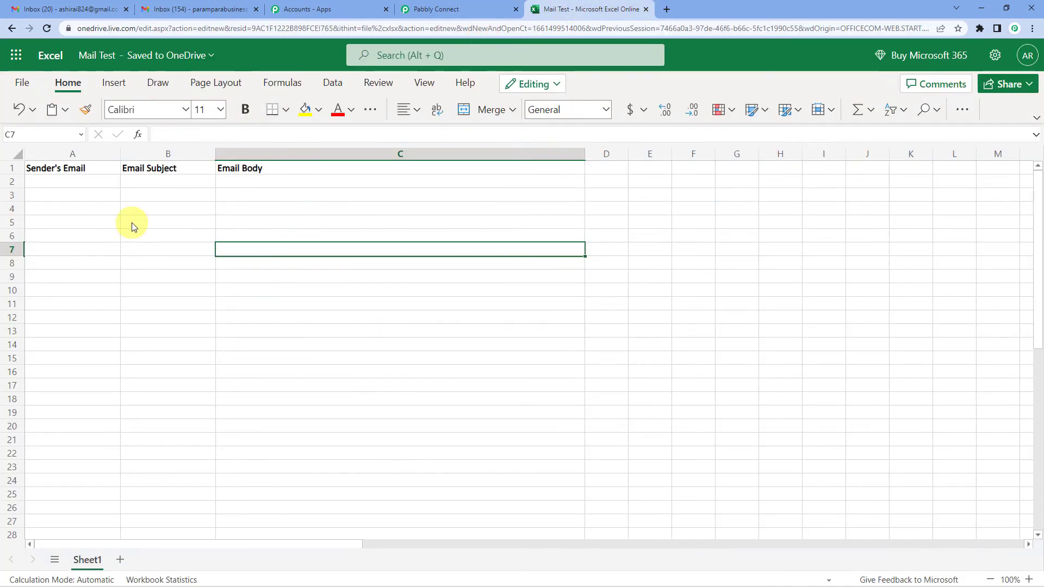
click(430, 9)
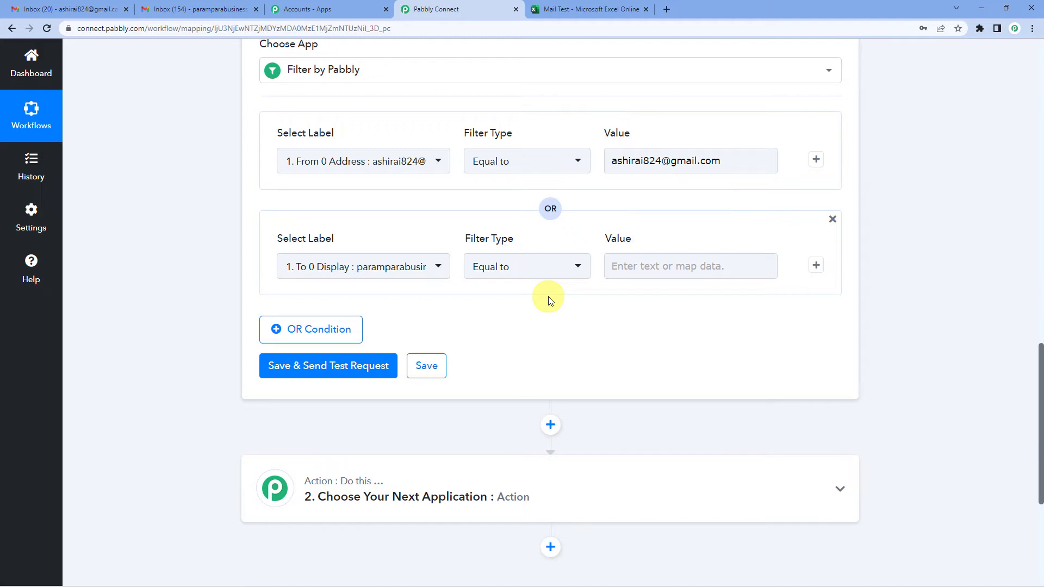
click(576, 12)
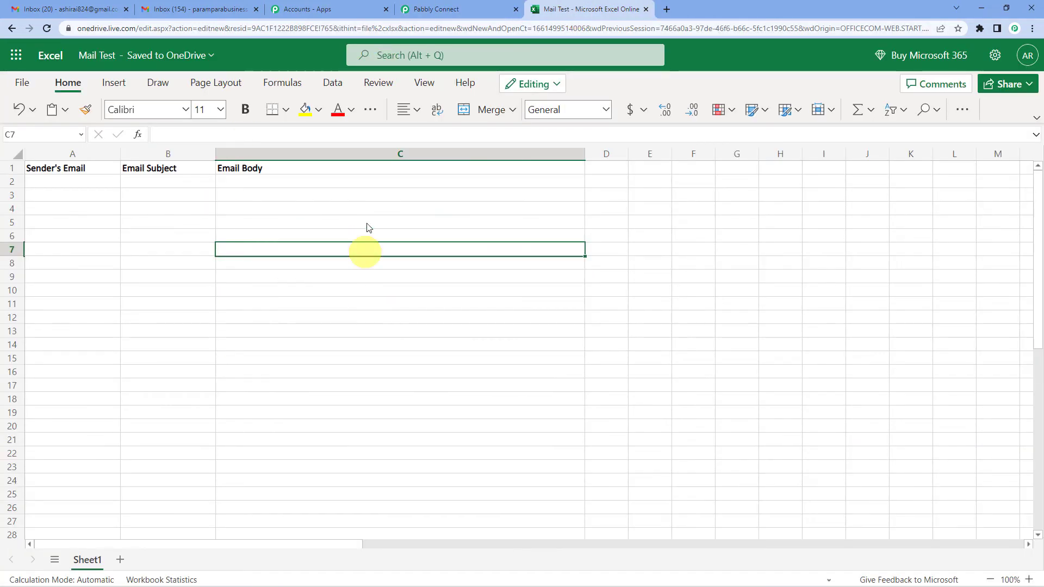
click(427, 11)
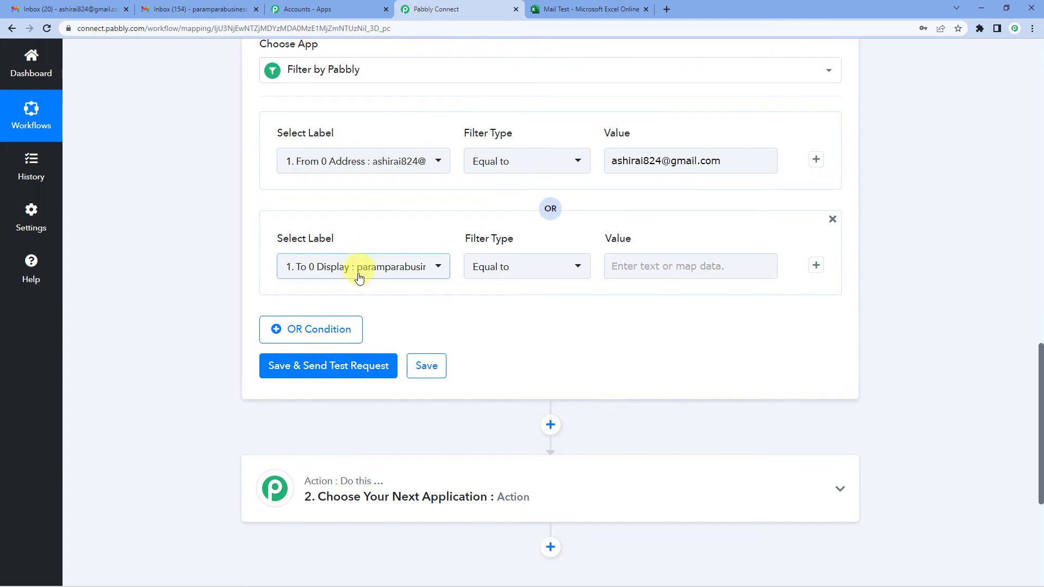
Set the OR condition's label to From 0 Address from the trigger data
click(406, 267)
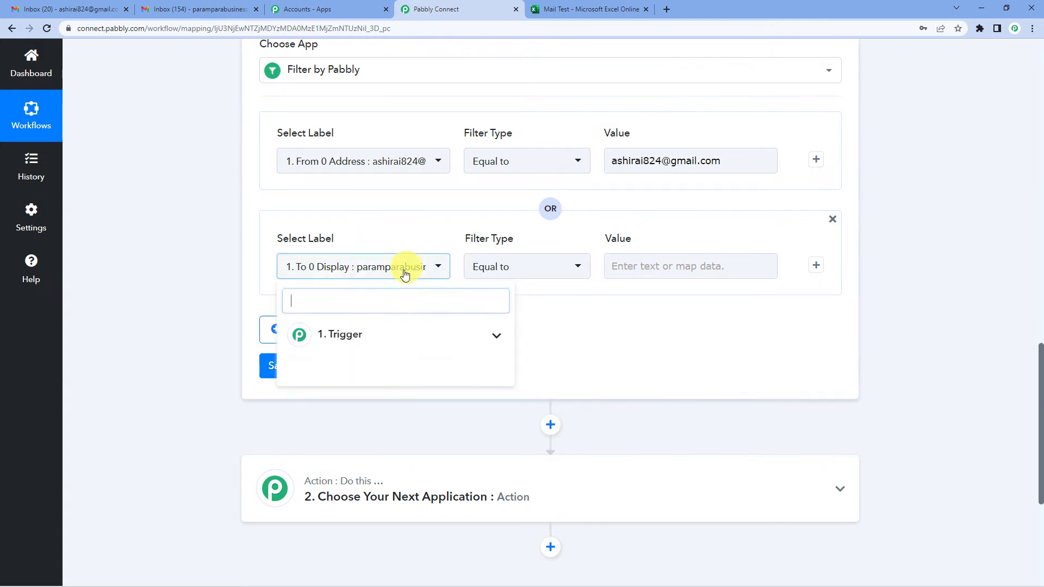
click(388, 335)
scroll(394, 381, down, 1)
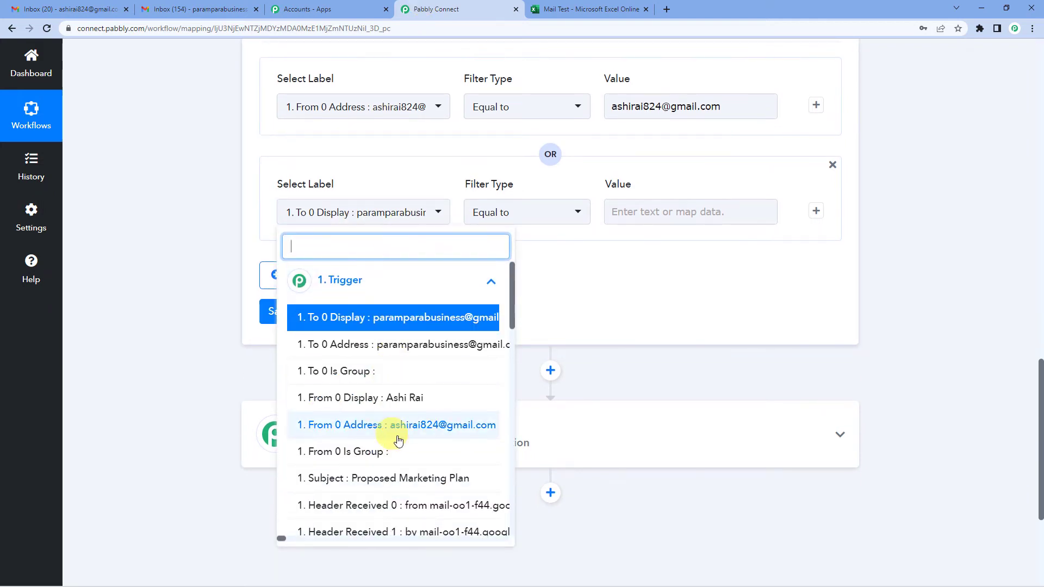
click(402, 426)
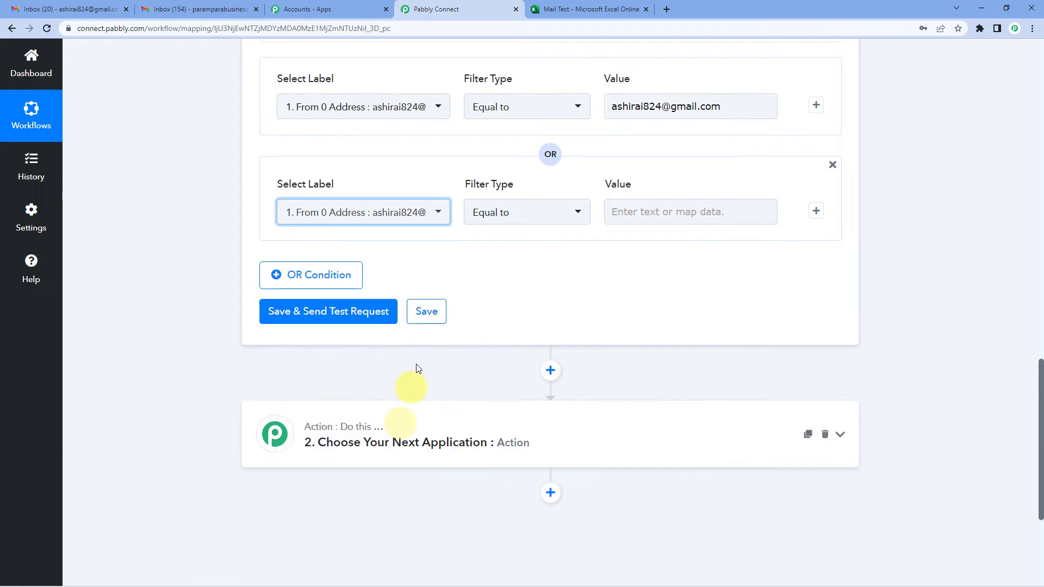
Paste a second sender's email address as the OR condition's Equal to value, and recheck the Mail Test workbook in Excel Online
click(660, 206)
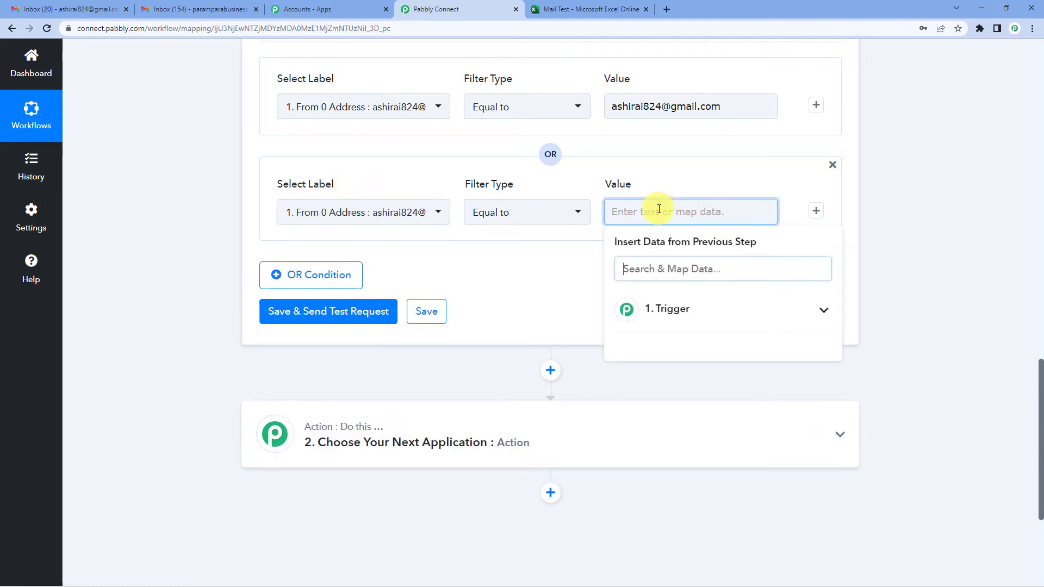
key(ctrl+v)
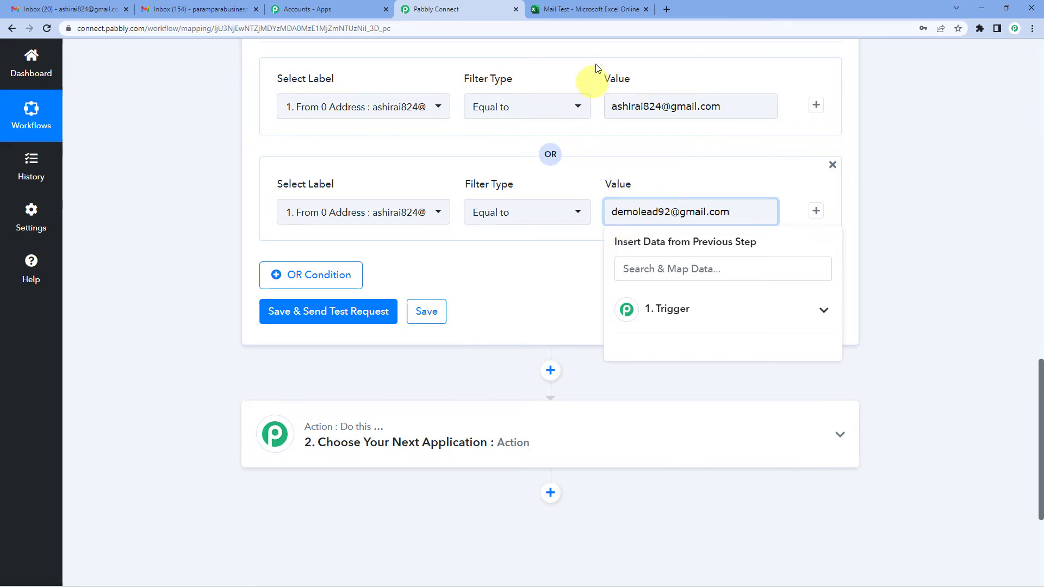
click(592, 8)
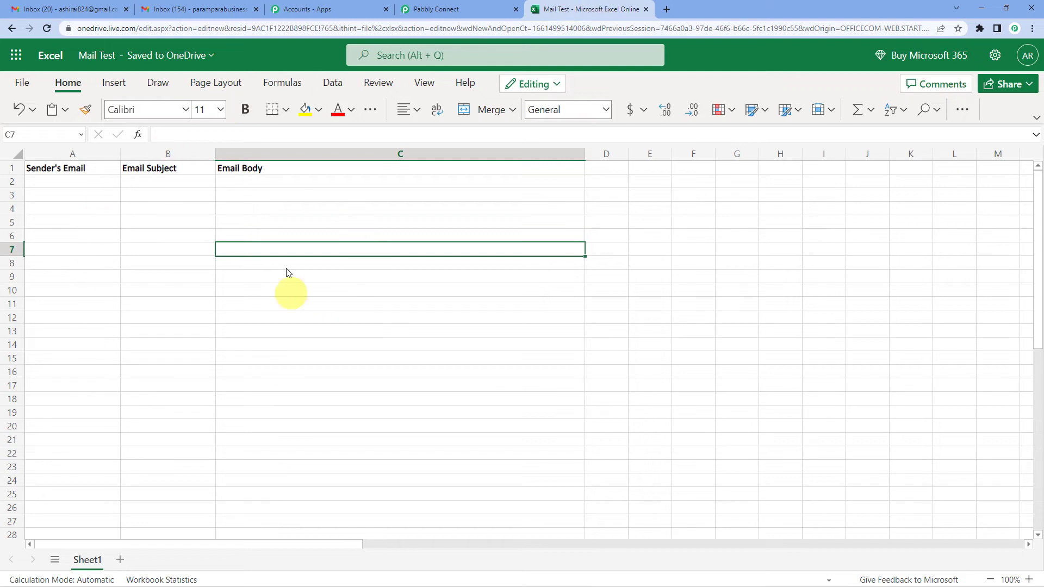
click(437, 6)
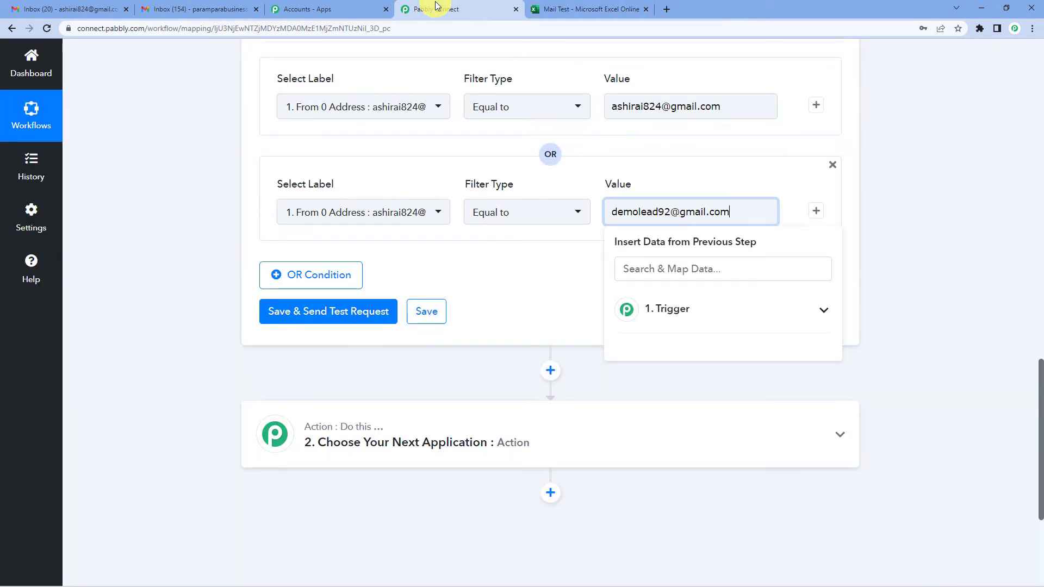
click(505, 278)
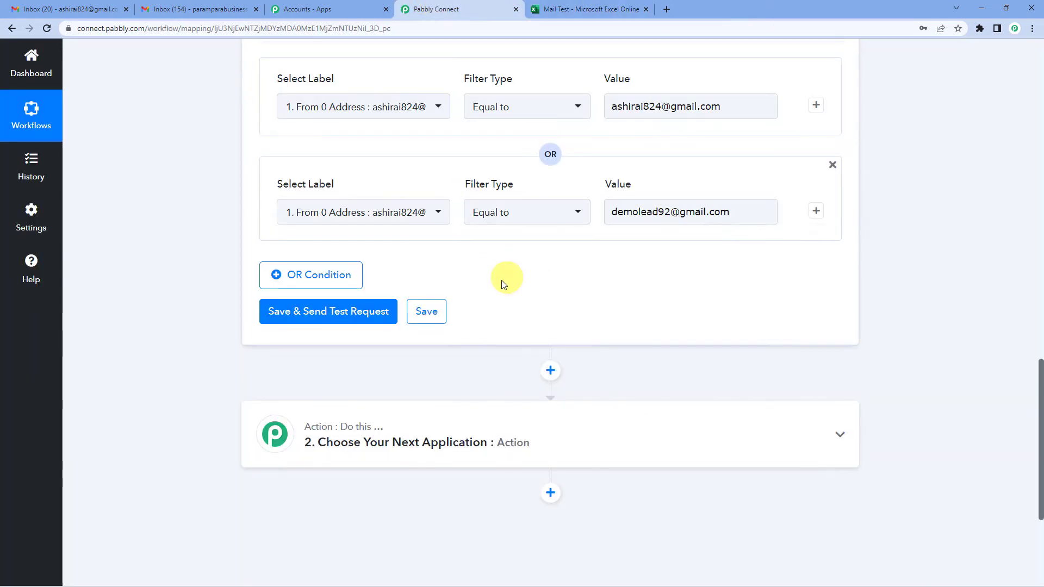
Save the filter with both sender conditions, send a test request, and check the returned status and message
click(356, 321)
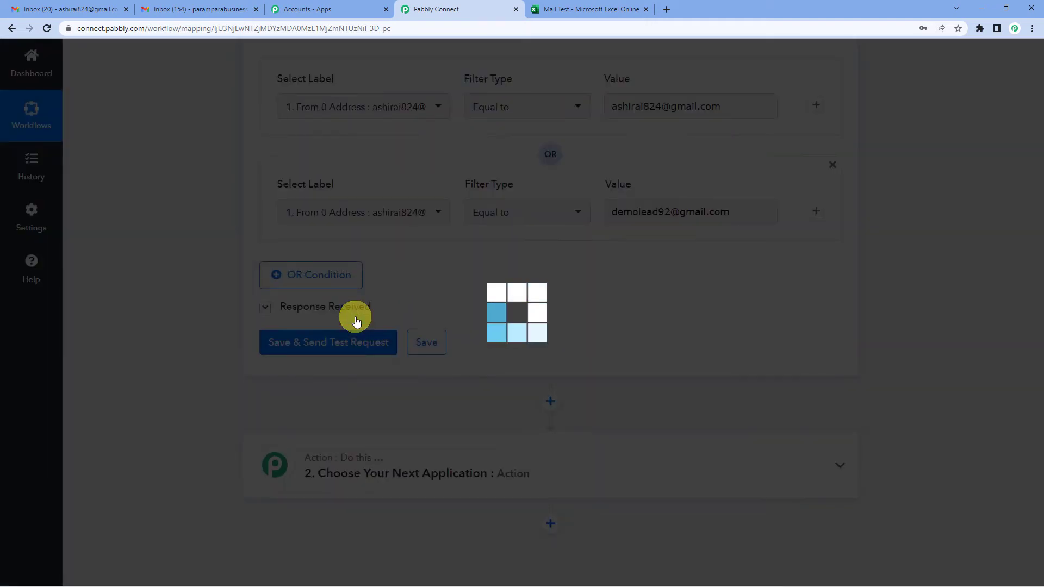
scroll(463, 297, down, 2)
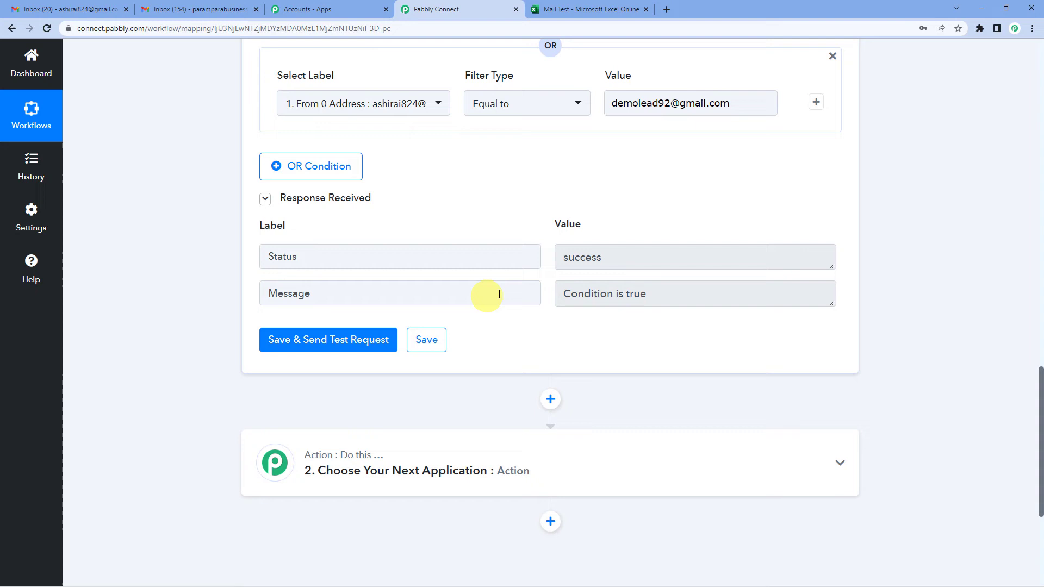
click(568, 298)
click(571, 260)
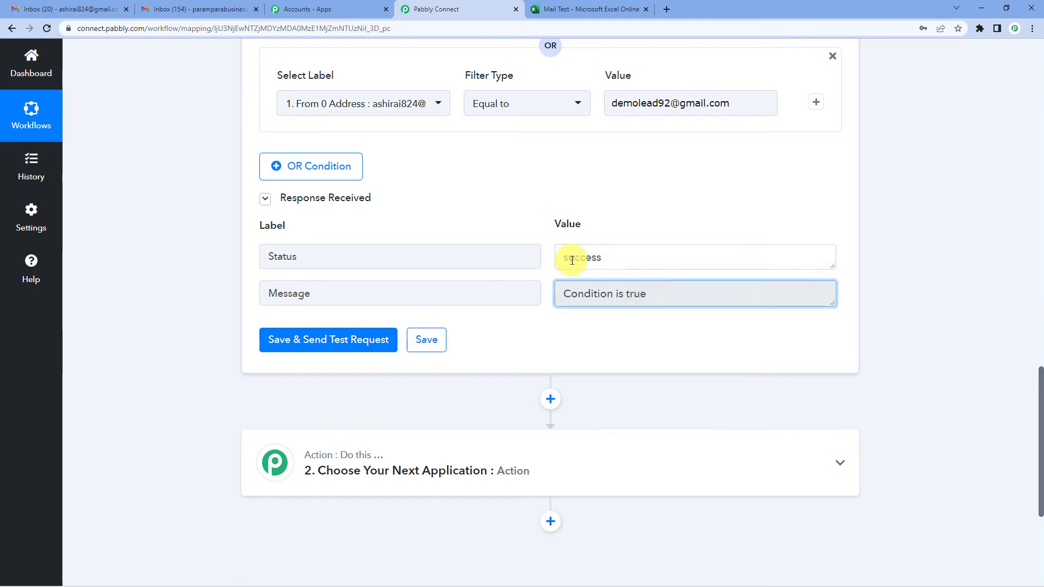
Review the two filter conditions against the sender address in the captured Email Parser response
scroll(578, 303, up, 5)
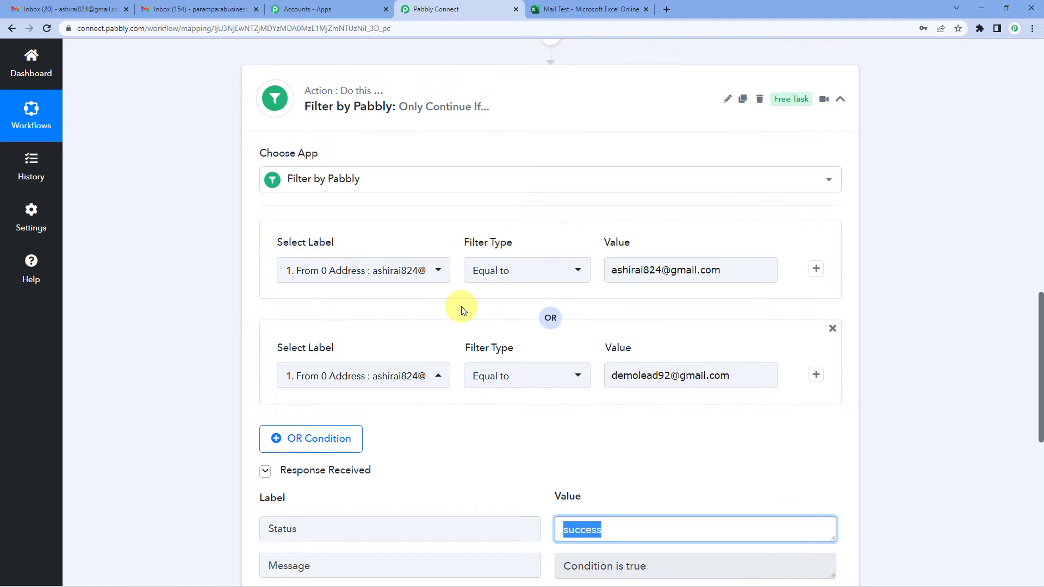
scroll(463, 306, up, 6)
scroll(327, 194, up, 4)
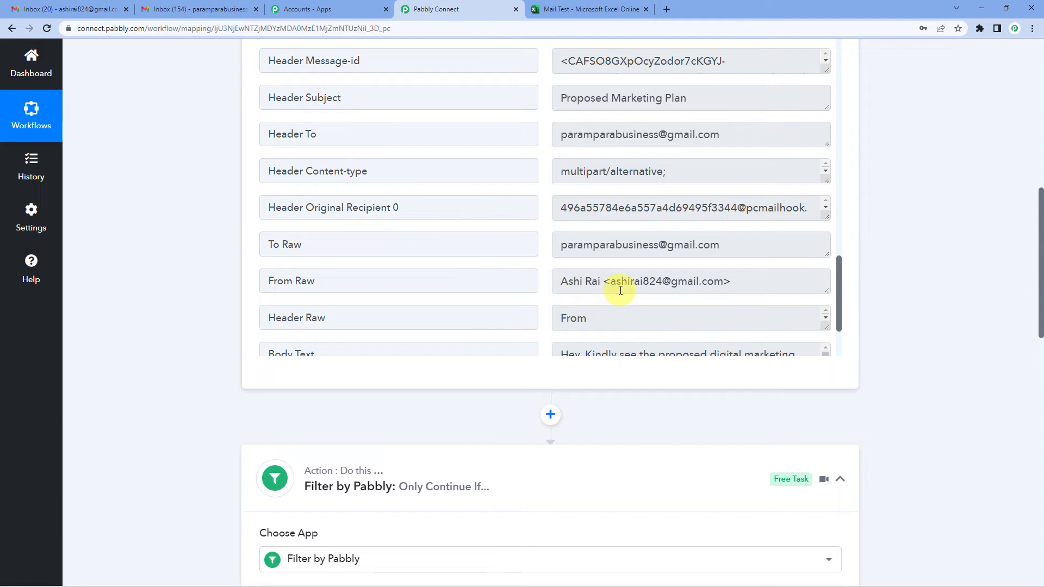
scroll(146, 255, down, 10)
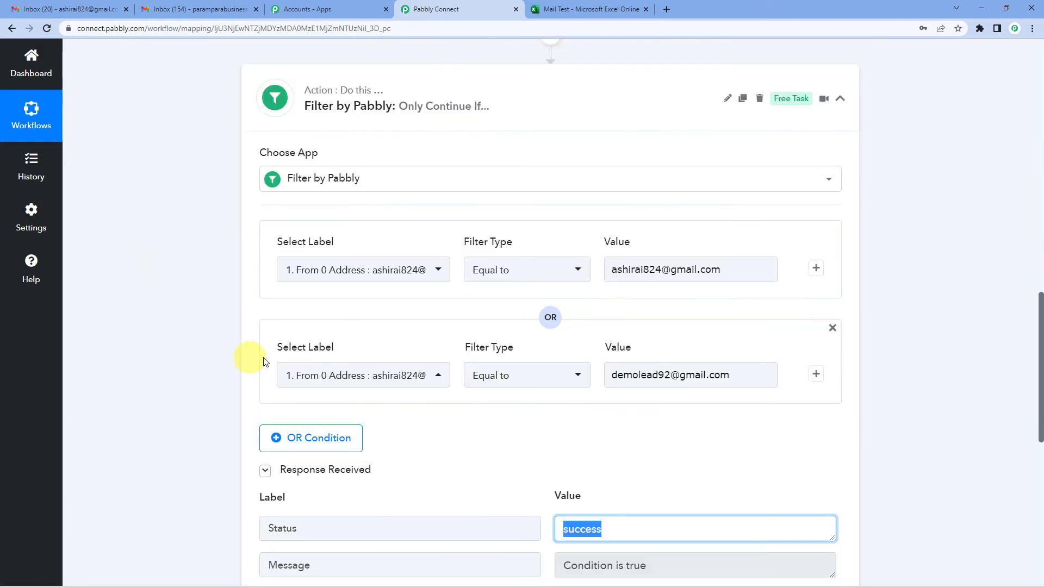
scroll(403, 325, up, 2)
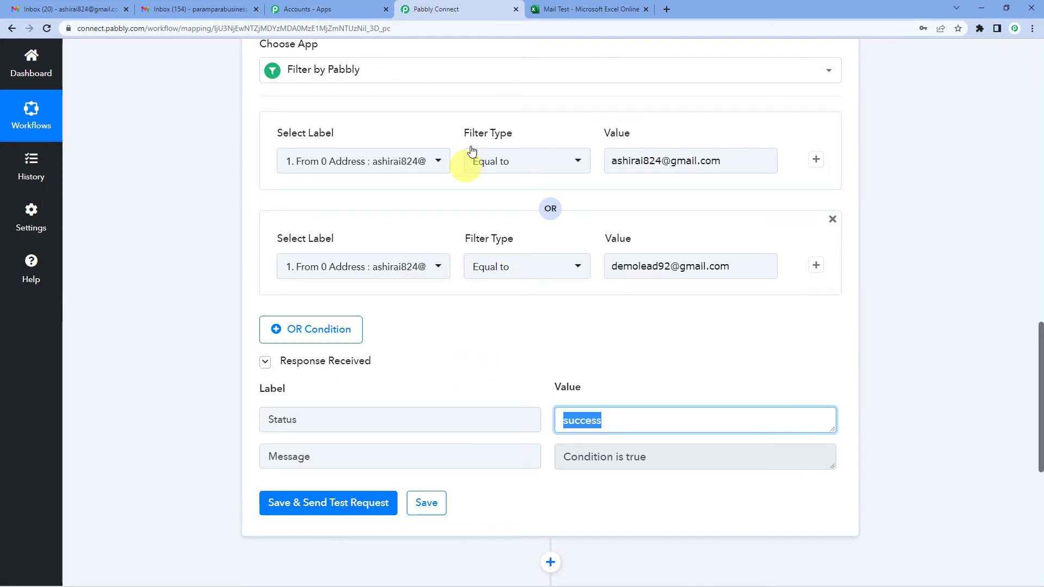
scroll(582, 334, down, 3)
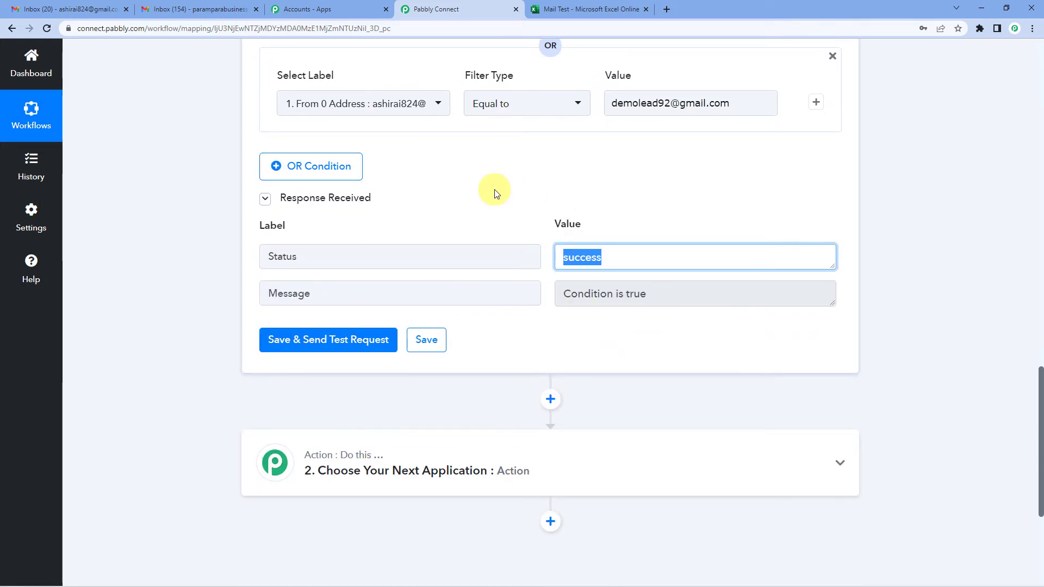
scroll(489, 207, up, 2)
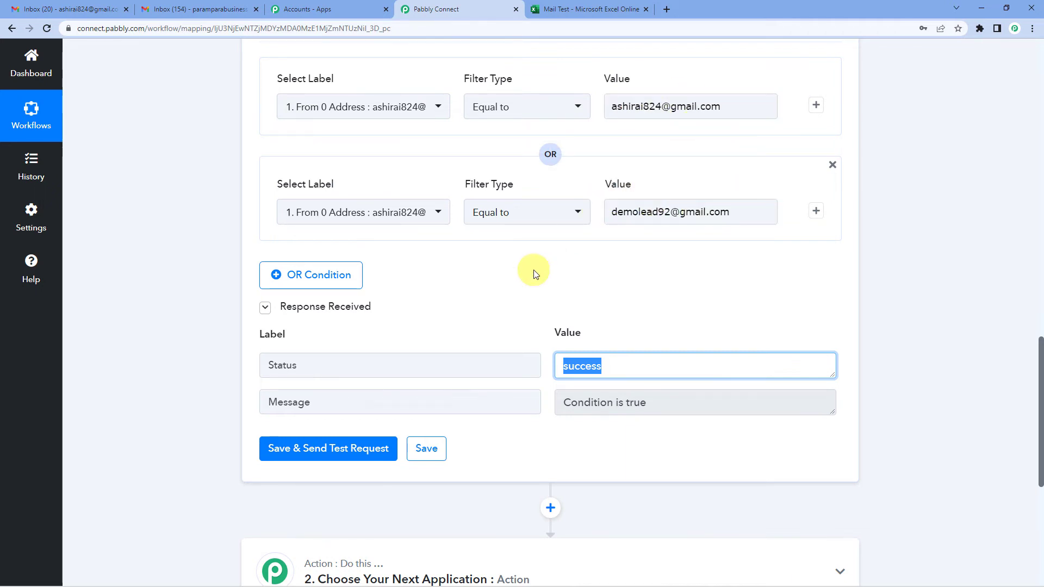
Set the action after the filter to Microsoft Excel with the Add Row To Worksheet event
scroll(533, 275, down, 5)
click(522, 322)
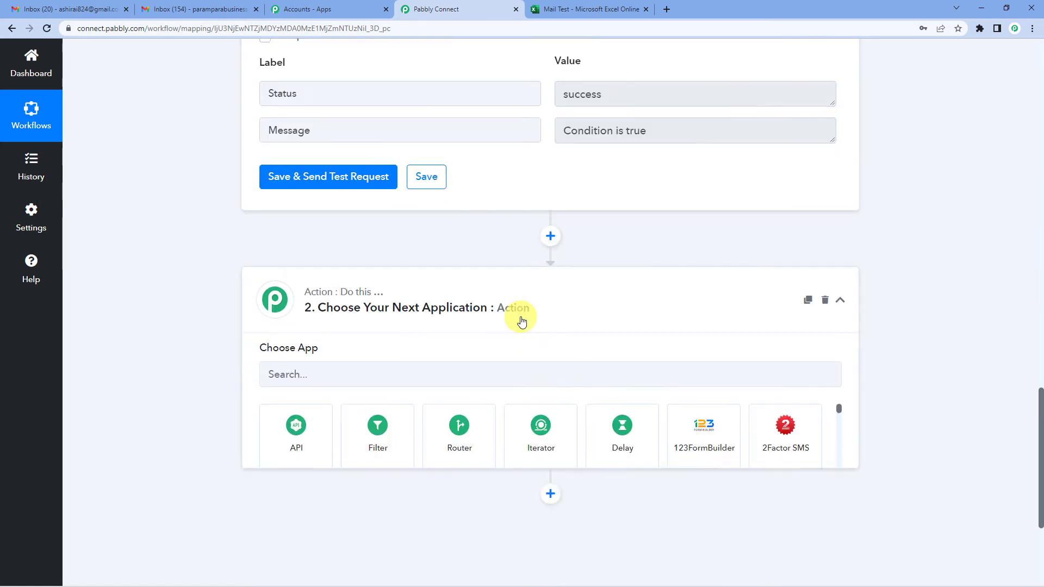
click(431, 375)
scroll(434, 377, down, 1)
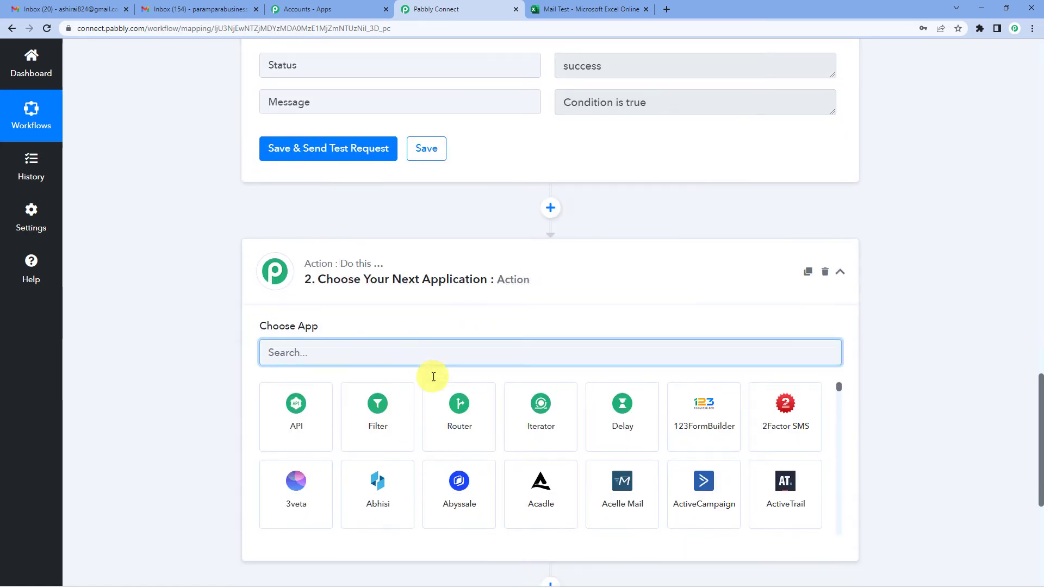
scroll(433, 377, down, 1)
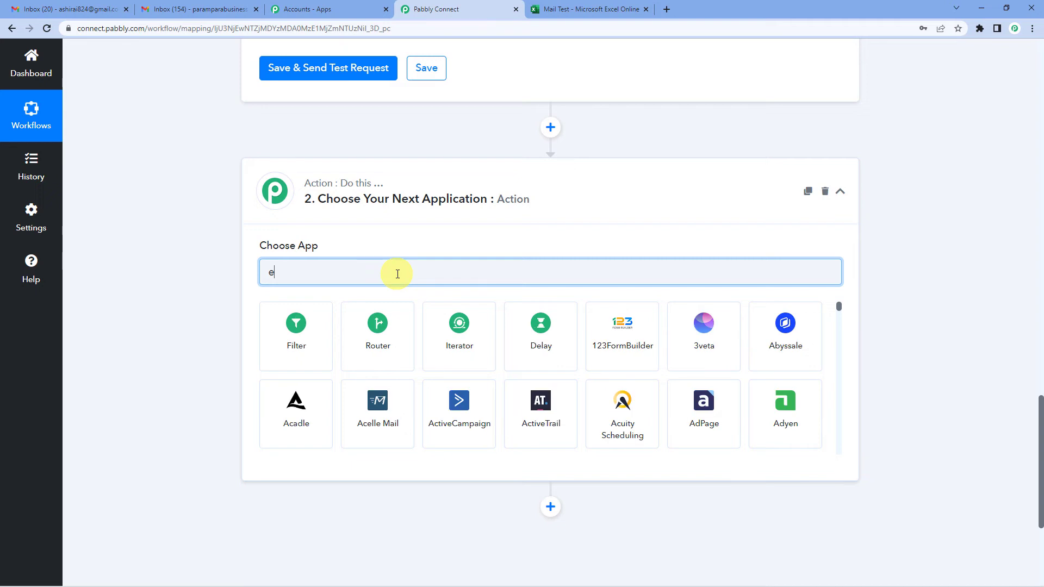
text(exce)
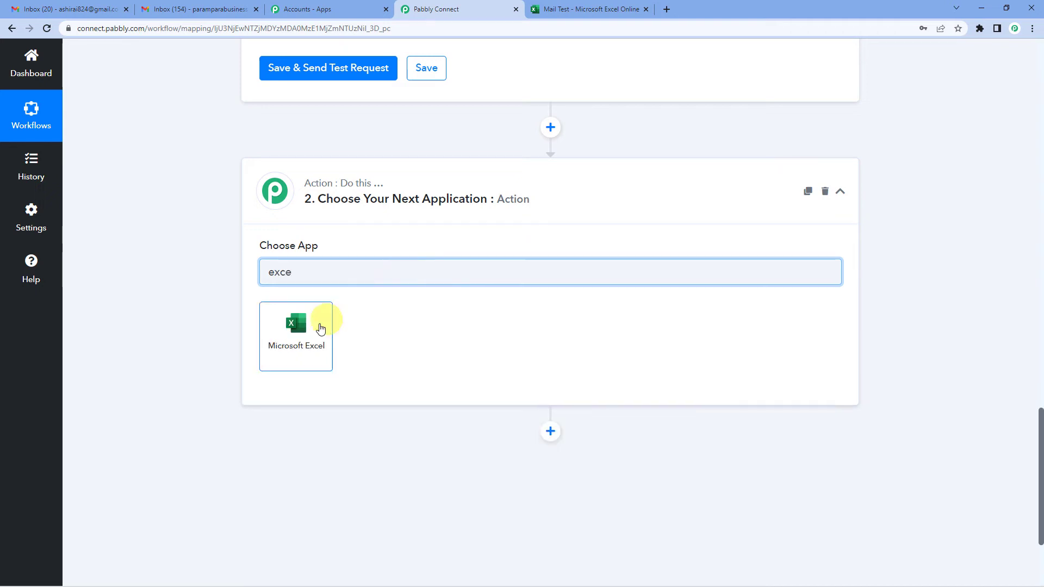
click(321, 327)
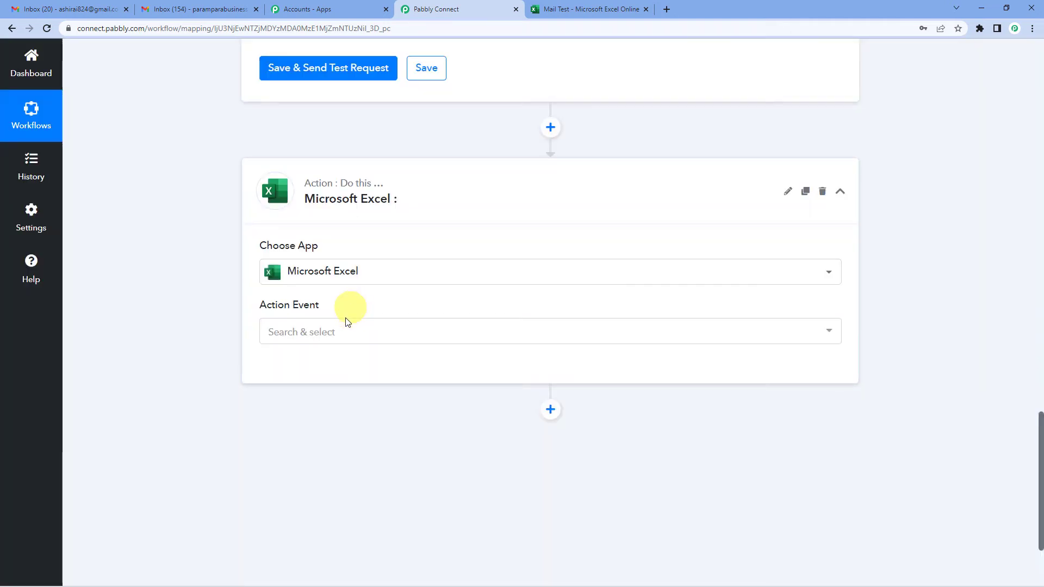
click(343, 333)
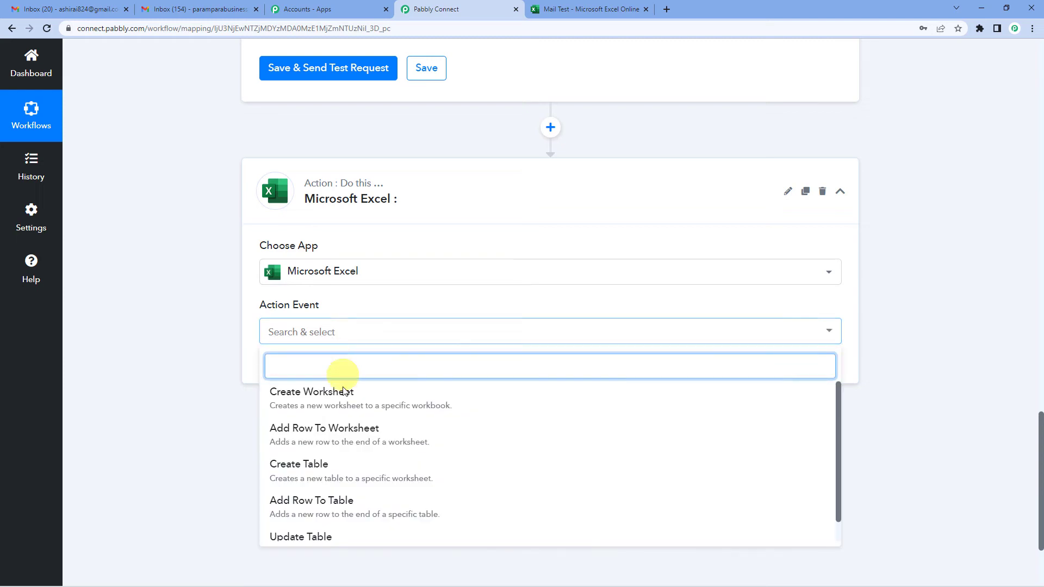
click(339, 444)
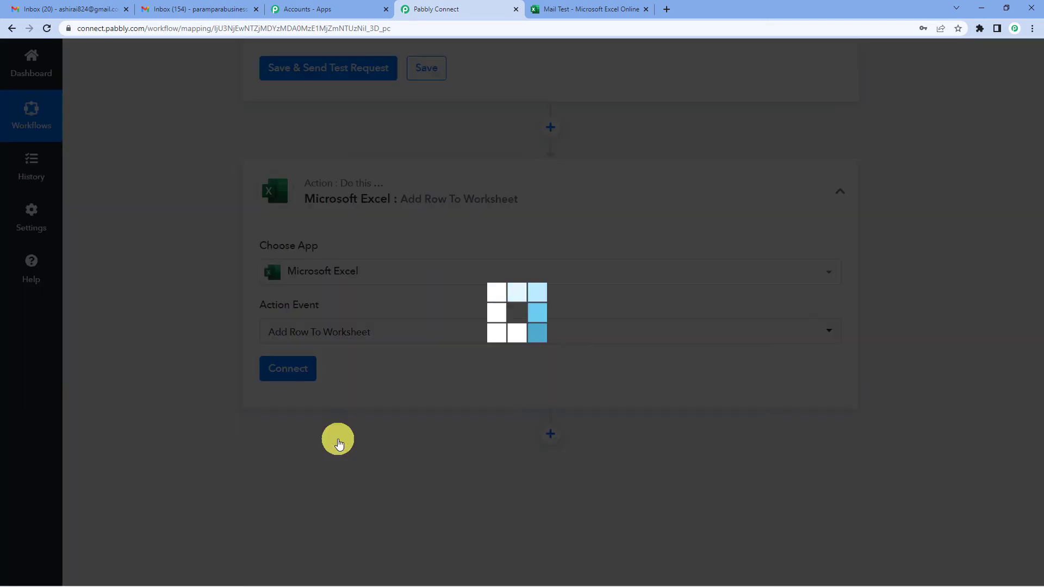
Add a new Microsoft Excel connection and authorize Pabbly Connect to access the Microsoft account
click(298, 378)
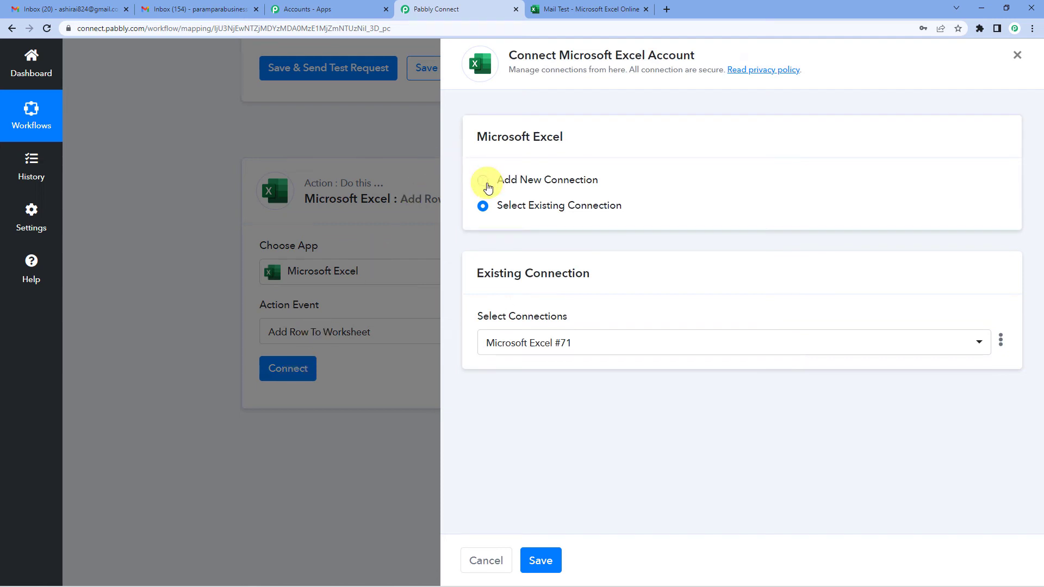
click(486, 184)
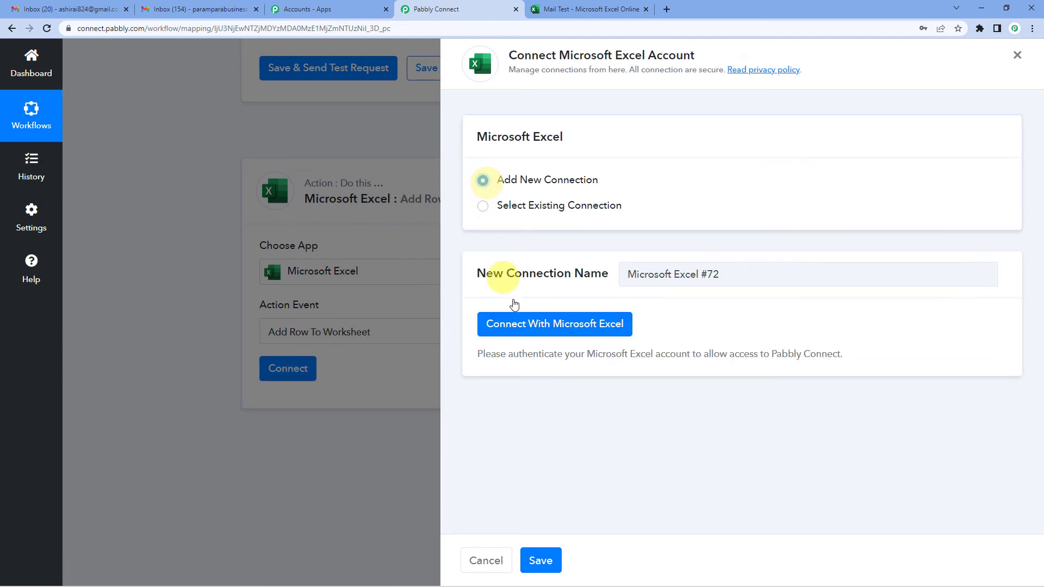
click(534, 325)
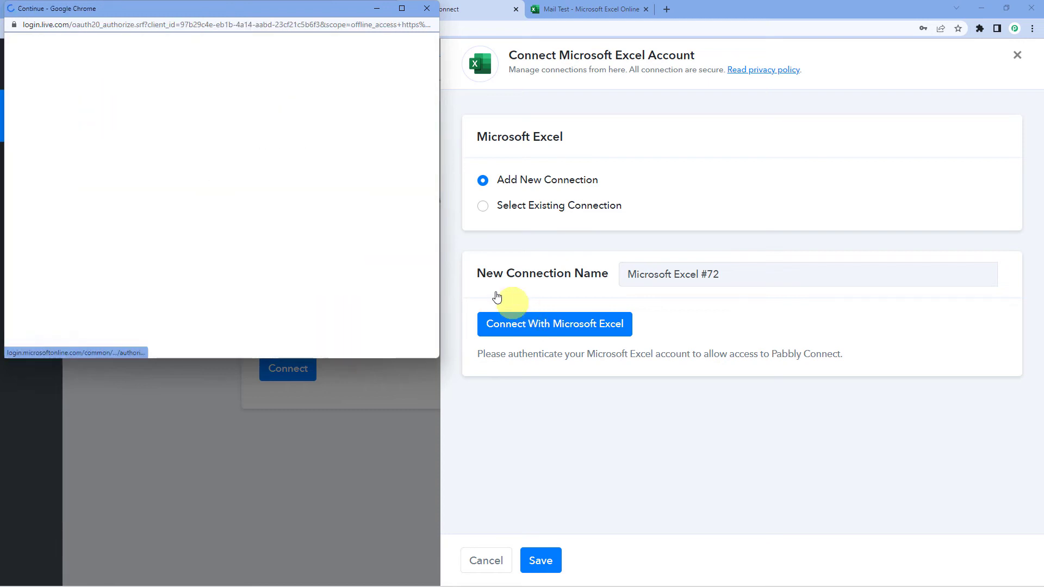
scroll(274, 212, down, 1)
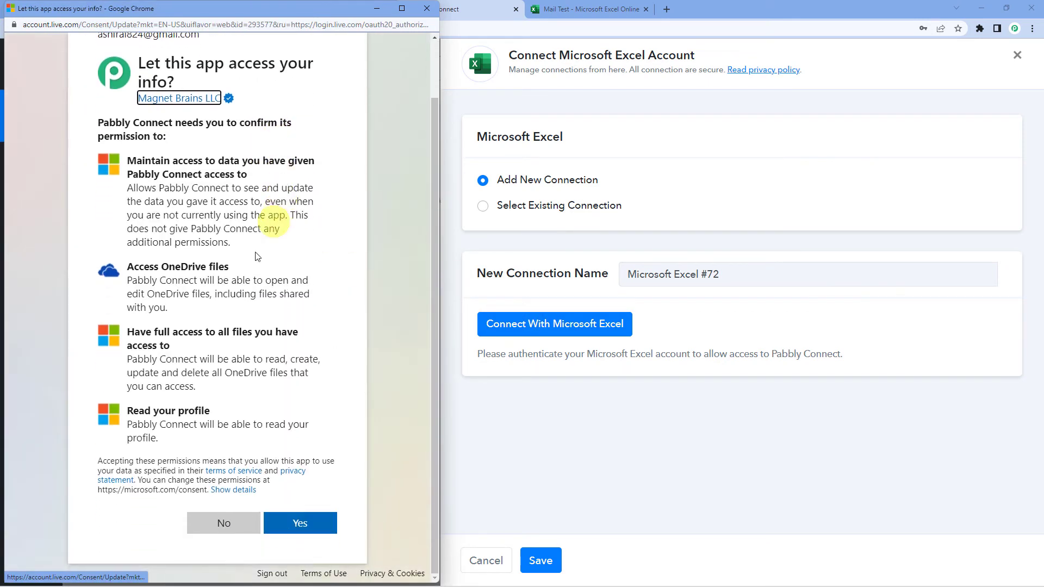
click(300, 522)
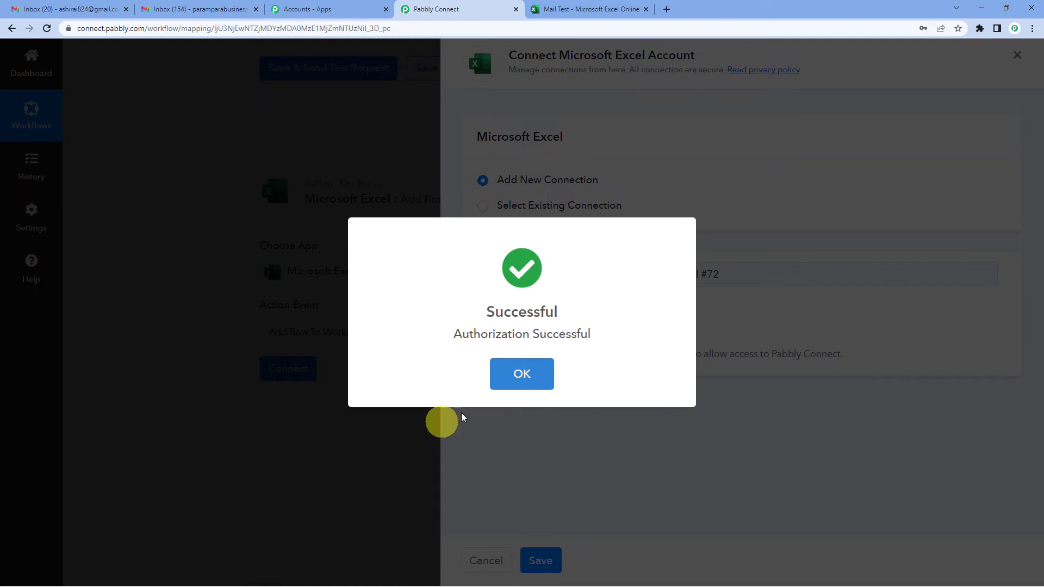
click(497, 378)
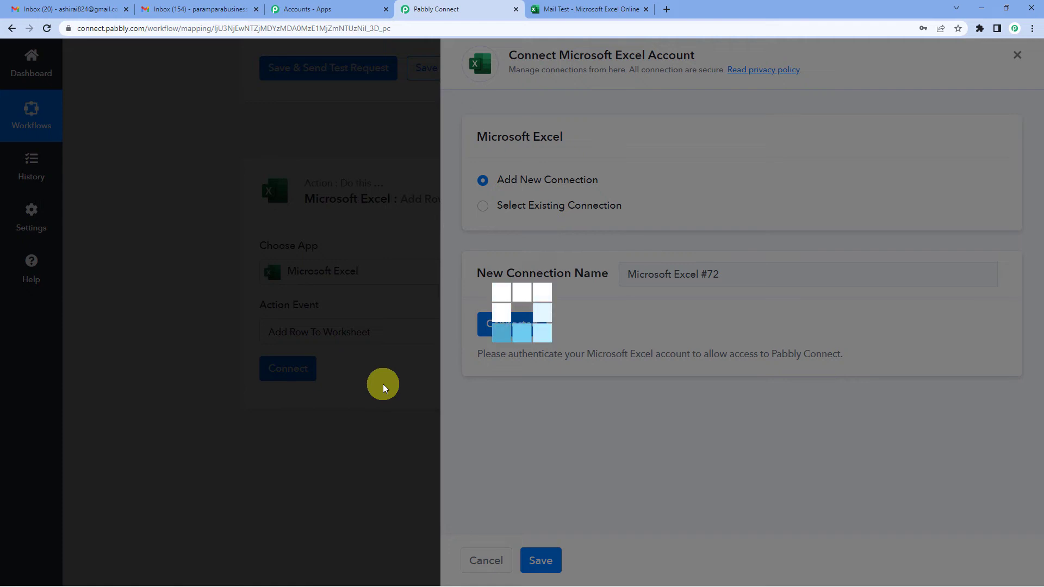
Select Mail Test.xlsx as the action's workbook, and compare the column fields with the sheet's headings in Excel Online
scroll(402, 351, down, 2)
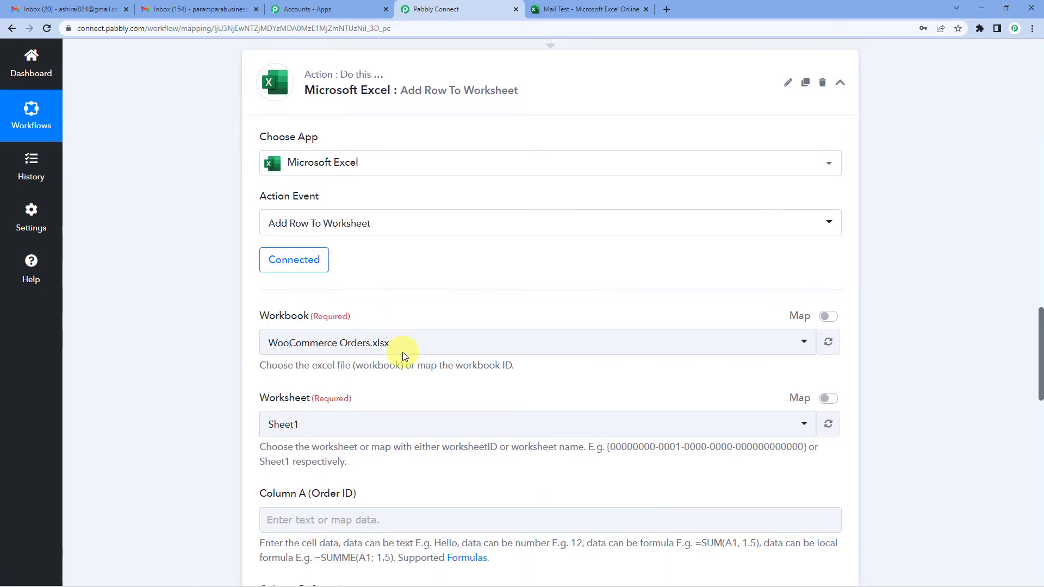
click(348, 346)
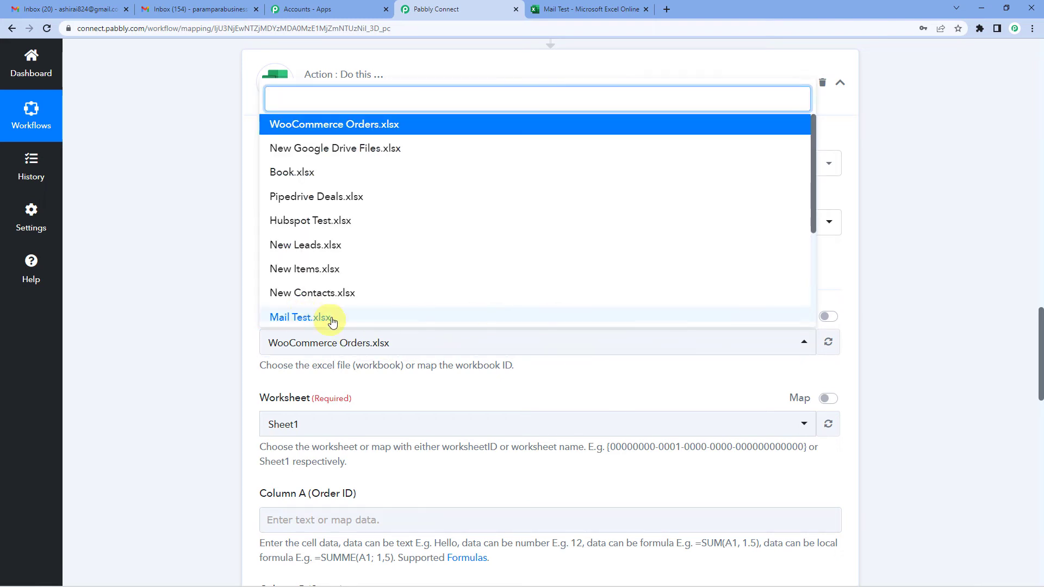
scroll(316, 321, down, 1)
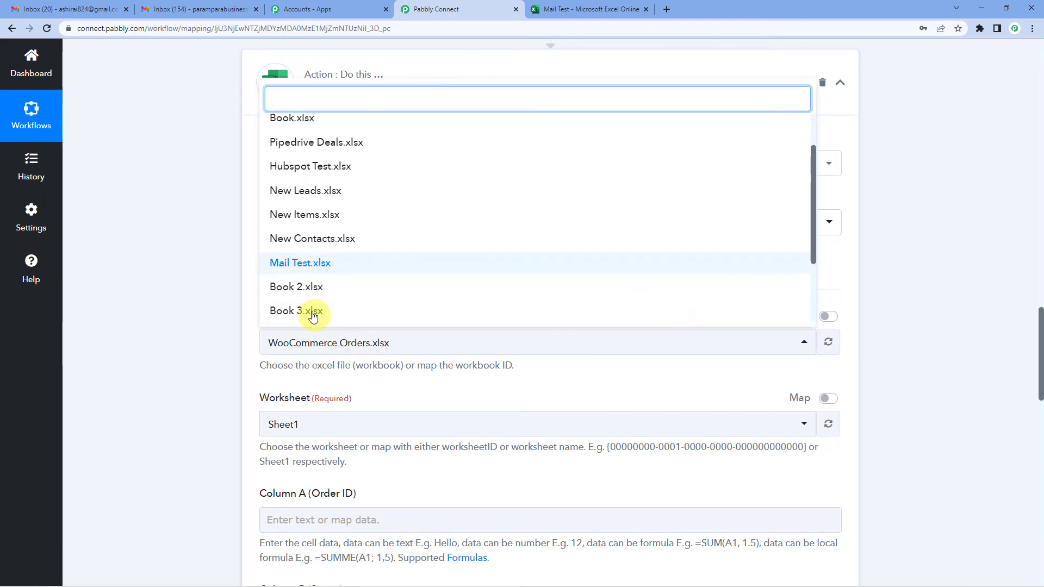
click(301, 263)
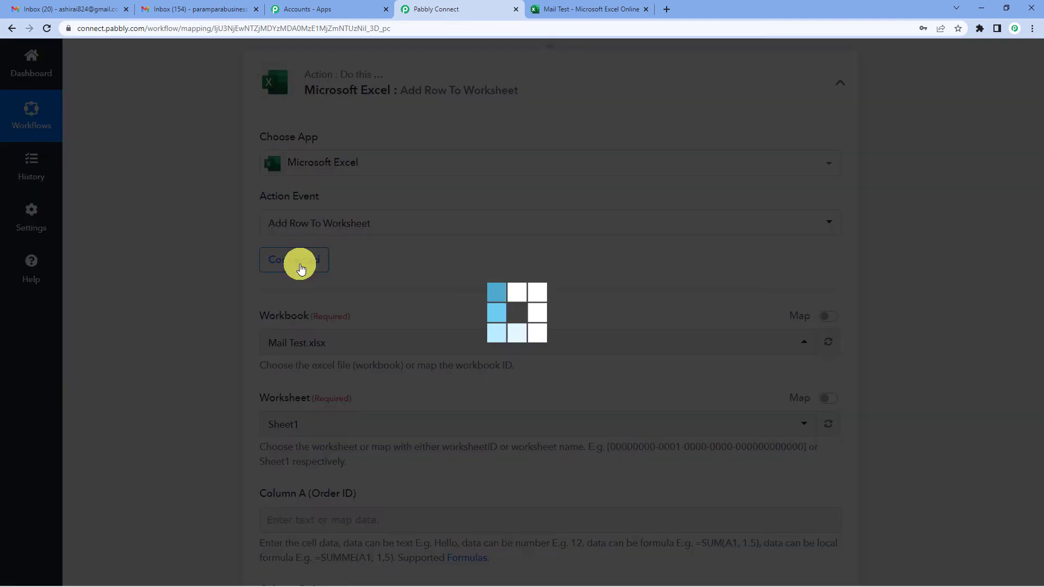
click(583, 9)
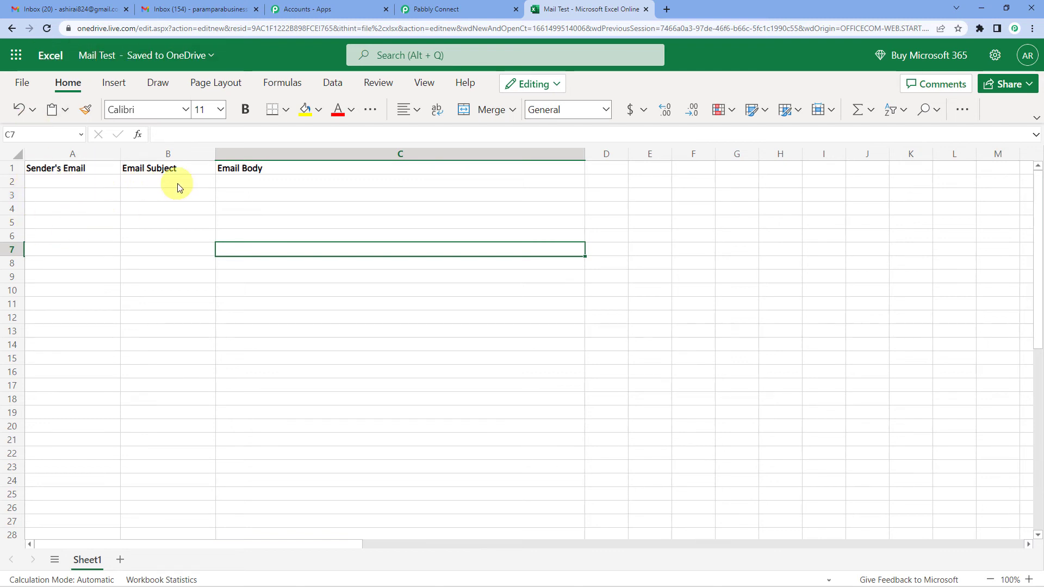
click(435, 10)
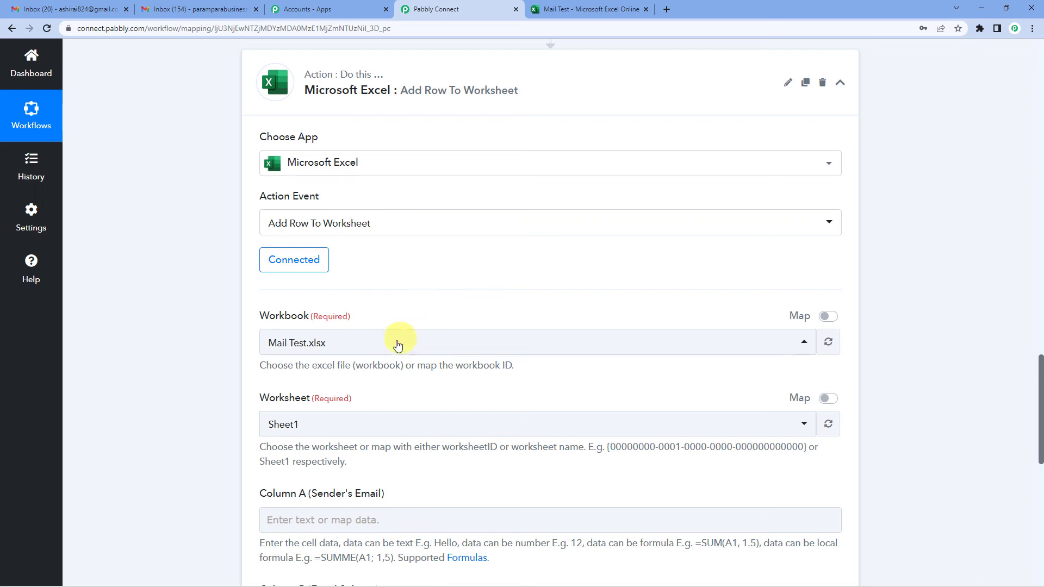
scroll(395, 335, down, 5)
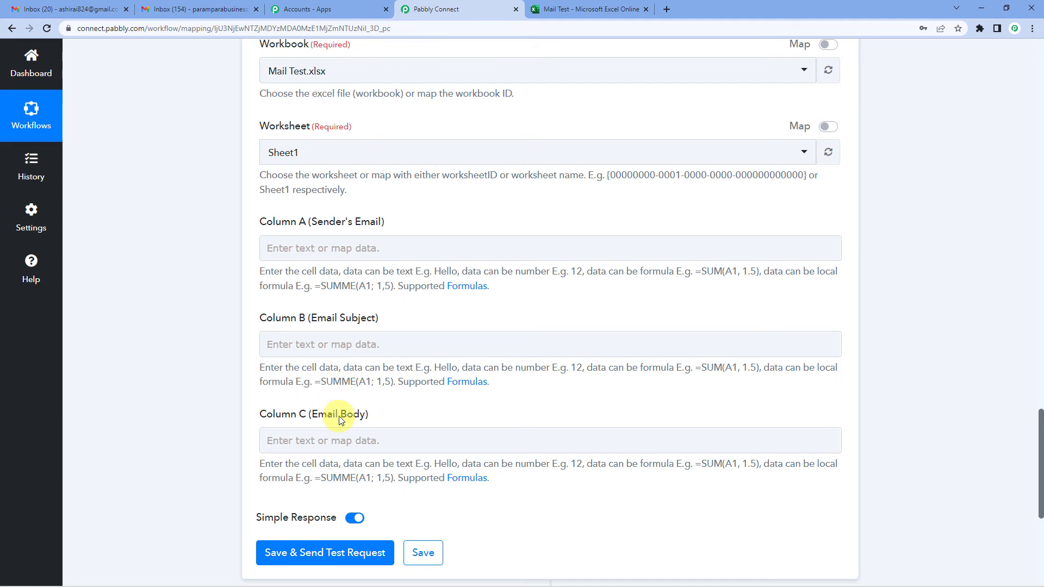
Recheck the headings in Excel Online, and map Column A (Sender's Email) in Pabbly Connect to the Email Parser's From 0 Address
click(590, 6)
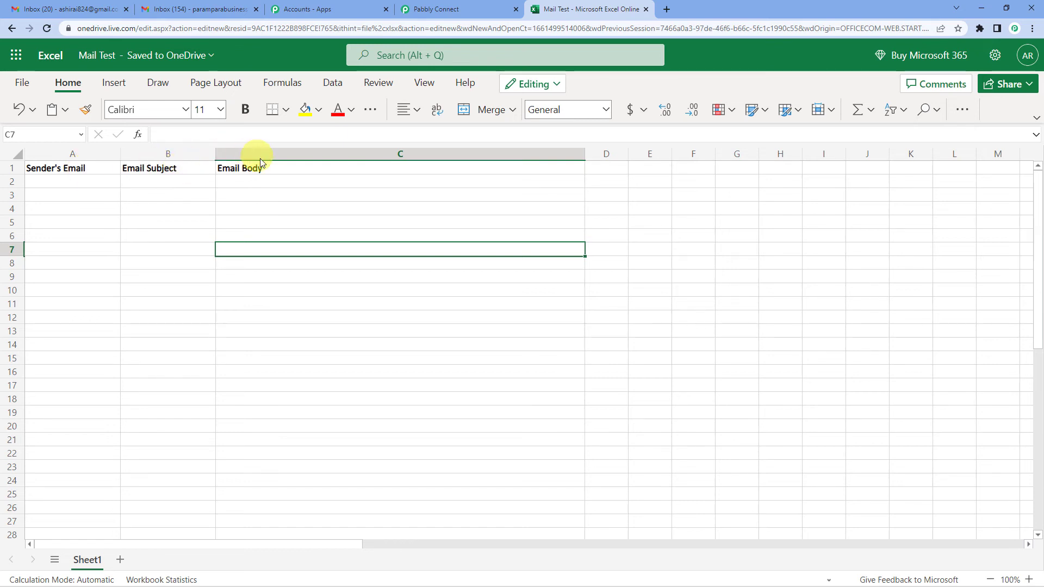
click(430, 9)
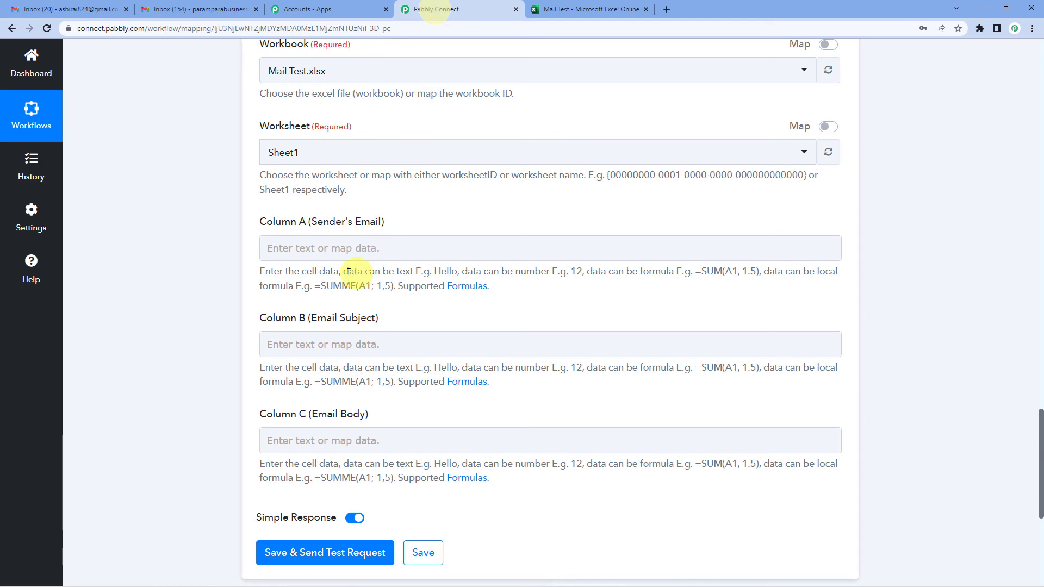
click(328, 252)
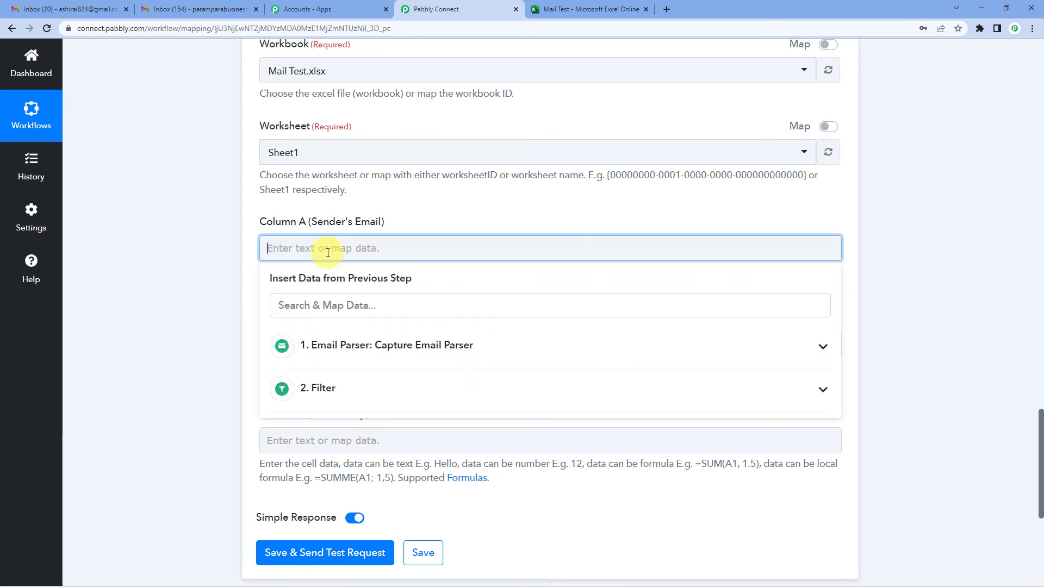
click(370, 352)
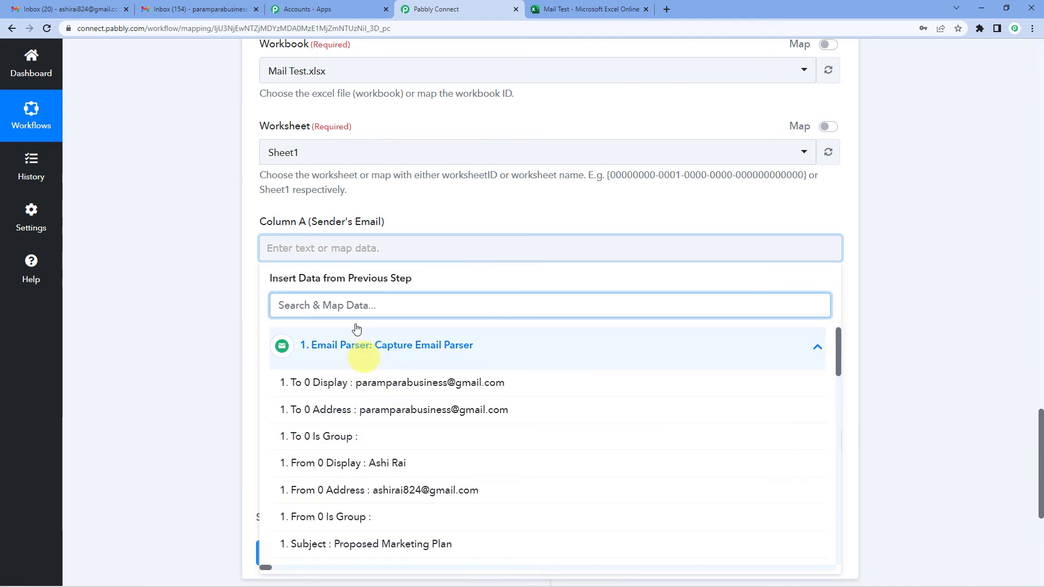
click(387, 491)
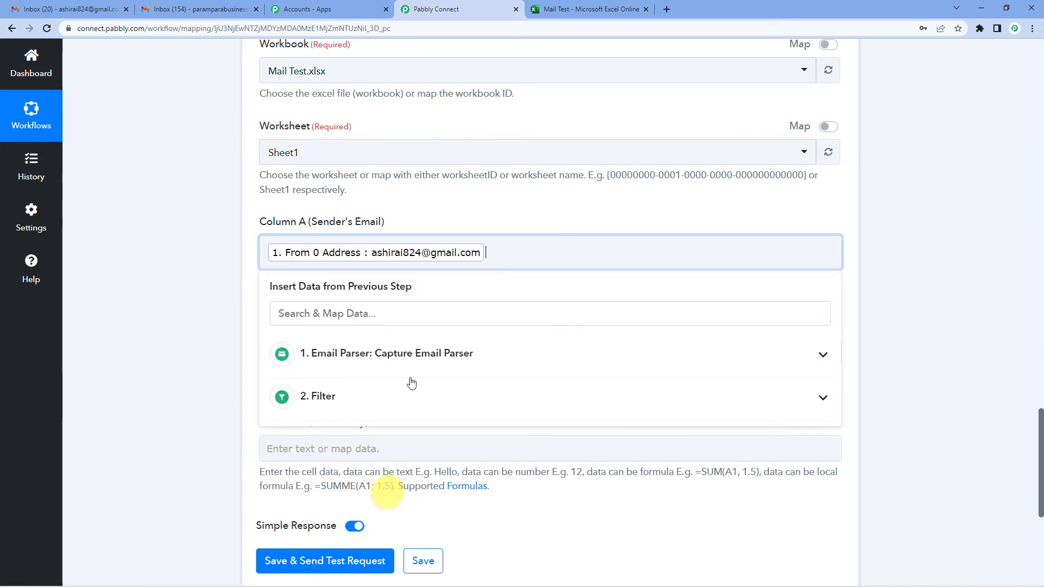
click(413, 207)
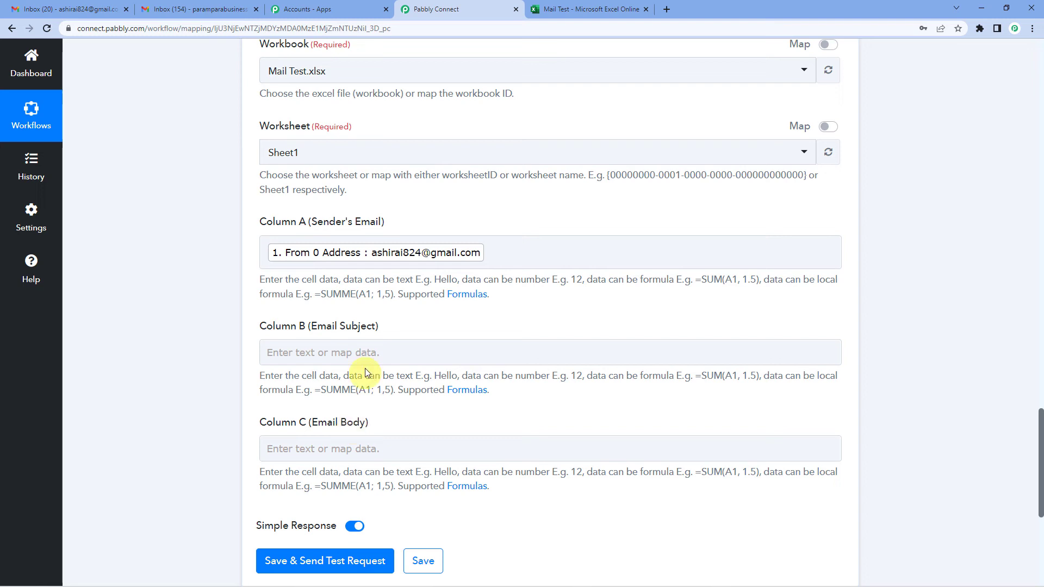
Review the Email Parser data fields available for mapping to Column A (Sender's Email)
scroll(364, 368, down, 1)
click(497, 195)
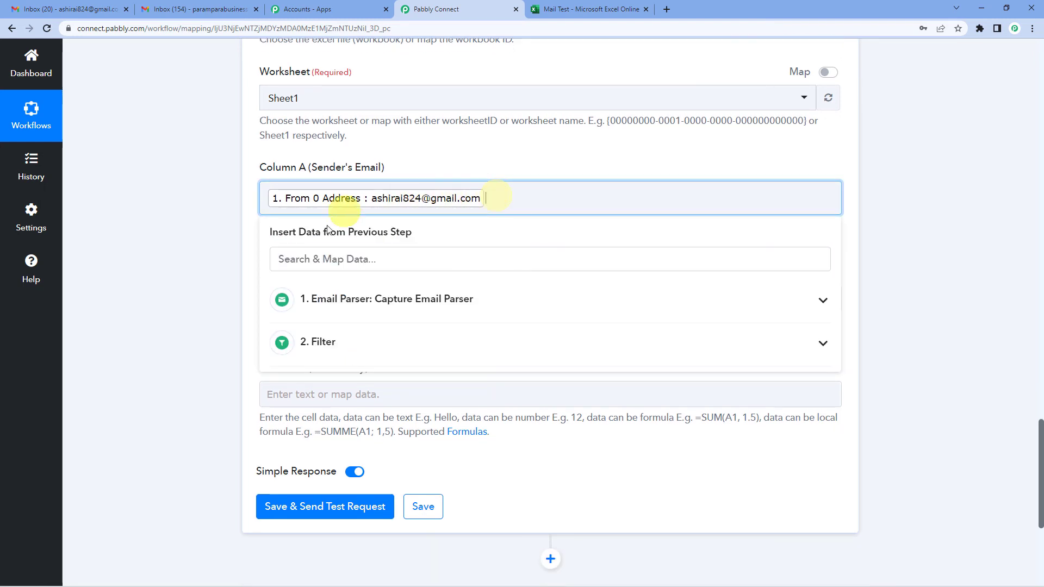
click(370, 300)
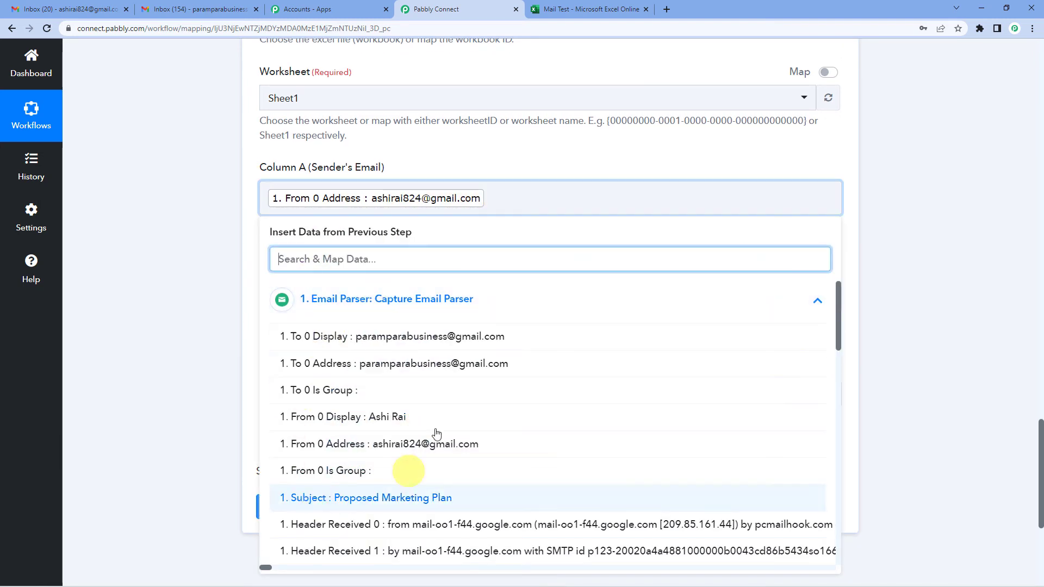
scroll(396, 426, down, 3)
scroll(396, 427, up, 5)
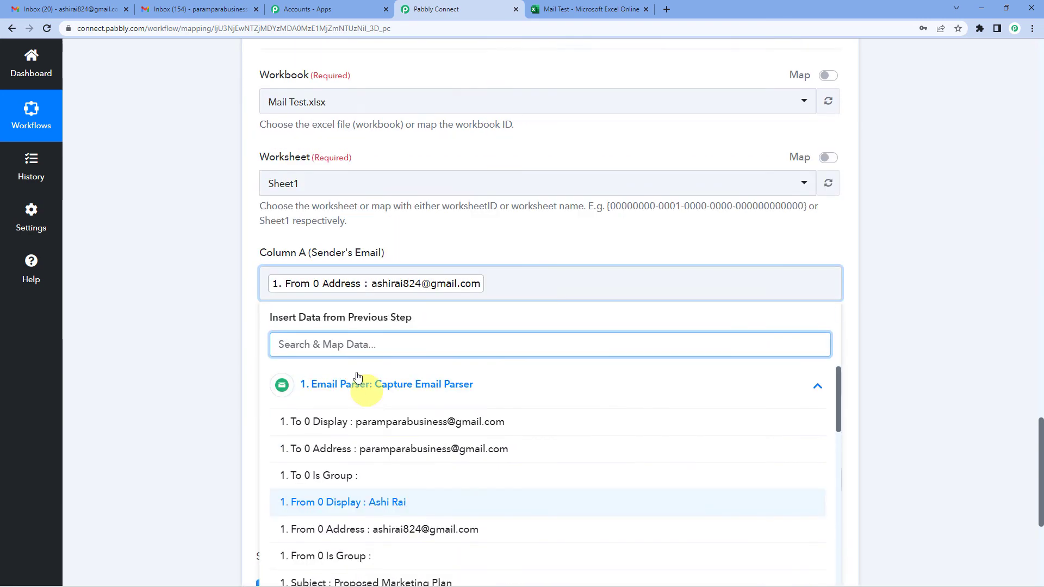
click(327, 407)
click(188, 363)
Examine the Email Parser trigger's captured response from its headers to the body text, and compare it with Column A's mapping choices
scroll(185, 363, up, 10)
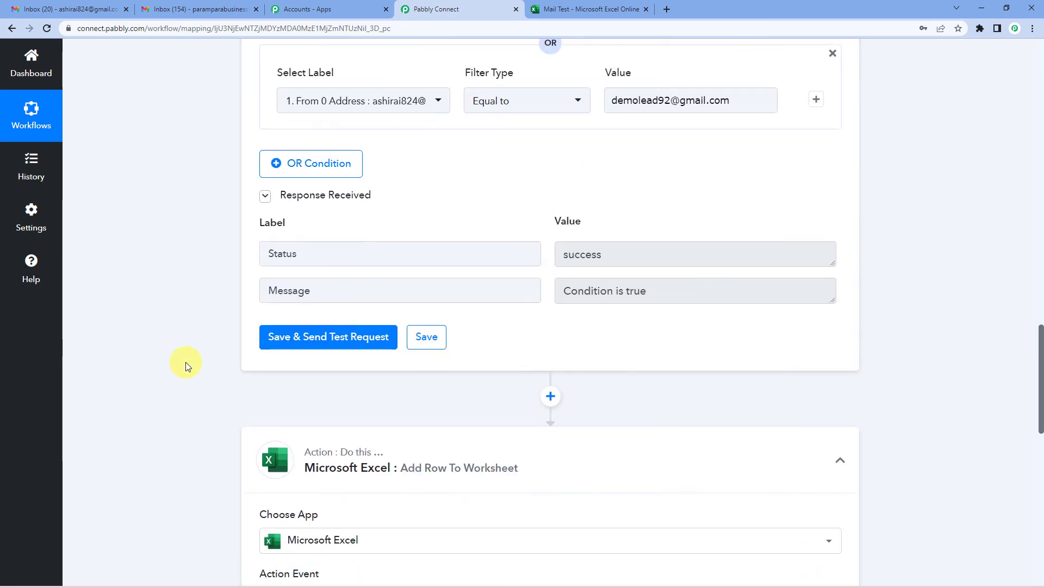
scroll(185, 362, up, 12)
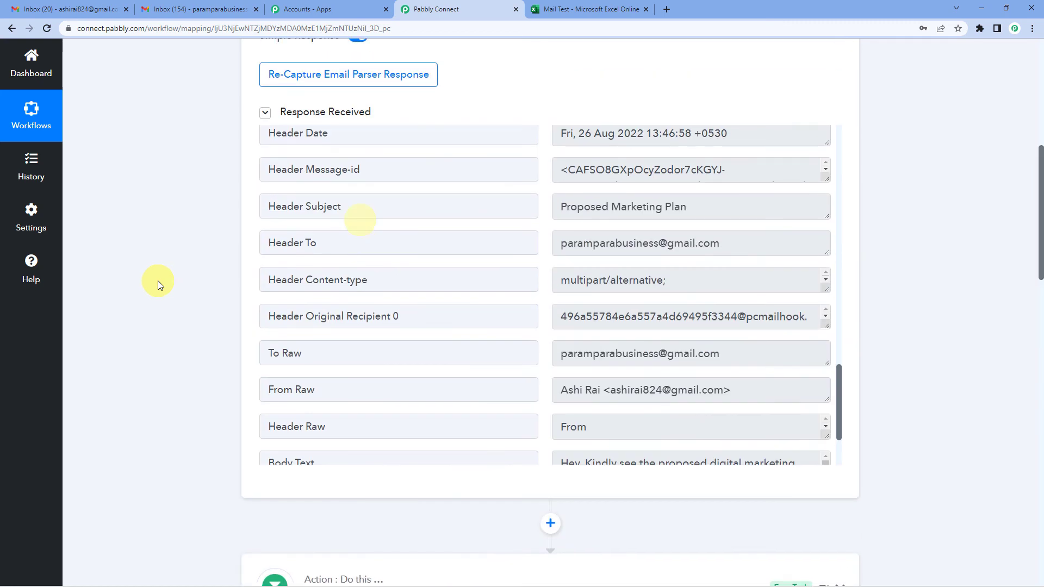
scroll(163, 280, up, 4)
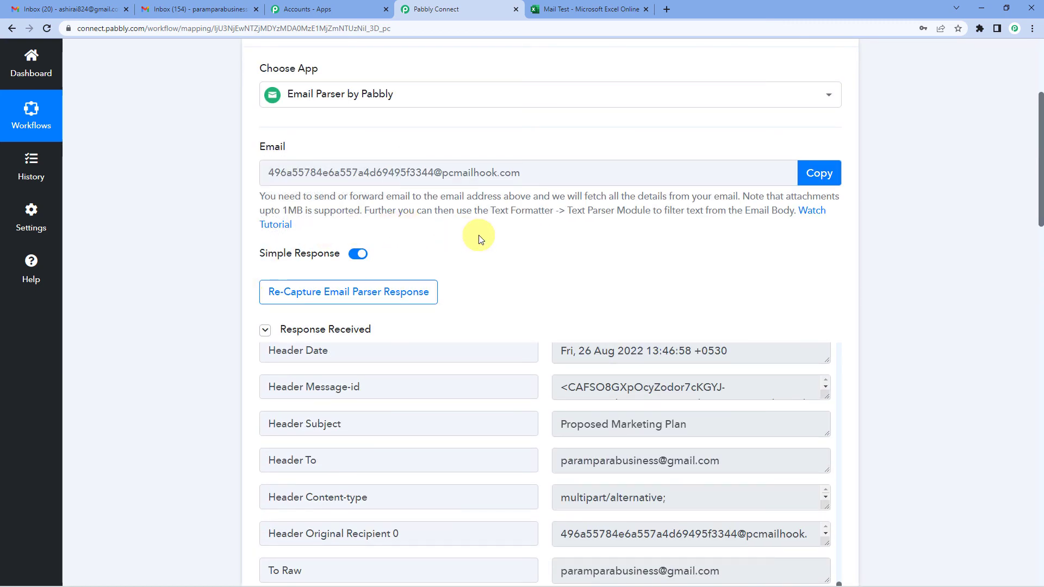
scroll(182, 285, down, 3)
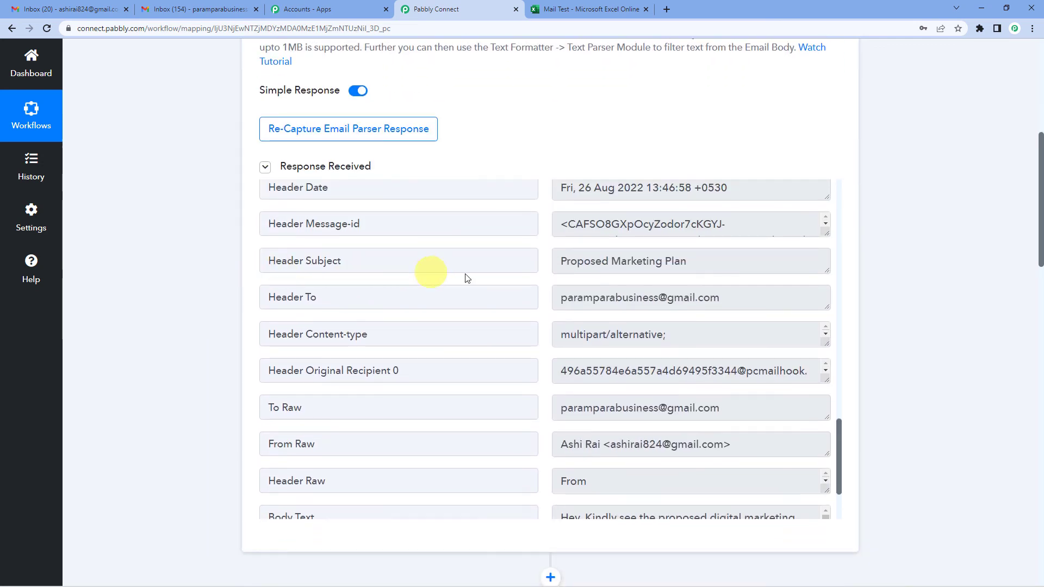
scroll(552, 198, down, 1)
scroll(569, 214, down, 2)
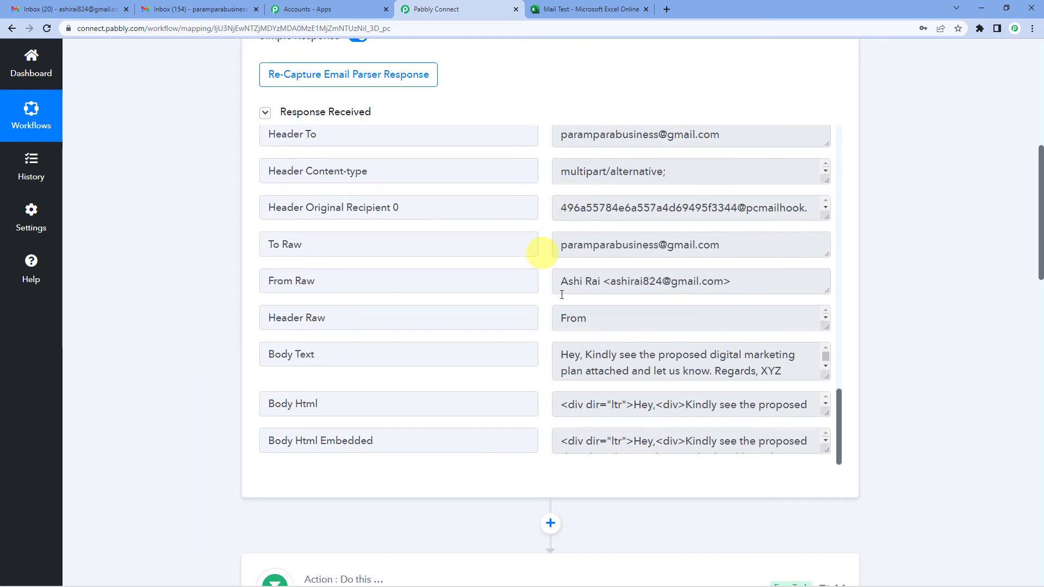
scroll(184, 285, down, 4)
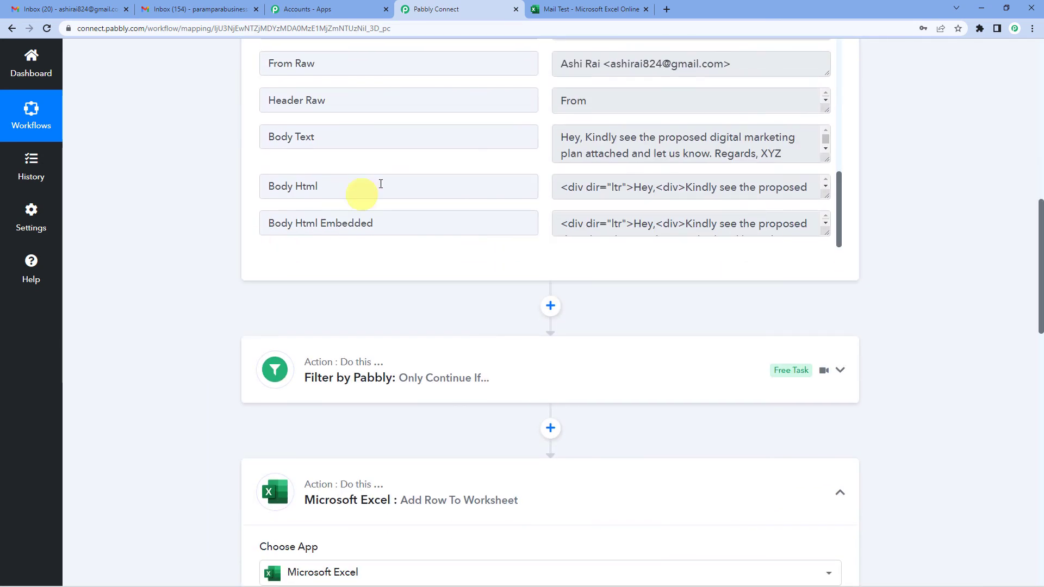
scroll(151, 263, down, 11)
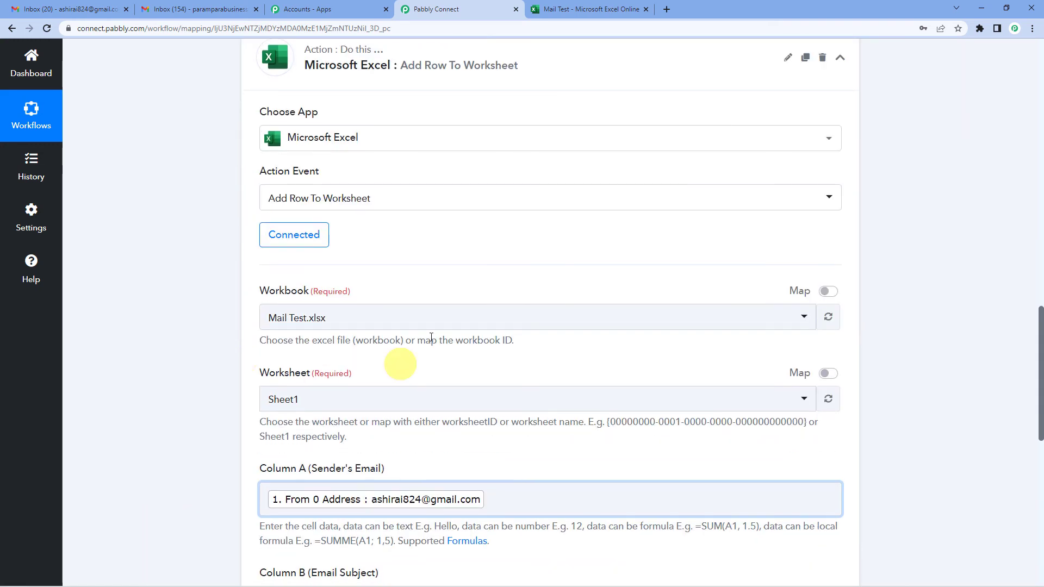
click(487, 344)
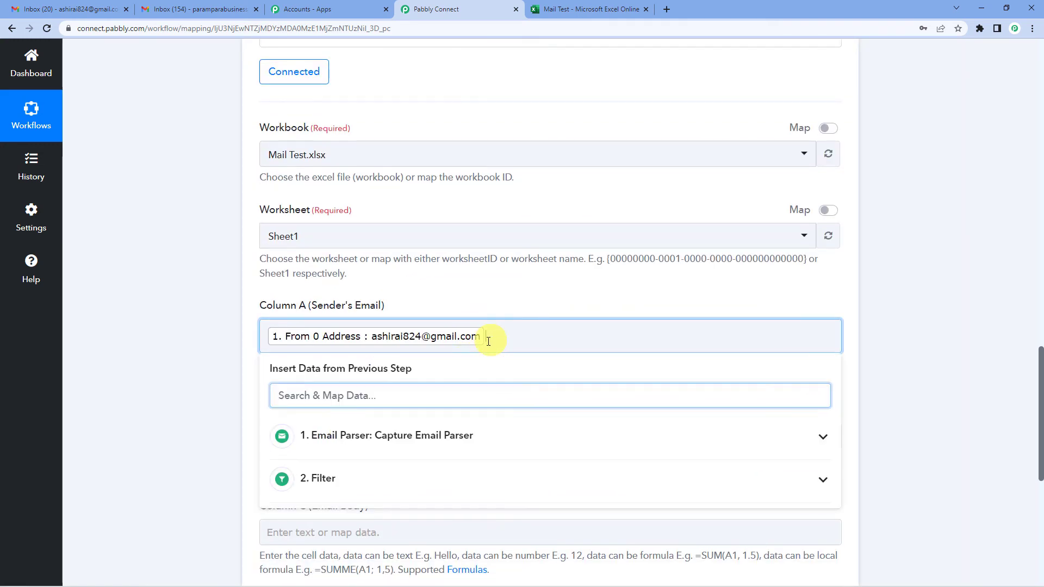
click(385, 433)
click(405, 302)
Map Column B (Email Subject) to the Email Parser's Subject field
scroll(381, 294, down, 3)
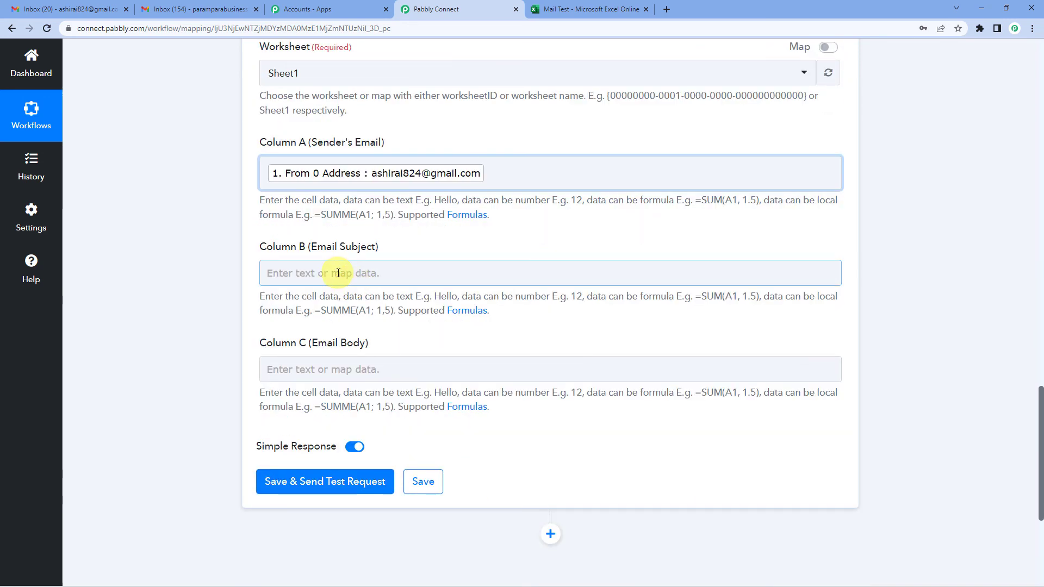
click(338, 273)
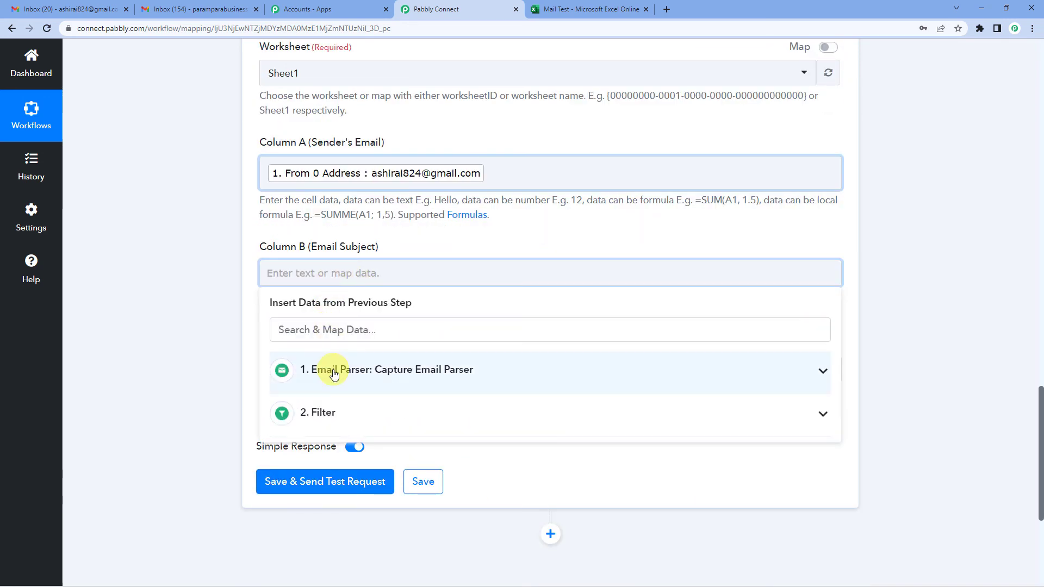
click(334, 374)
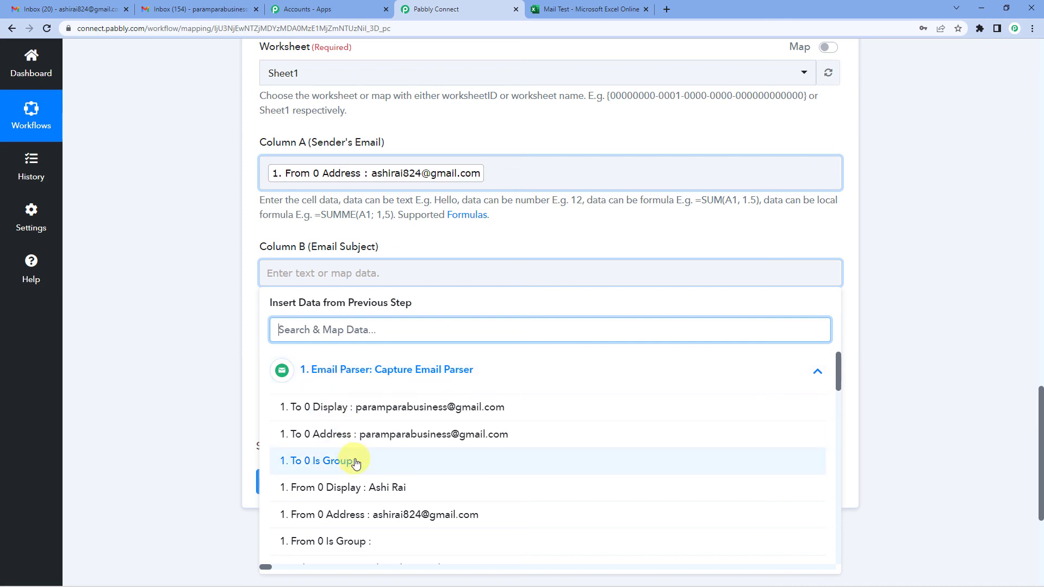
scroll(348, 460, down, 2)
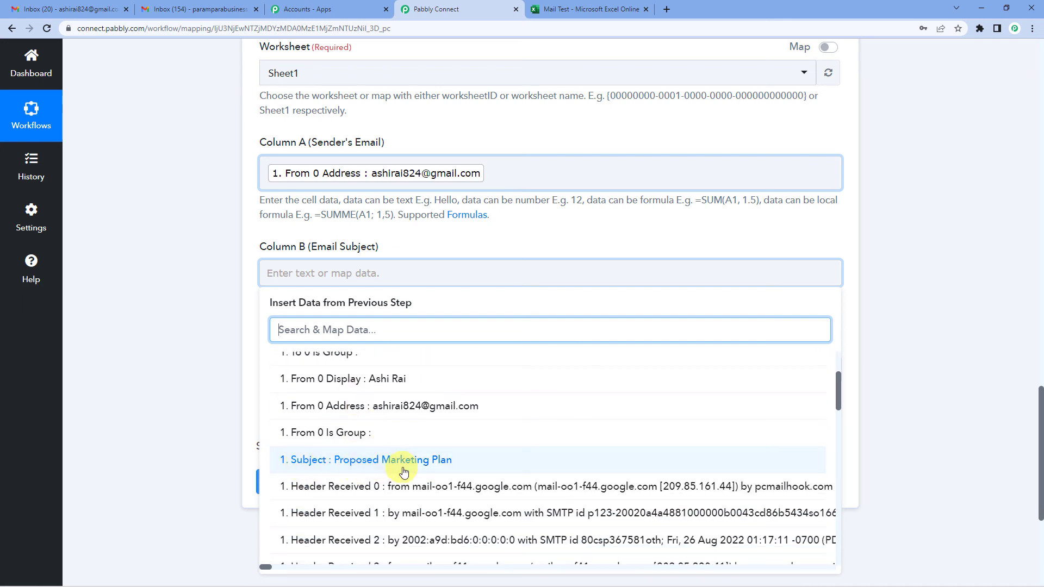
click(432, 460)
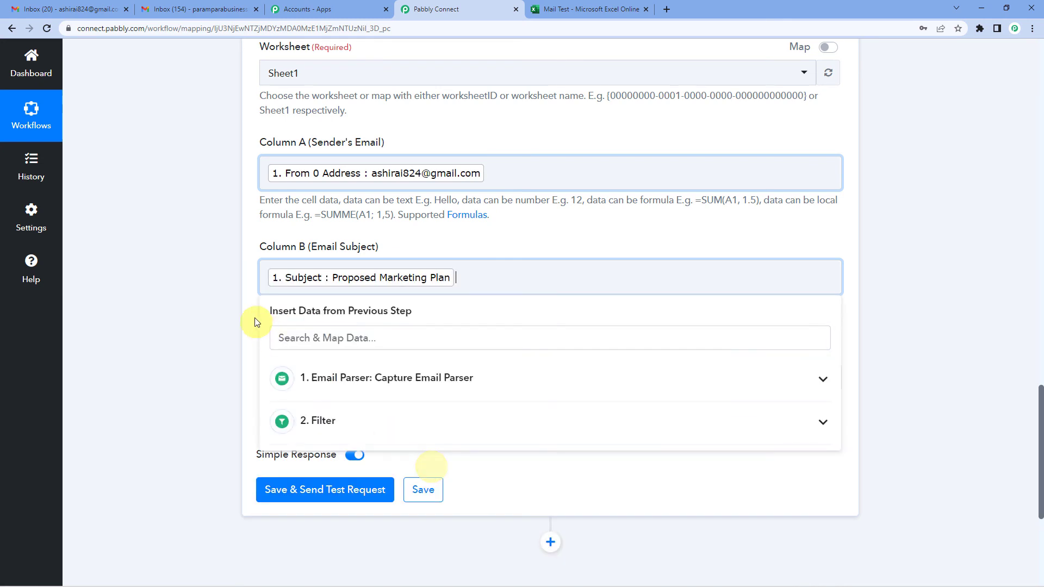
click(250, 287)
Map Column C (Email Body) to the Email Parser's Body Text field
scroll(250, 286, down, 2)
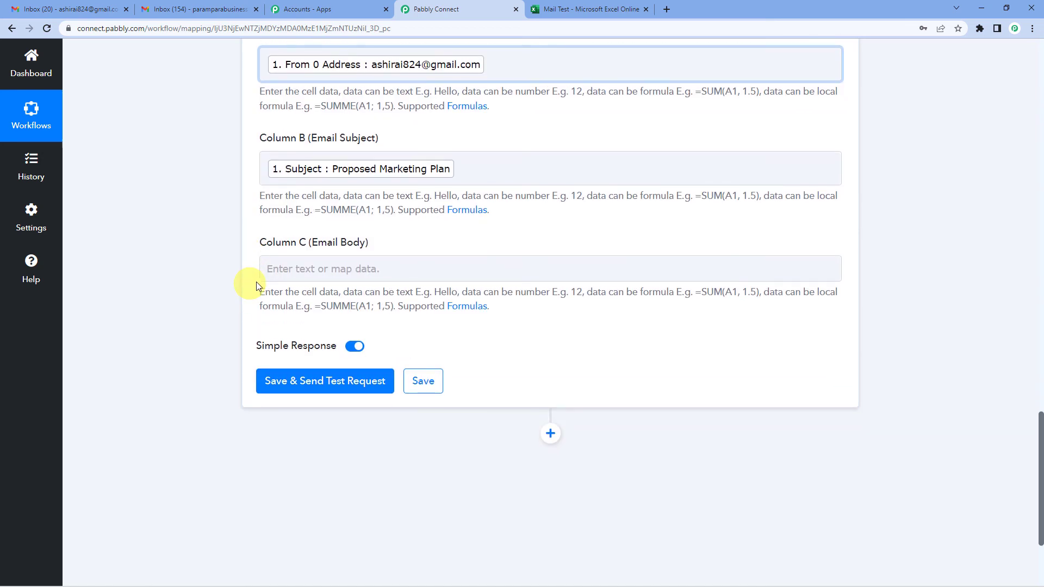
click(295, 271)
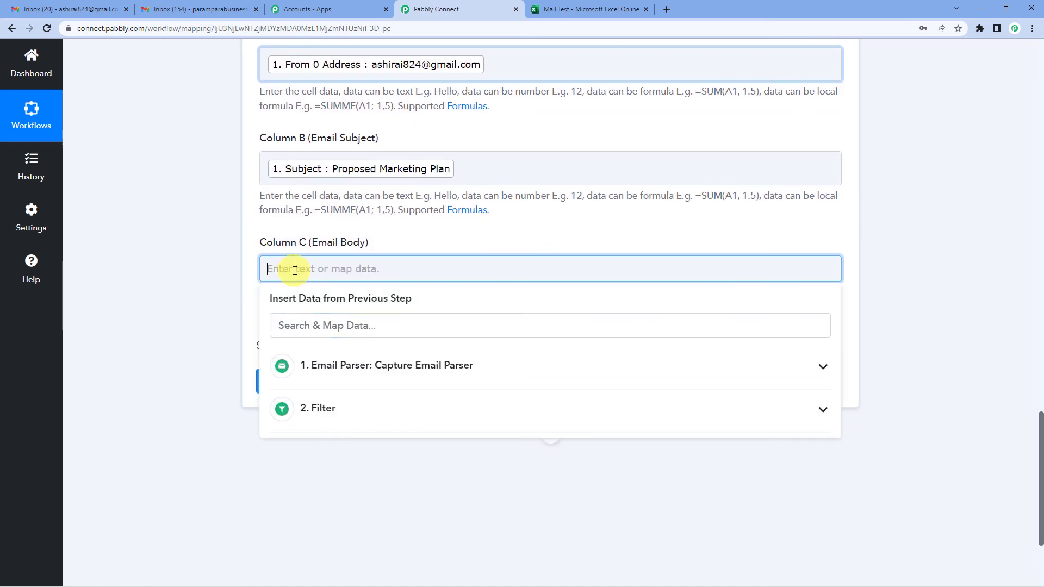
click(358, 376)
scroll(370, 413, down, 10)
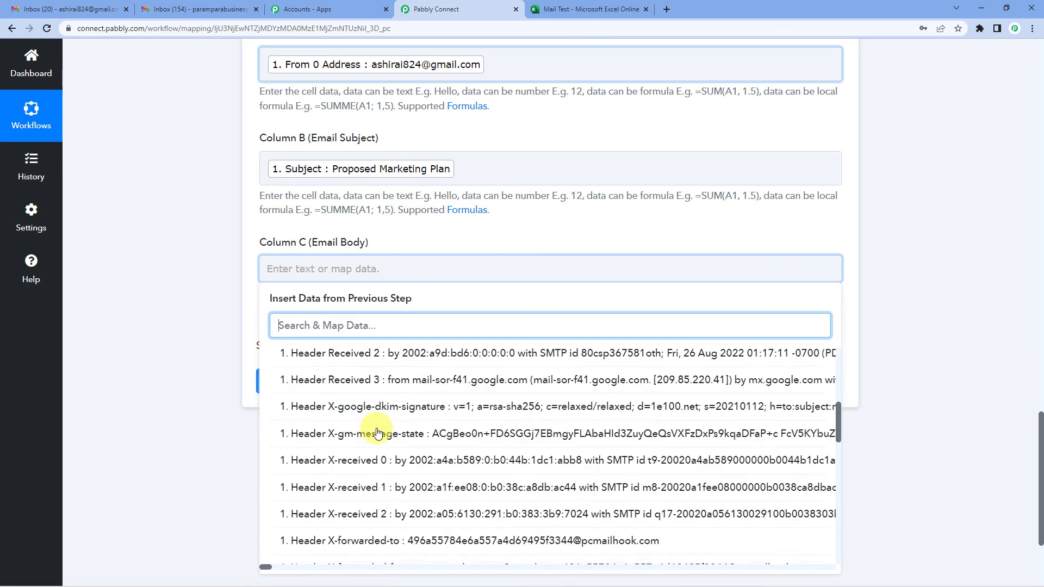
scroll(377, 435, down, 10)
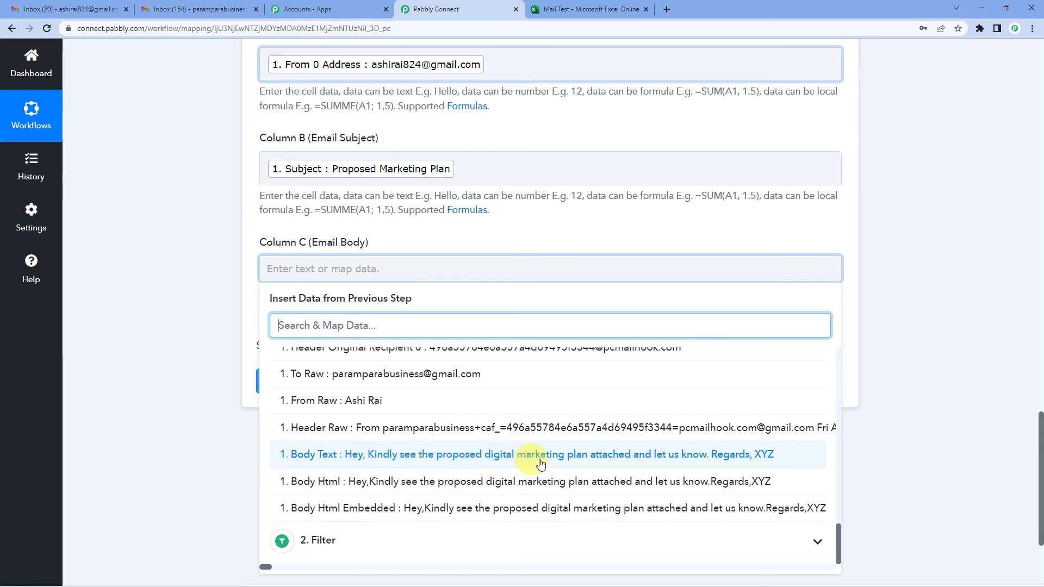
click(695, 461)
click(408, 268)
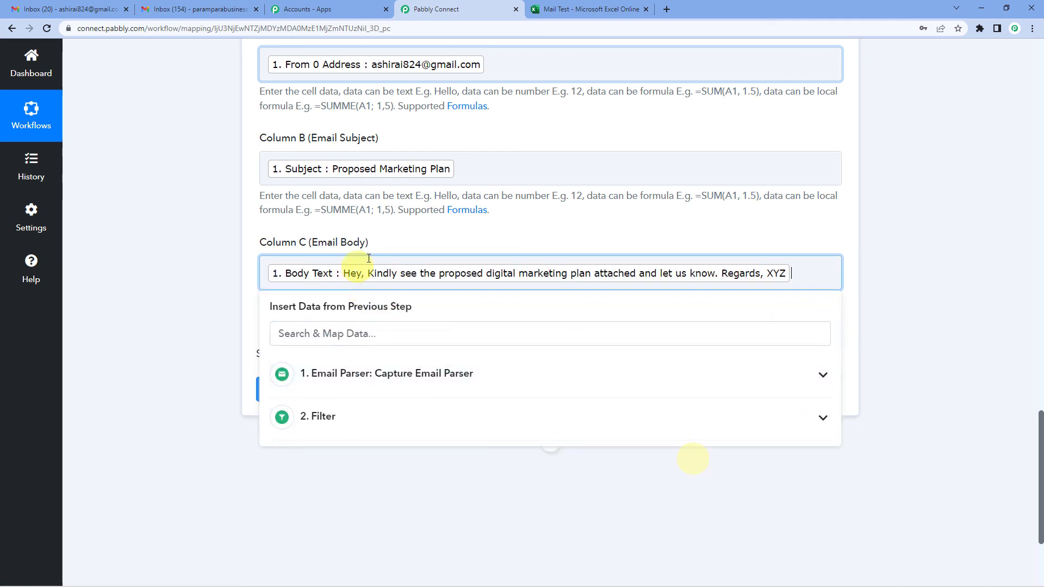
click(396, 245)
Check the three column mappings, save the Excel action with a test request, and review the response
scroll(351, 259, up, 4)
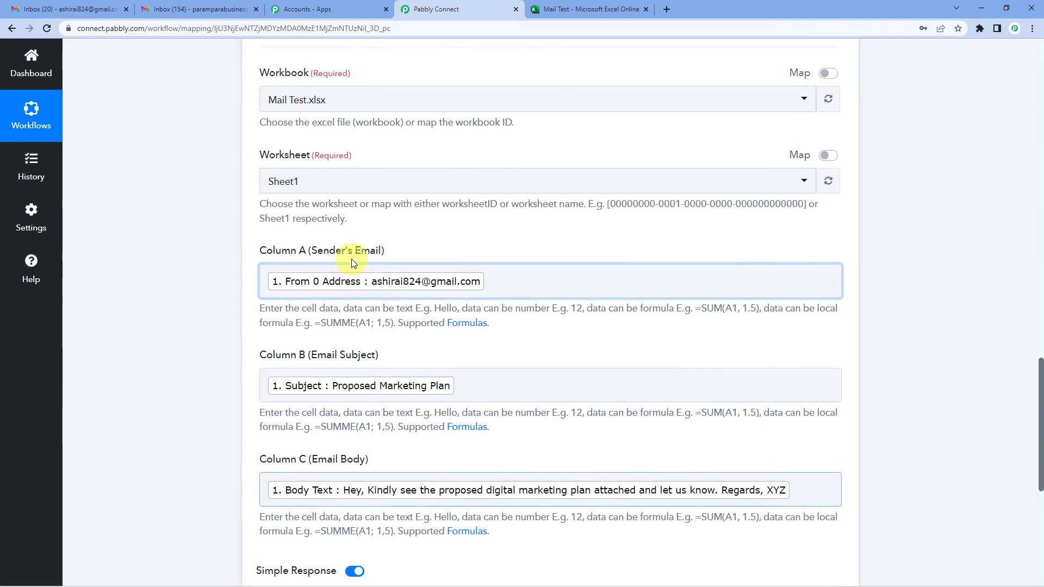
scroll(326, 297, up, 2)
scroll(326, 297, down, 6)
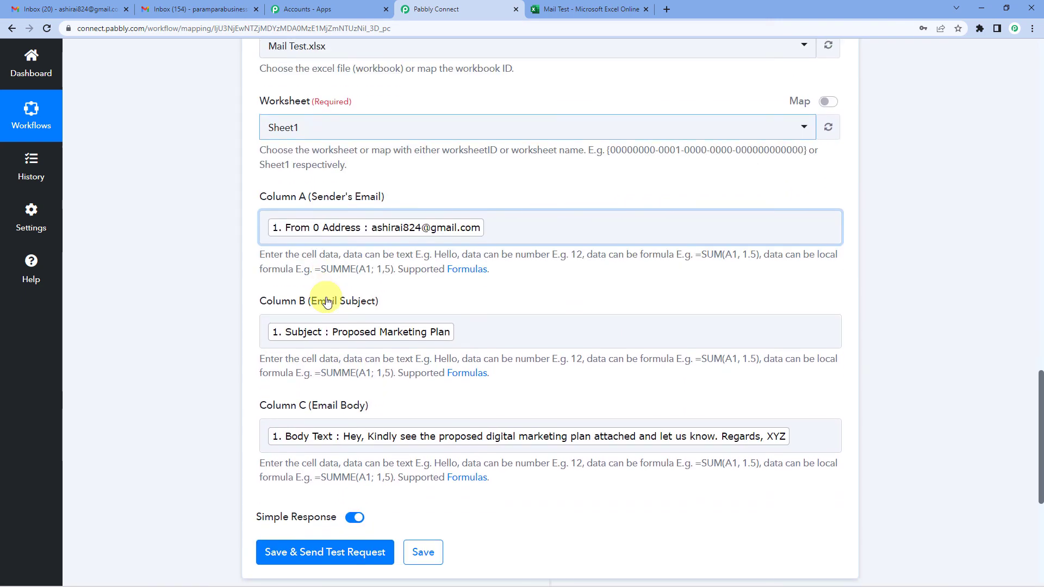
mouse_move(290, 369)
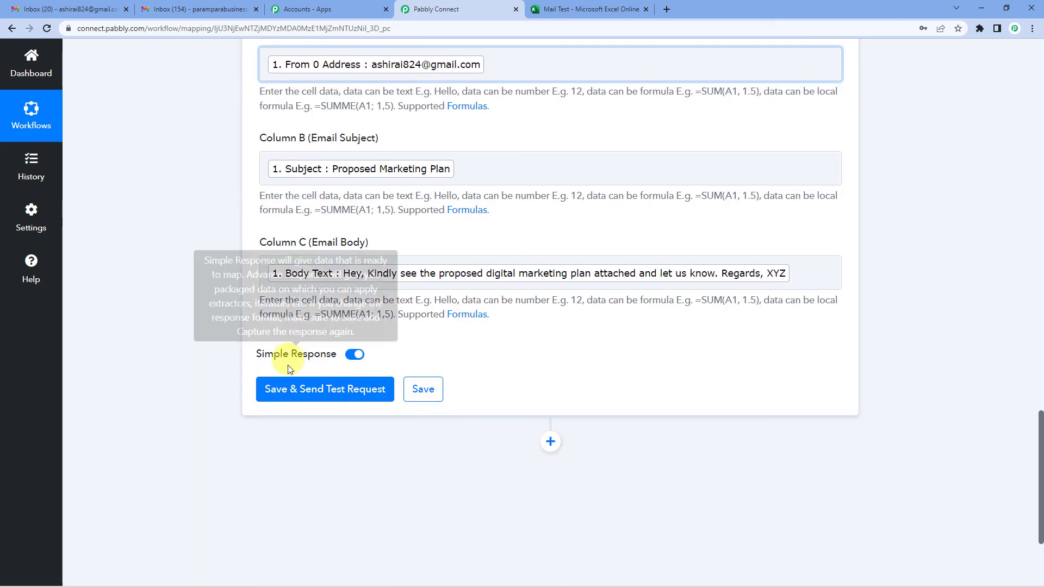
click(296, 402)
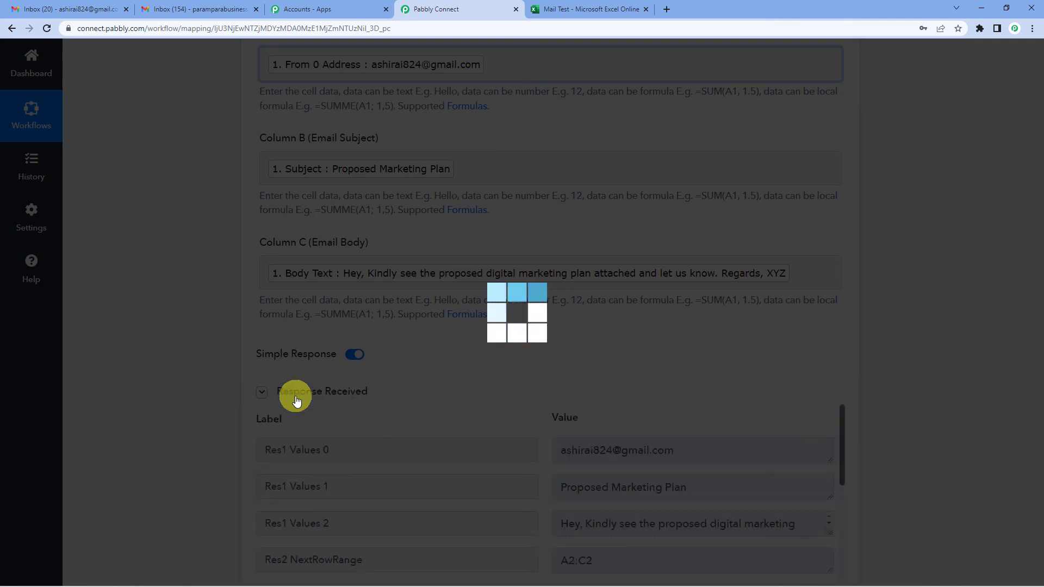
scroll(440, 273, down, 3)
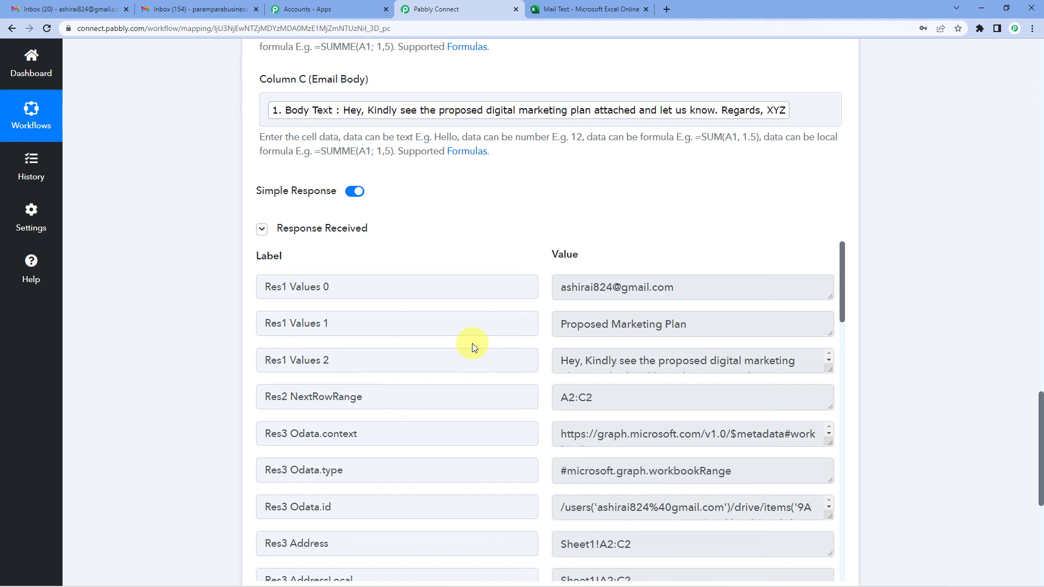
Switch to Mail Test.xlsx in Excel Online, reload it, and widen column B to fit the email subject
click(577, 8)
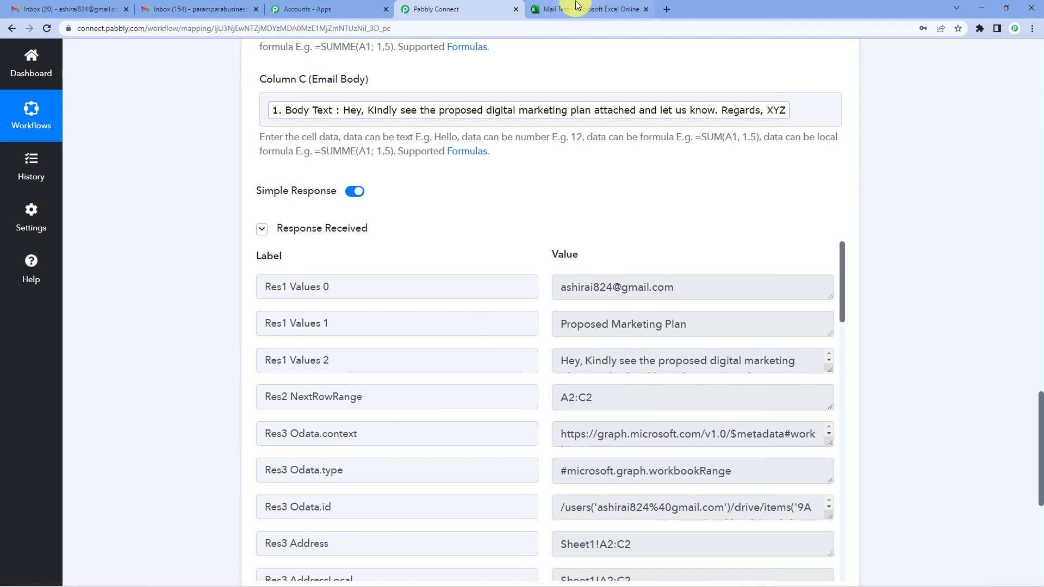
click(47, 31)
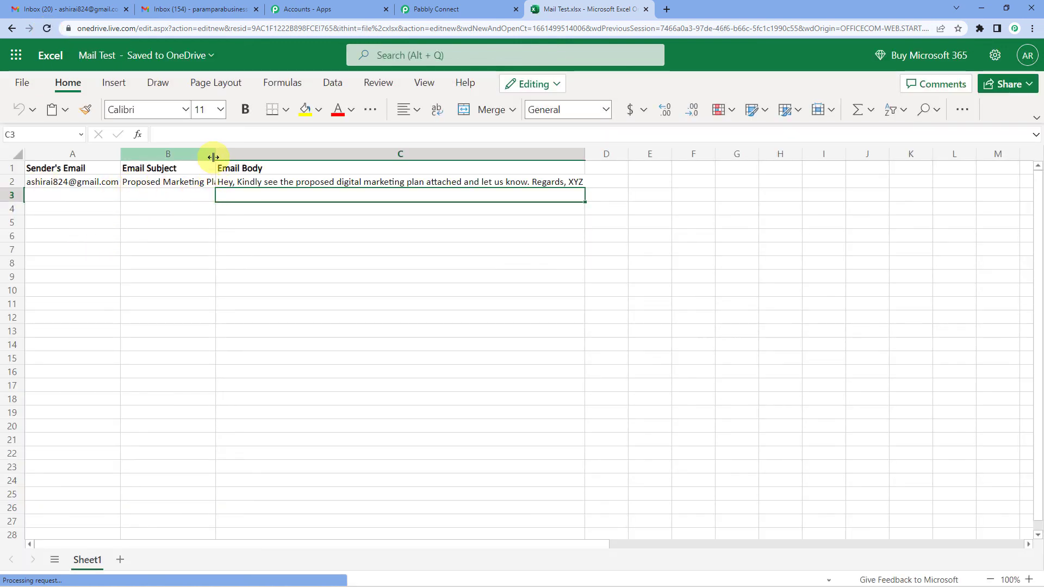
drag(214, 156, 278, 157)
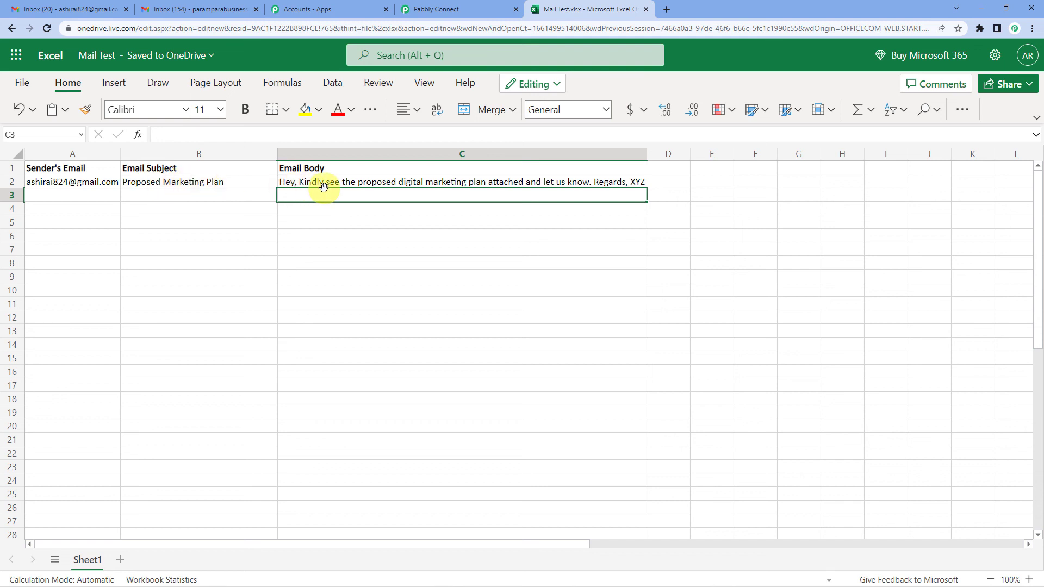
Return to Pabbly Connect and review the Gmail To Excel workflow's Email Parser trigger
click(432, 9)
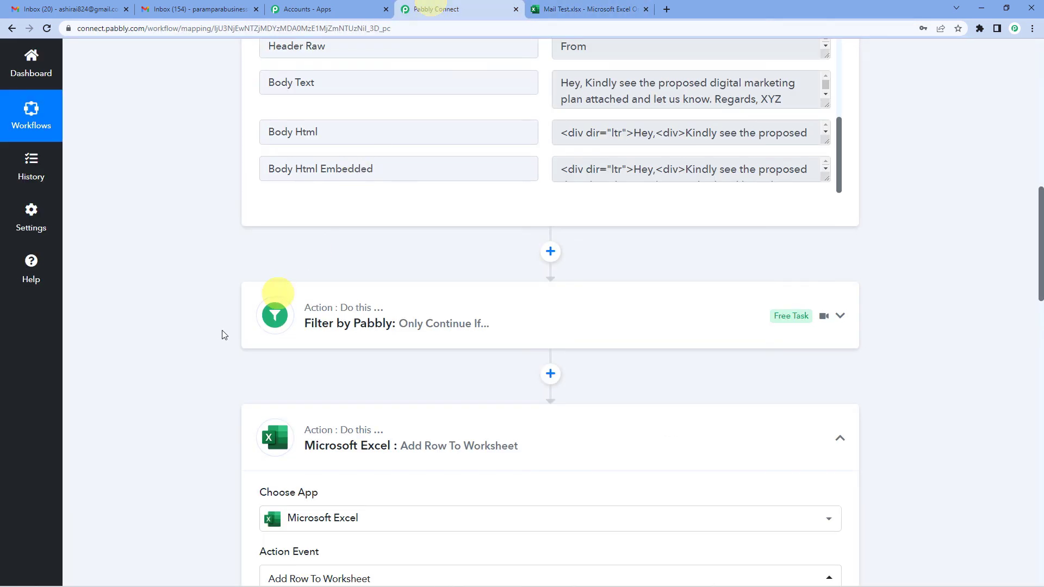
scroll(178, 364, down, 3)
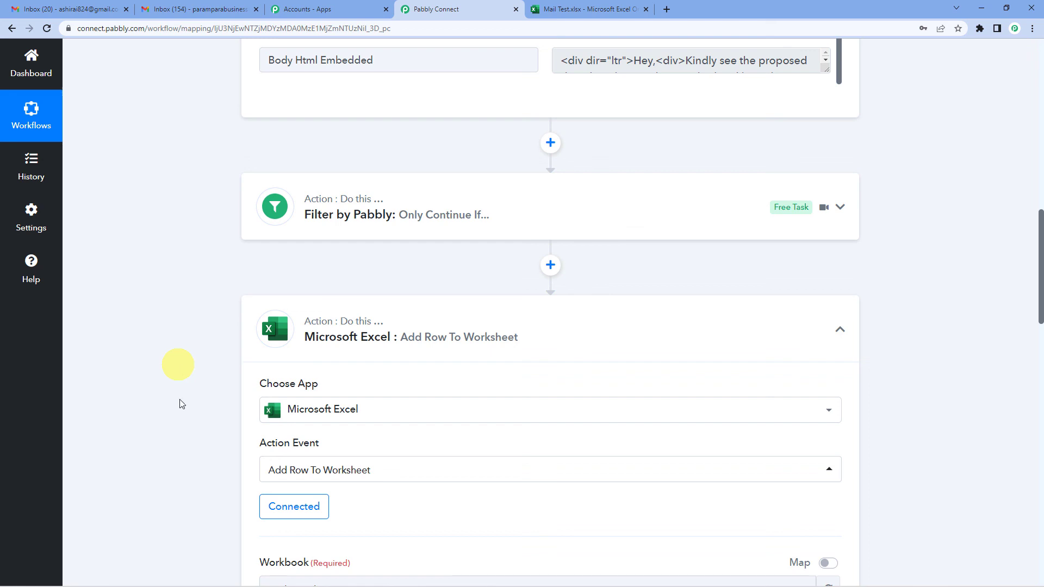
scroll(180, 401, down, 1)
scroll(222, 404, up, 10)
scroll(191, 315, up, 4)
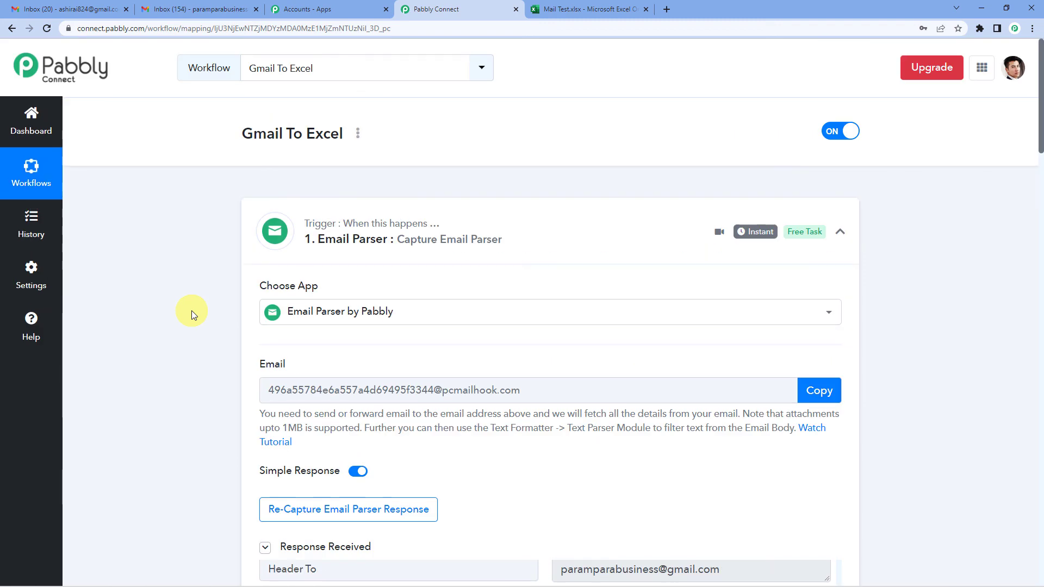
scroll(411, 223, down, 4)
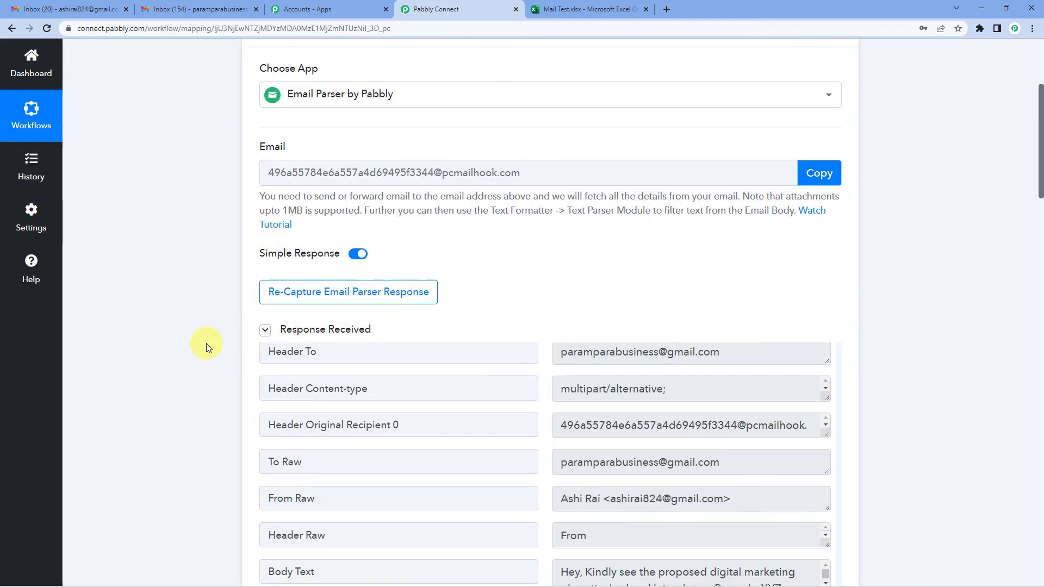
Expand the filter action and review its two sender conditions, along with the Microsoft Excel action's setup
scroll(205, 345, down, 10)
click(453, 285)
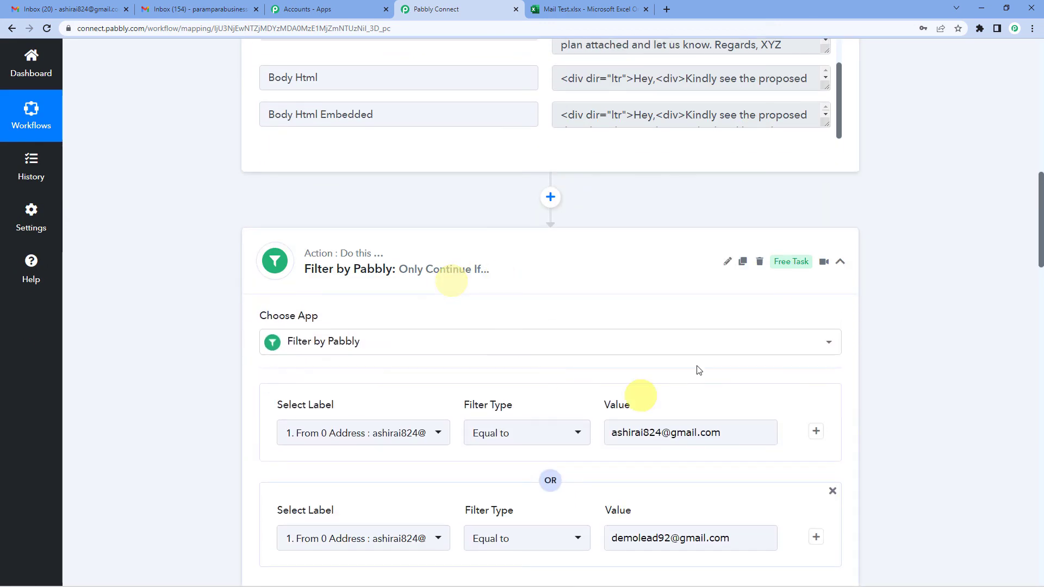
scroll(634, 397, down, 3)
click(615, 270)
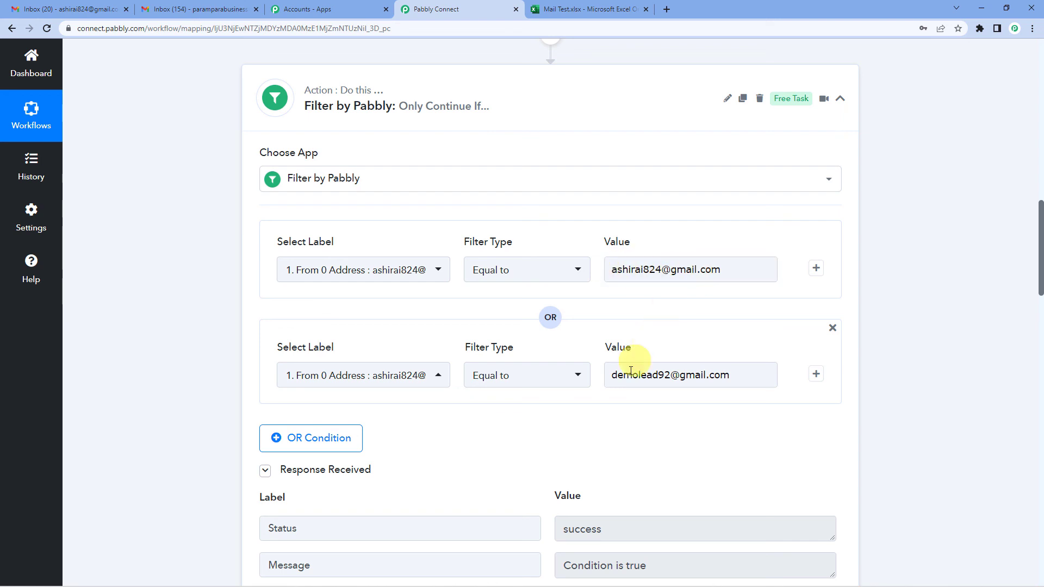
click(613, 374)
scroll(202, 294, down, 4)
scroll(201, 293, down, 4)
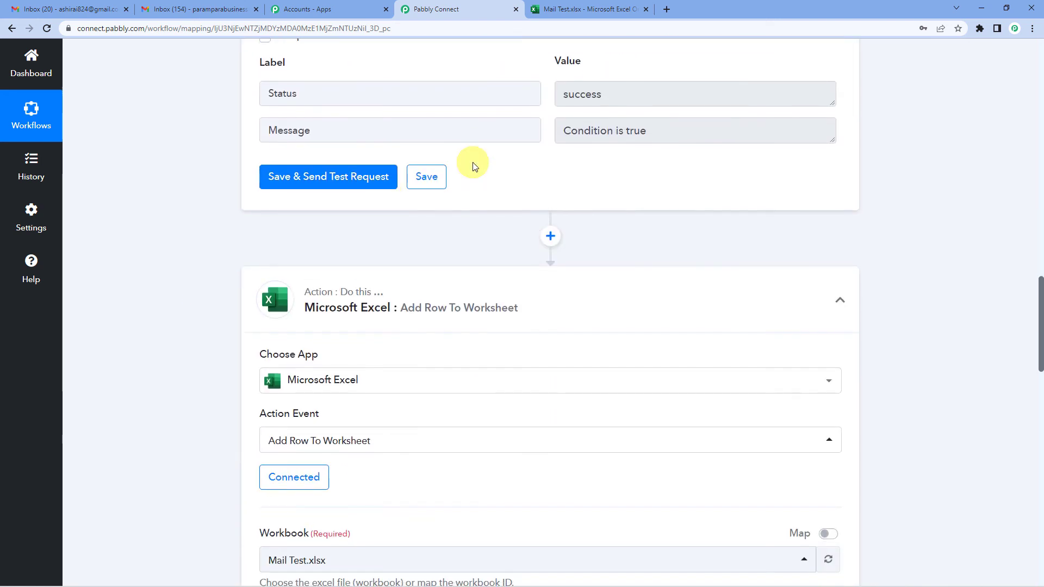
scroll(451, 318, down, 2)
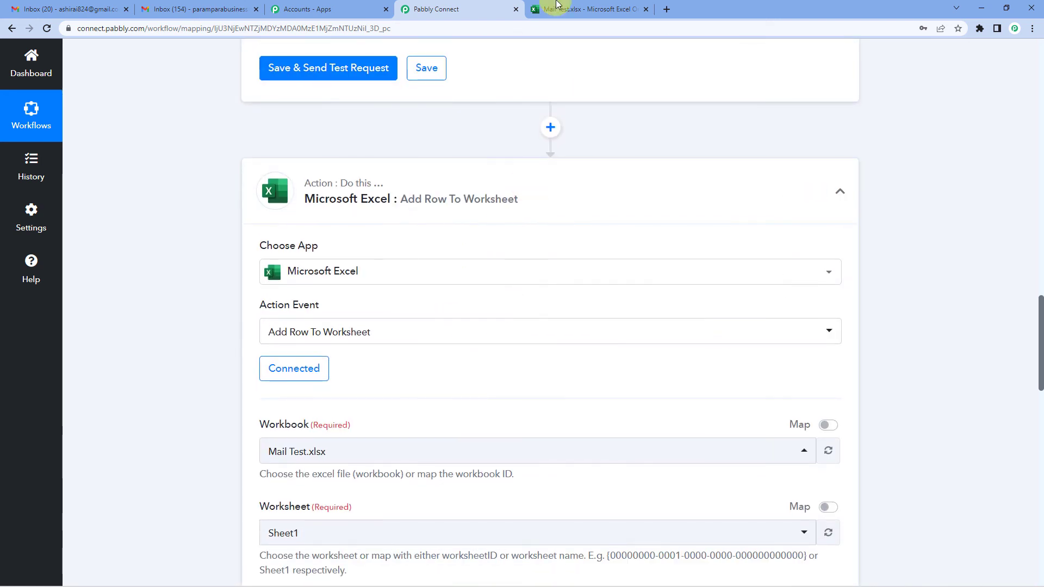